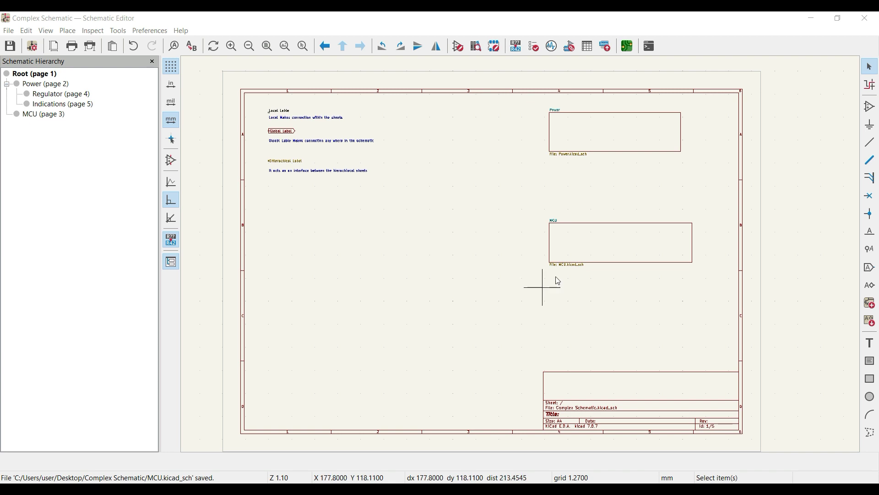
Search the symbol library for 'connec' to find the two-pin connector.
left_click(872, 106)
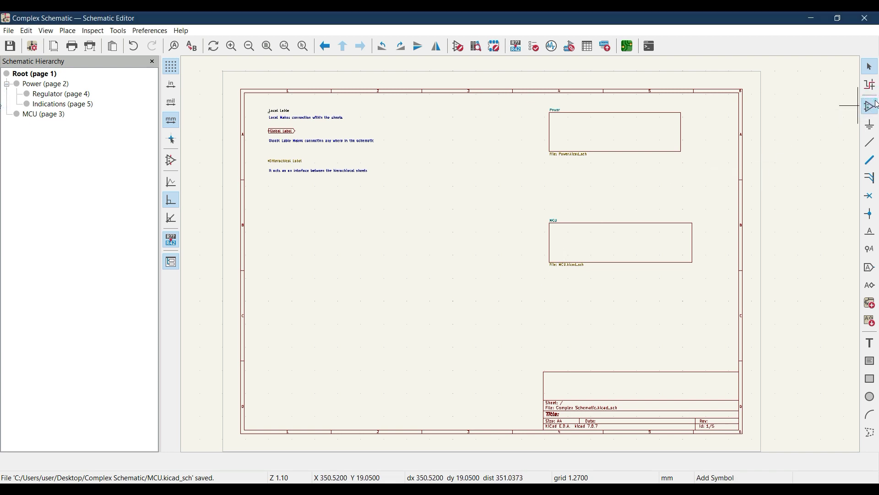
left_click(479, 229)
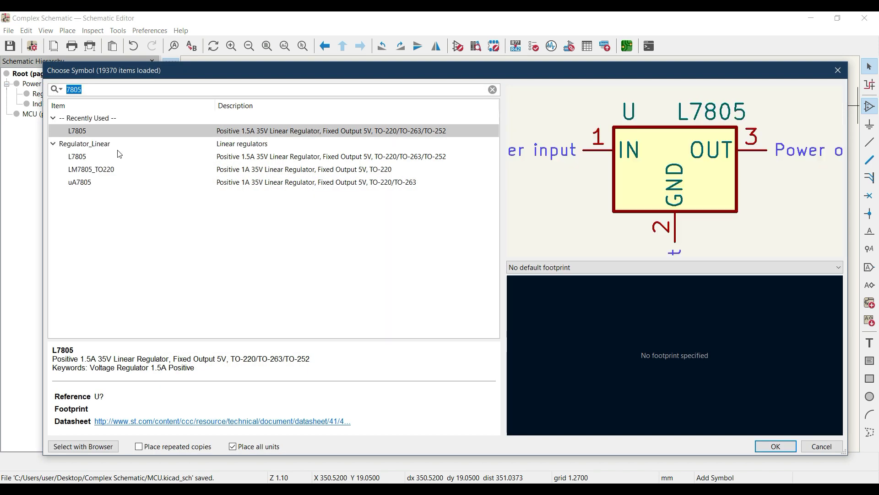
type("c")
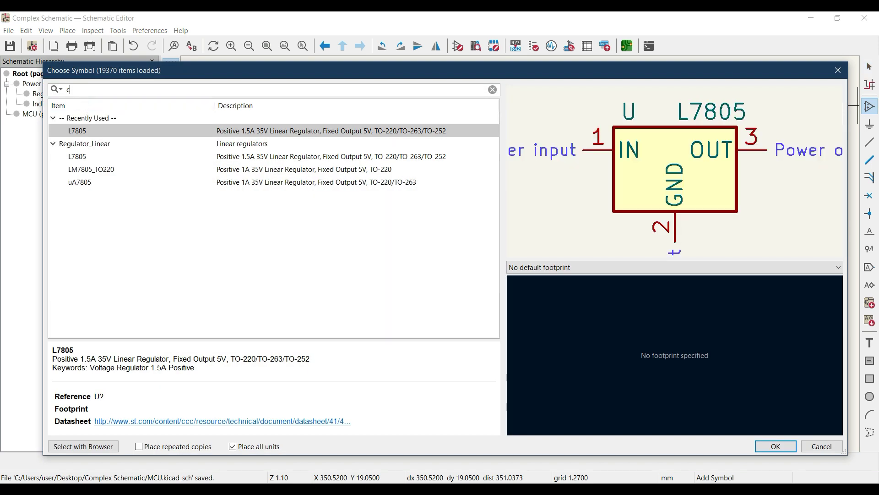
type("onec")
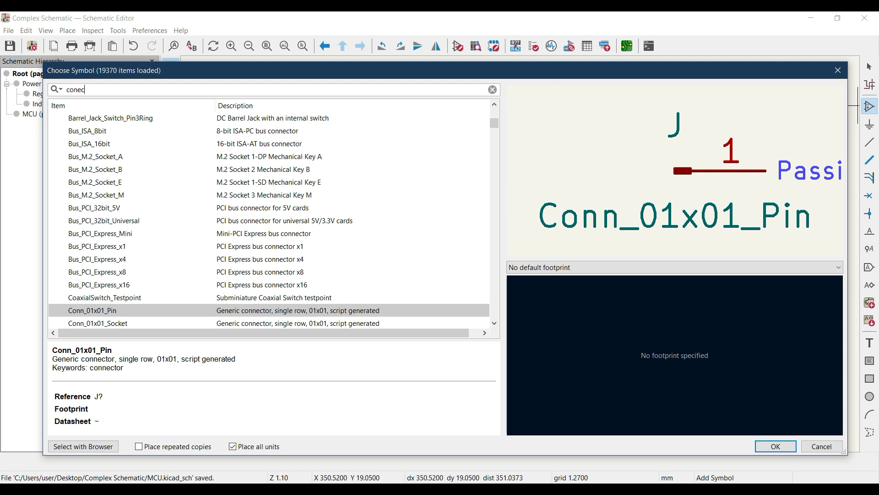
key("BackSpace")
key("BackSpace")
type("nec")
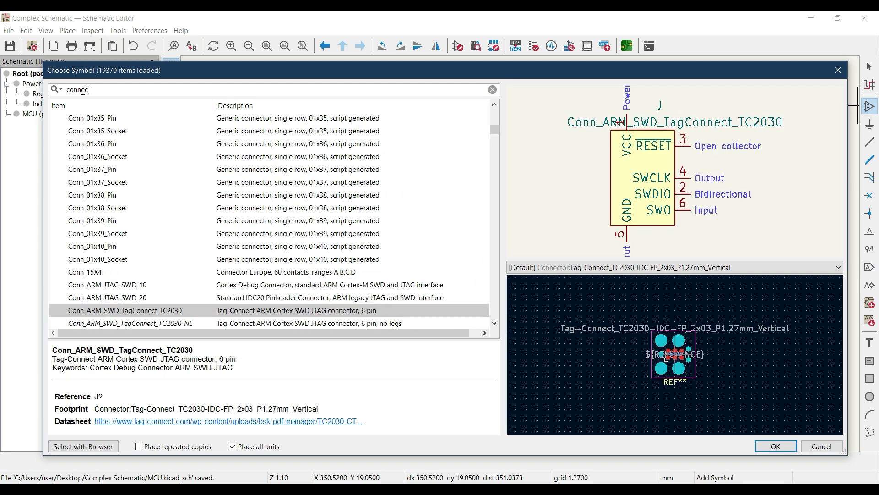
scroll(496, 122, "up", 3)
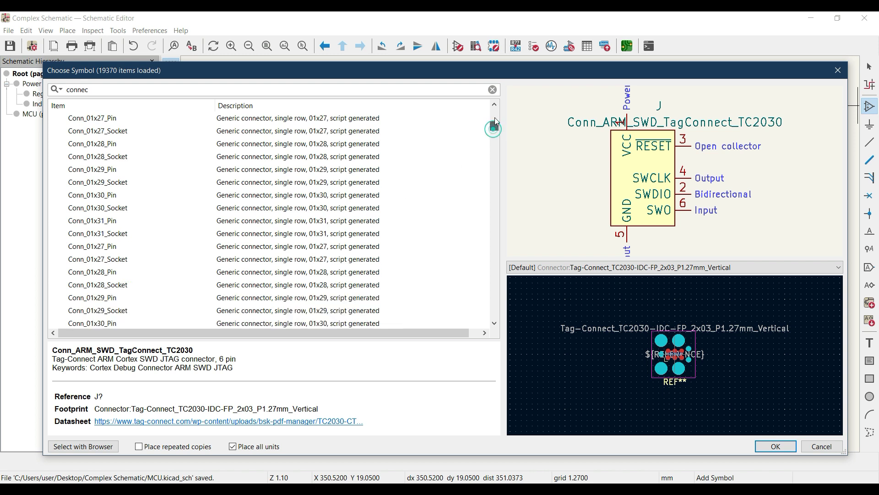
scroll(496, 121, "up", 5)
scroll(117, 204, "down", 5)
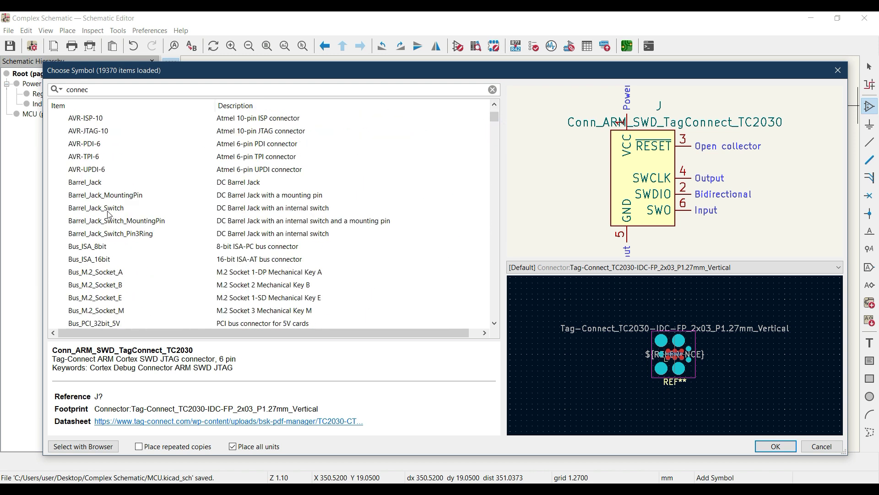
scroll(109, 214, "down", 6)
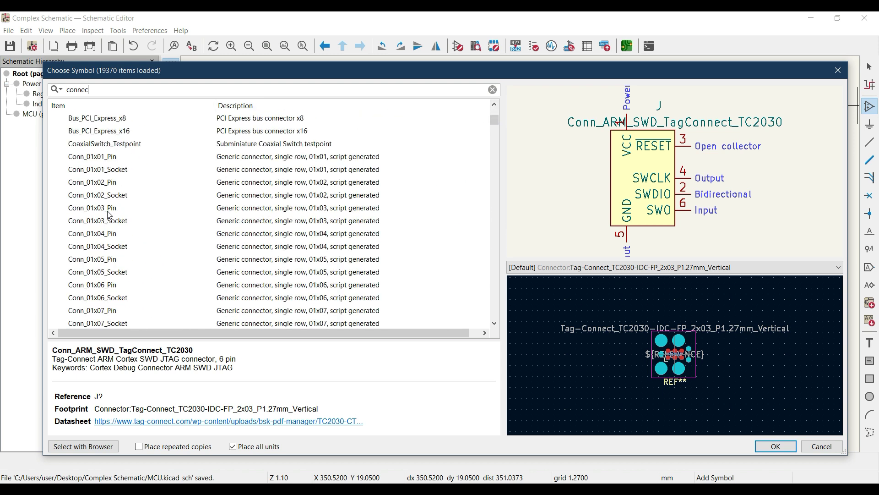
Place Conn_01x02_Pin as J101 to the left of the Power sheet.
left_click(106, 185)
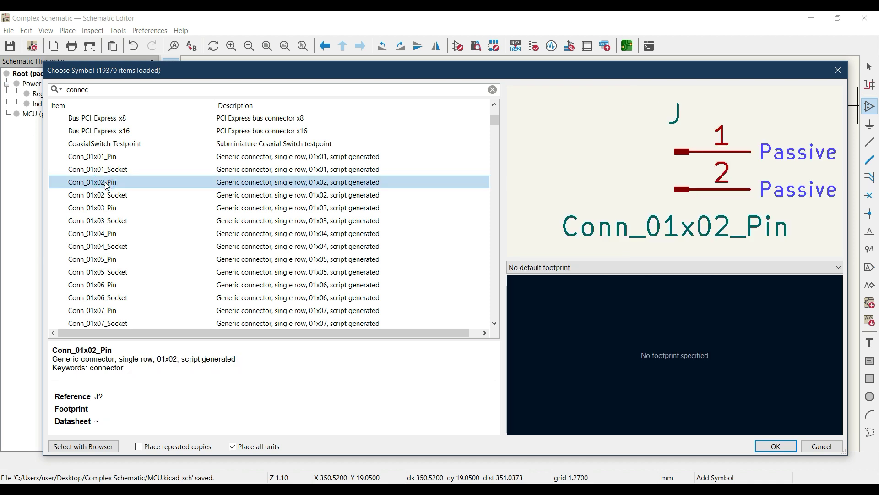
double_click(107, 183)
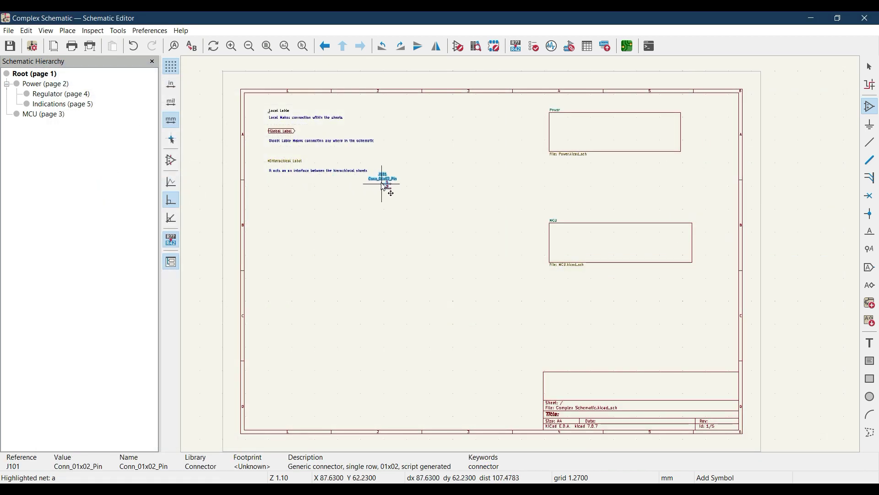
scroll(337, 167, "up", 3)
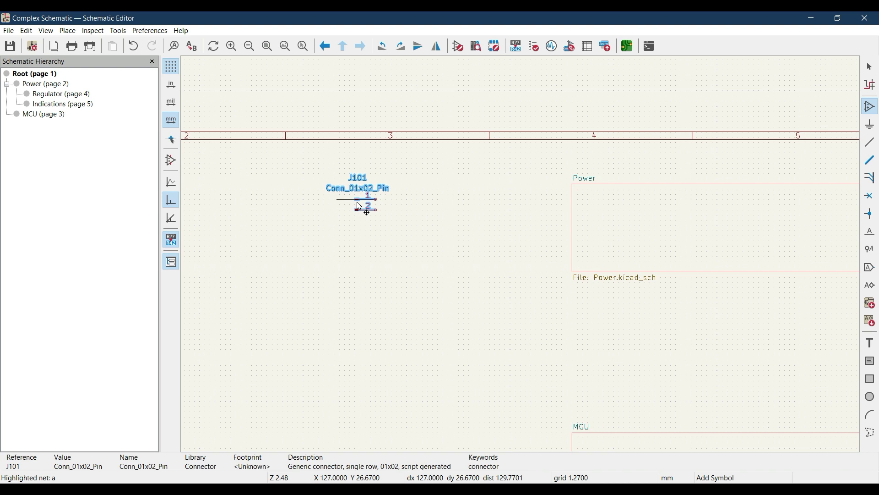
left_click(359, 207)
Add a free text note reading '12V' just below connector J101.
key("Escape")
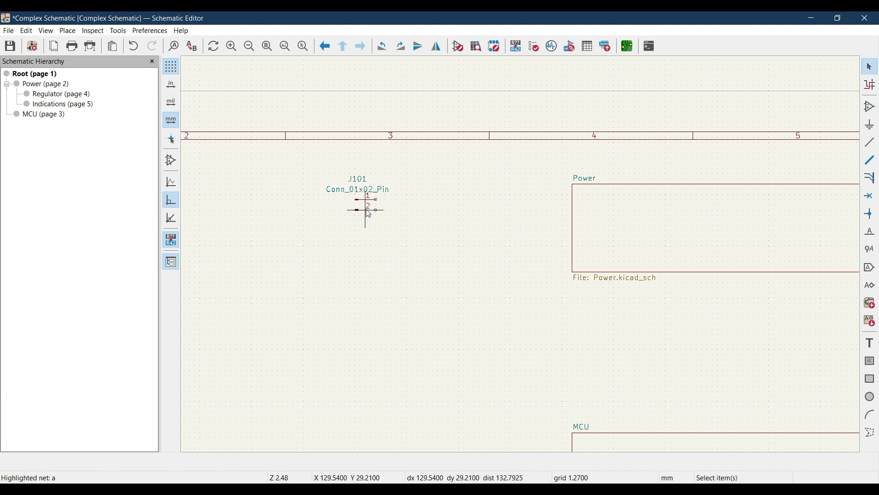
left_click(870, 343)
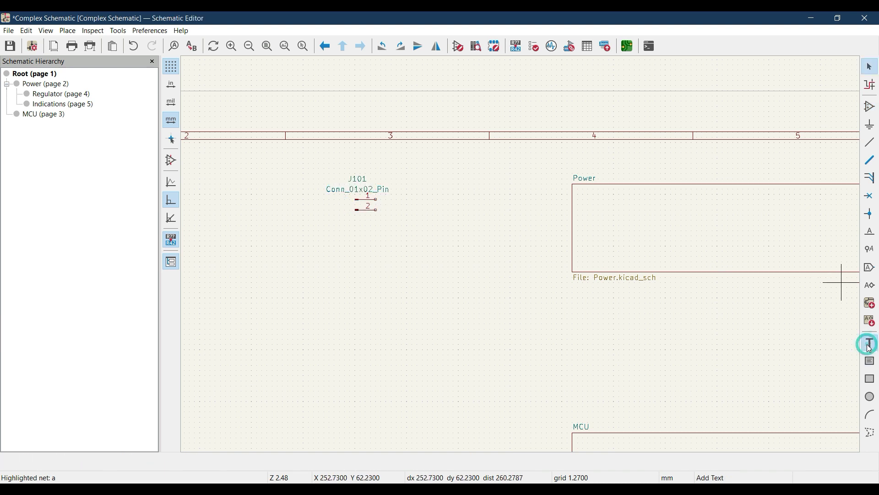
left_click(342, 300)
type("12V")
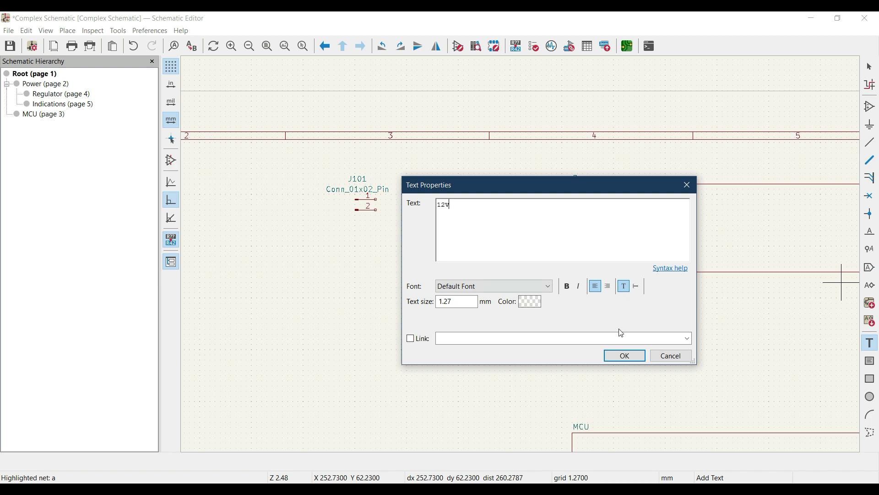
left_click(626, 356)
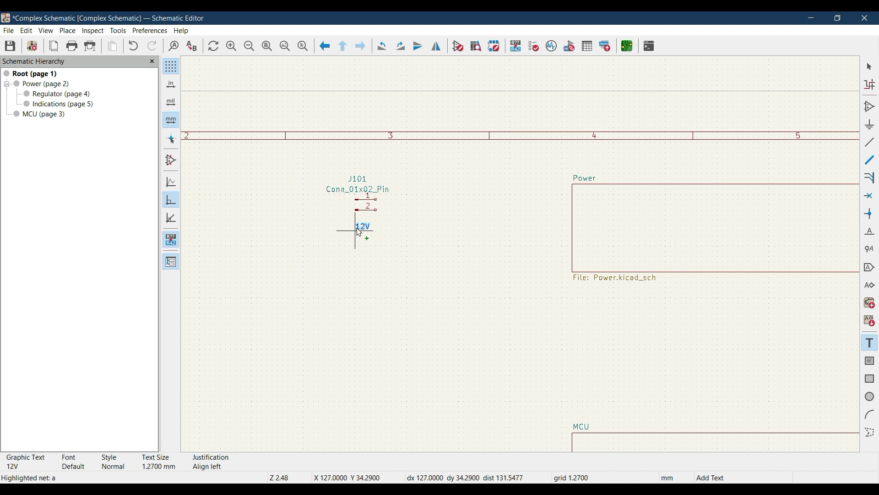
left_click(360, 232)
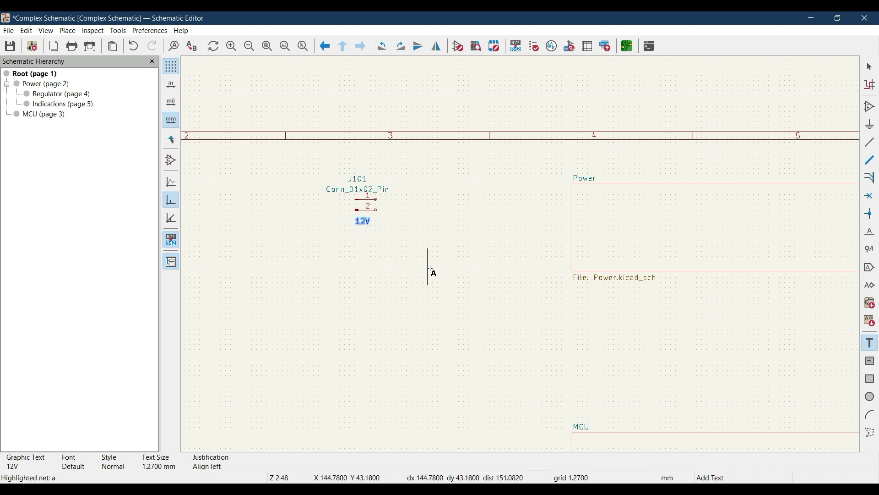
scroll(521, 255, "down", 3)
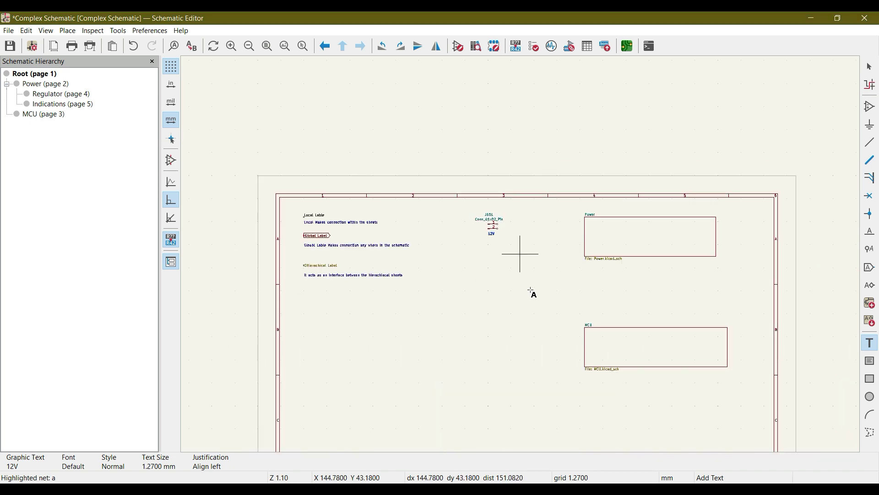
middle_click_drag(569, 291, 426, 206)
scroll(427, 206, "up", 3)
scroll(426, 207, "left", 2)
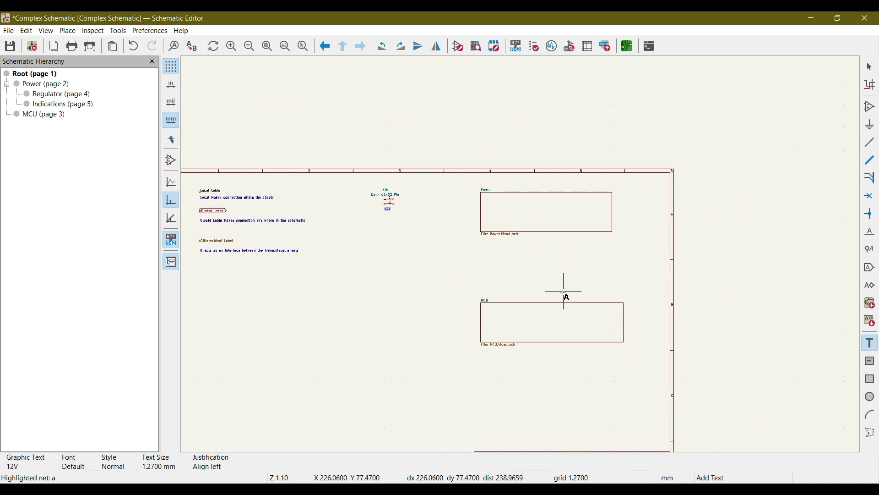
Place another Conn_01x02_Pin connector, J102, beneath J101 and the 12V note.
key("Escape")
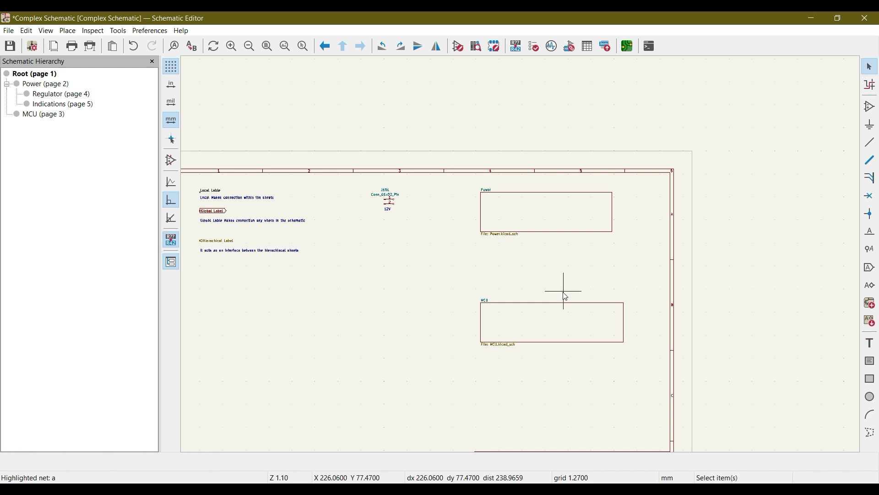
left_click(870, 106)
left_click(449, 246)
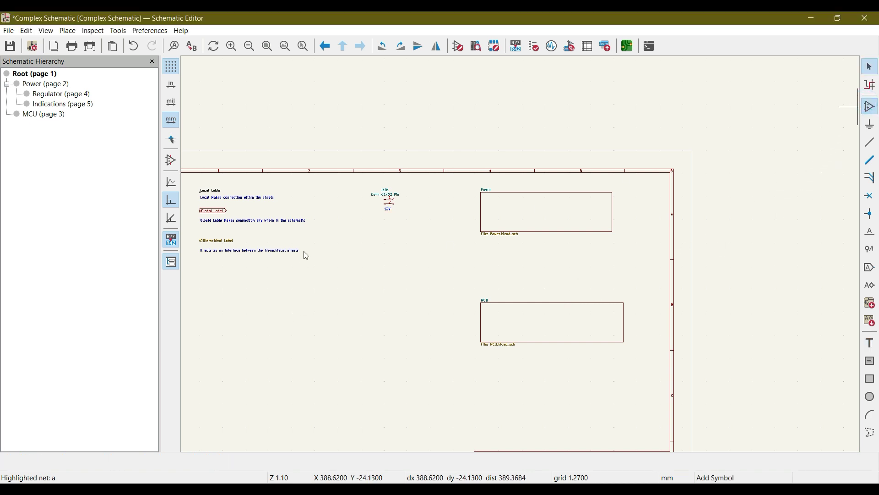
scroll(190, 196, "up", 5)
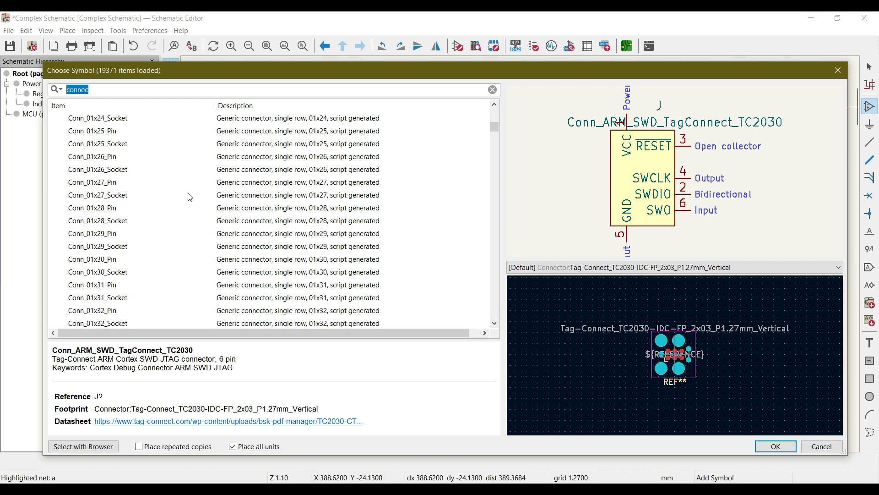
scroll(190, 197, "up", 8)
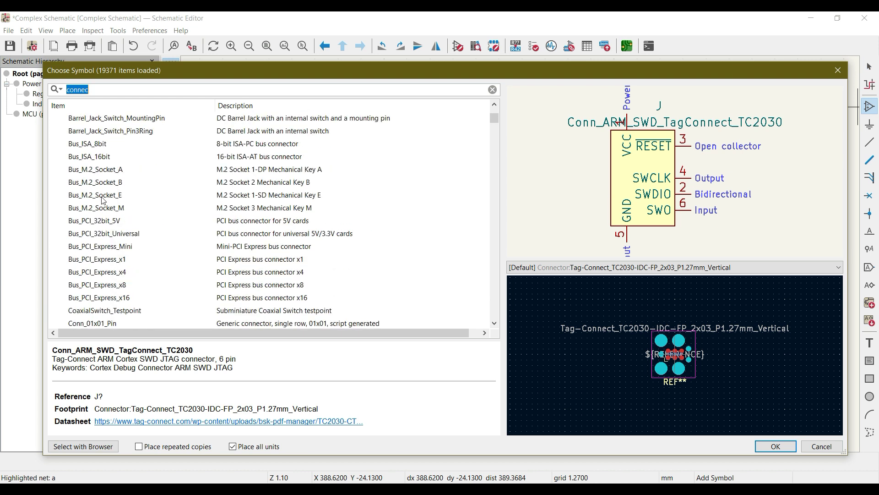
scroll(112, 225, "down", 1)
scroll(113, 225, "down", 3)
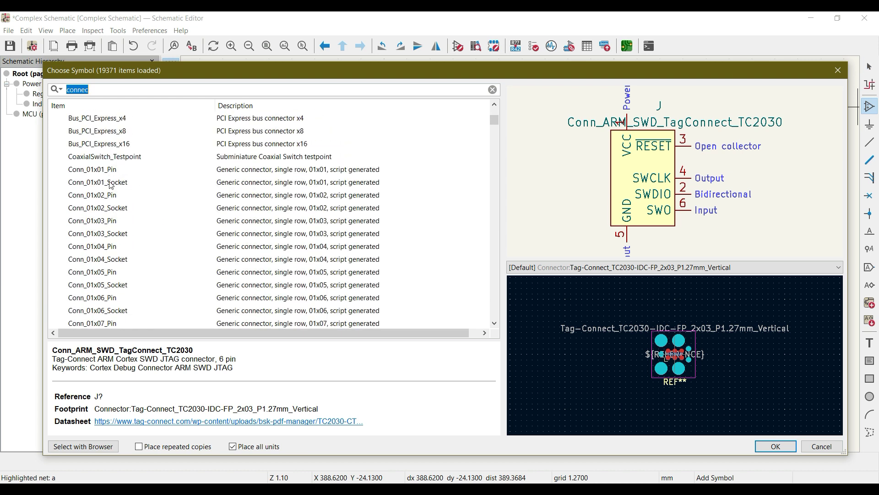
left_click(104, 195)
double_click(96, 195)
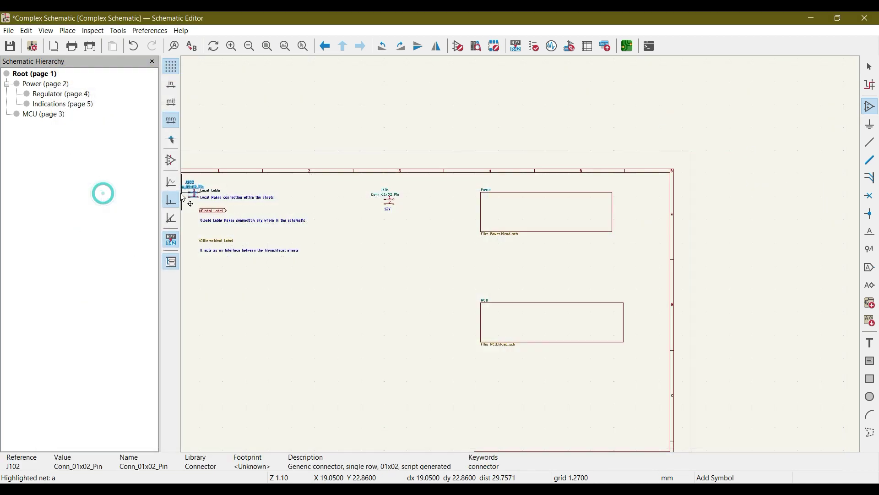
left_click(386, 243)
key("Escape")
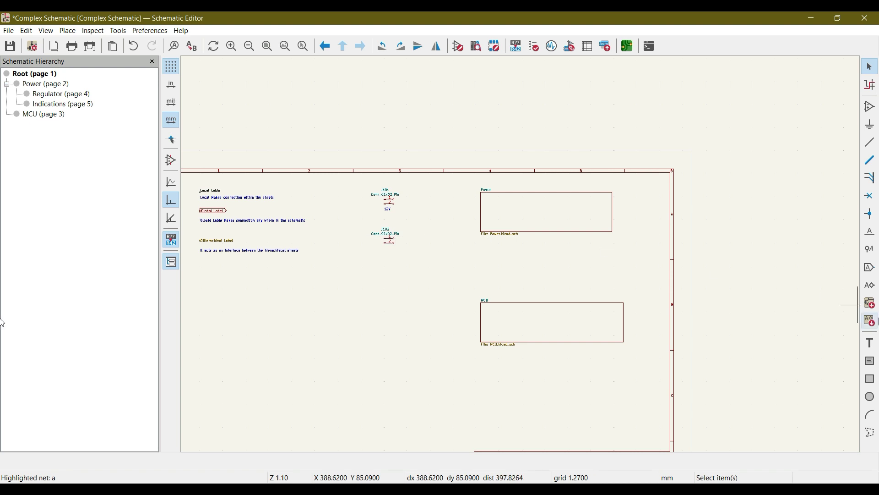
Add a '5V' text note under J102, then save the schematic.
left_click(870, 343)
left_click(401, 252)
type("5V")
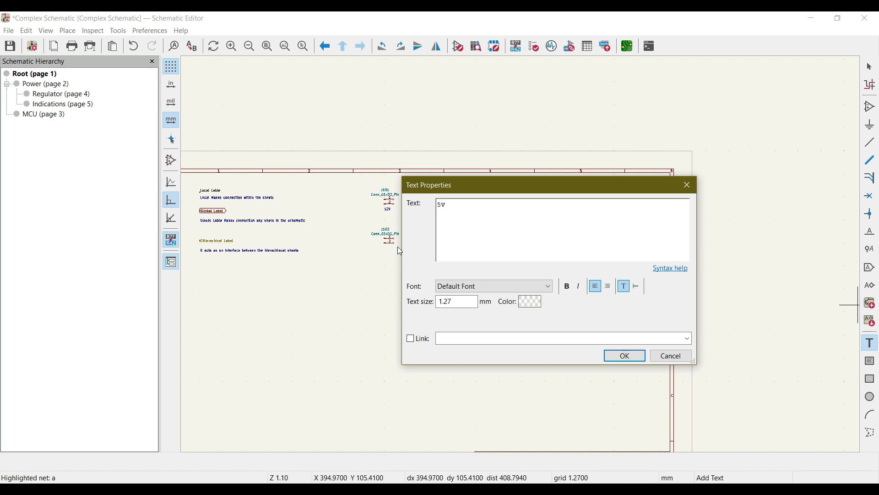
left_click(623, 355)
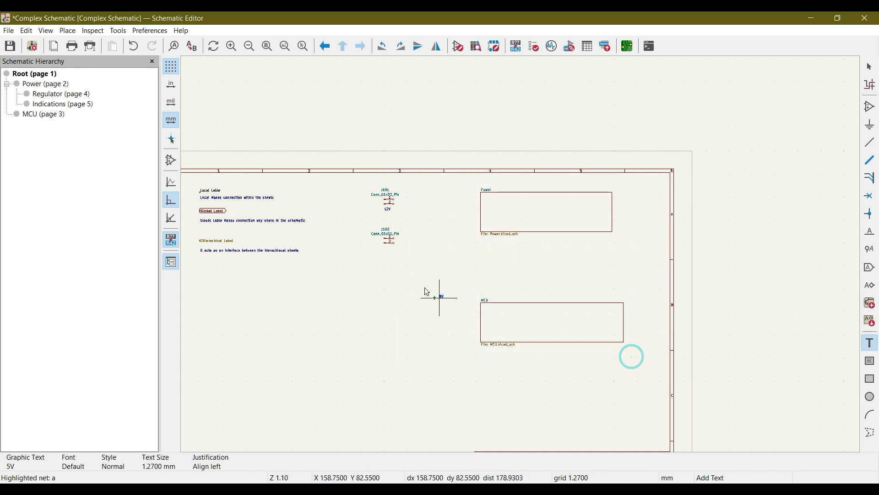
left_click(386, 259)
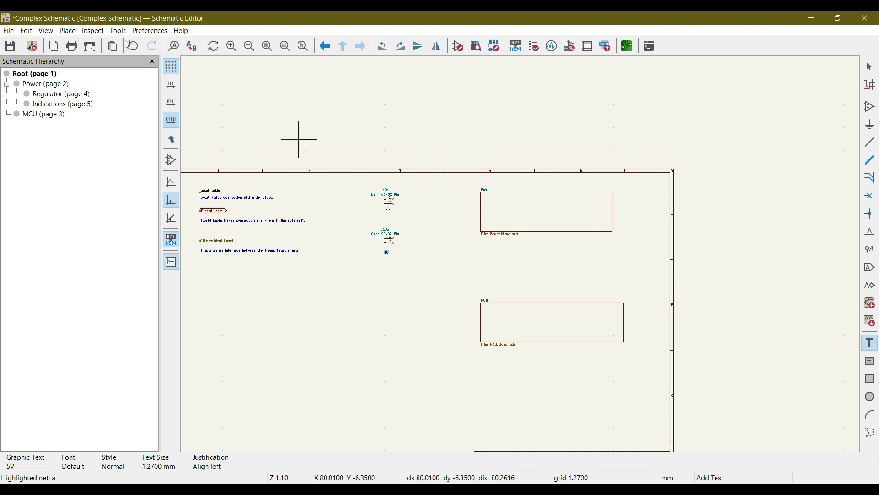
left_click(11, 46)
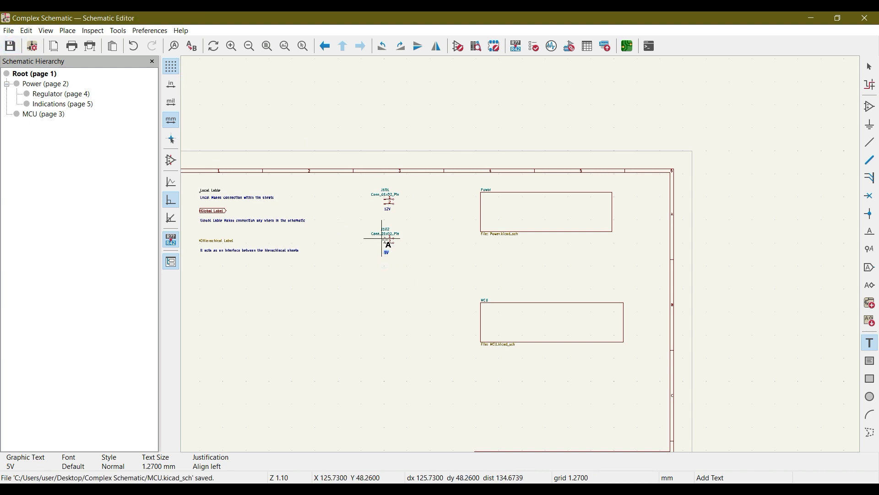
middle_click_drag(694, 214, 746, 171)
Enter the Power sheet and open its empty Regulator sub-sheet (page 4).
left_click(870, 67)
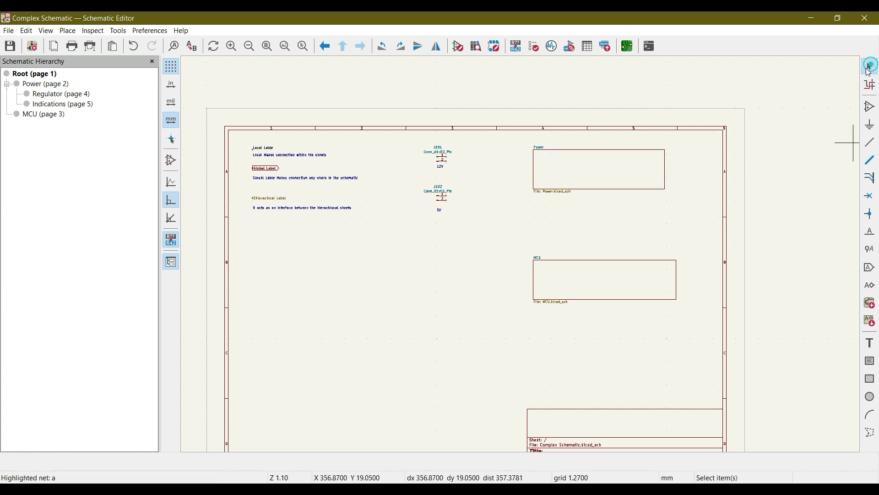
middle_click_drag(583, 212, 489, 236)
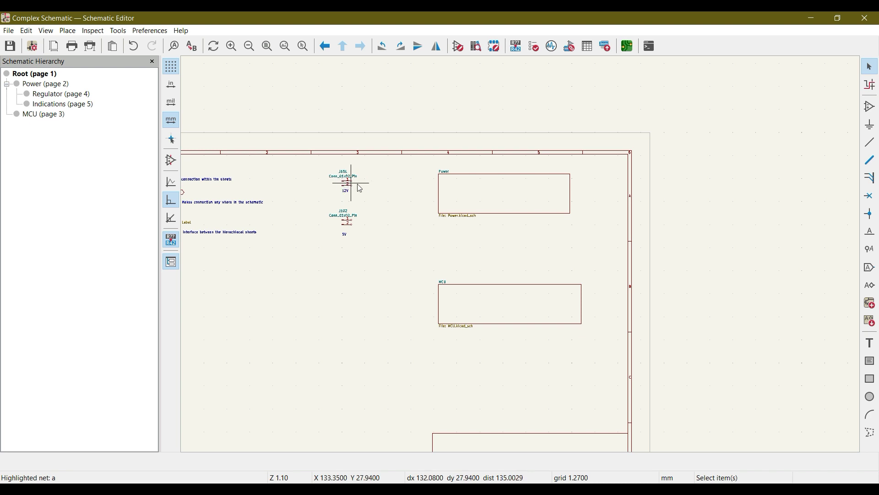
double_click(485, 196)
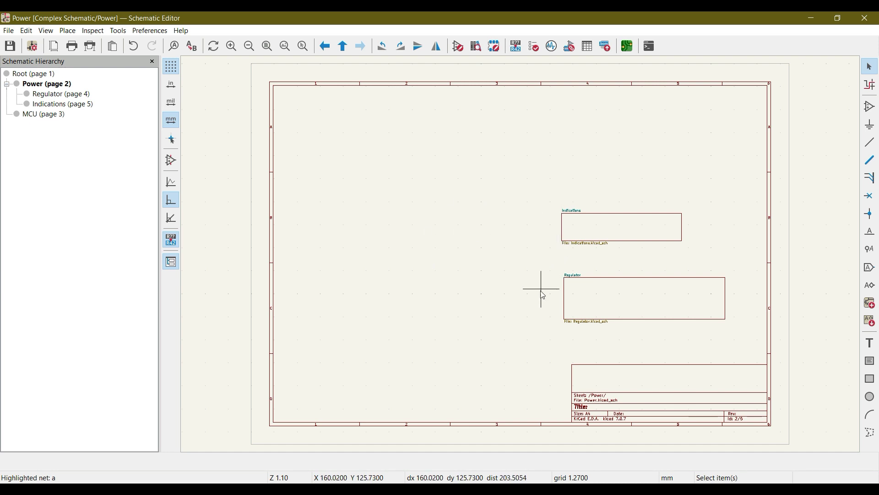
left_click(578, 303)
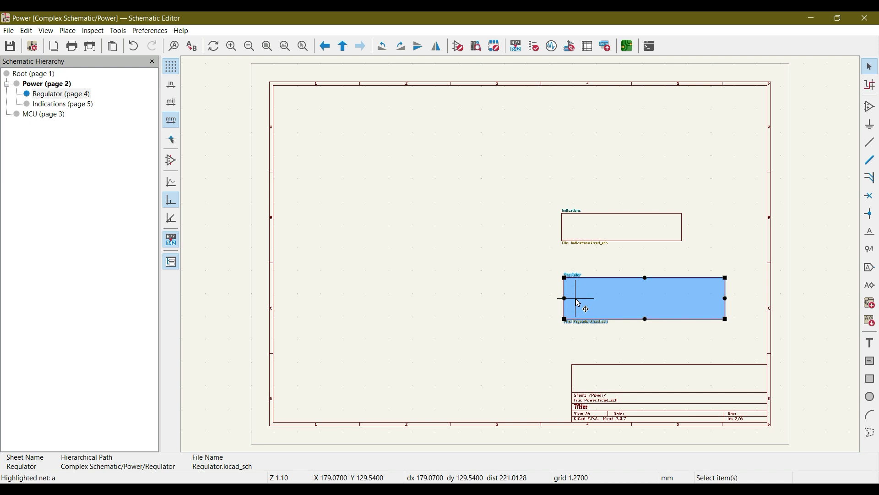
double_click(577, 302)
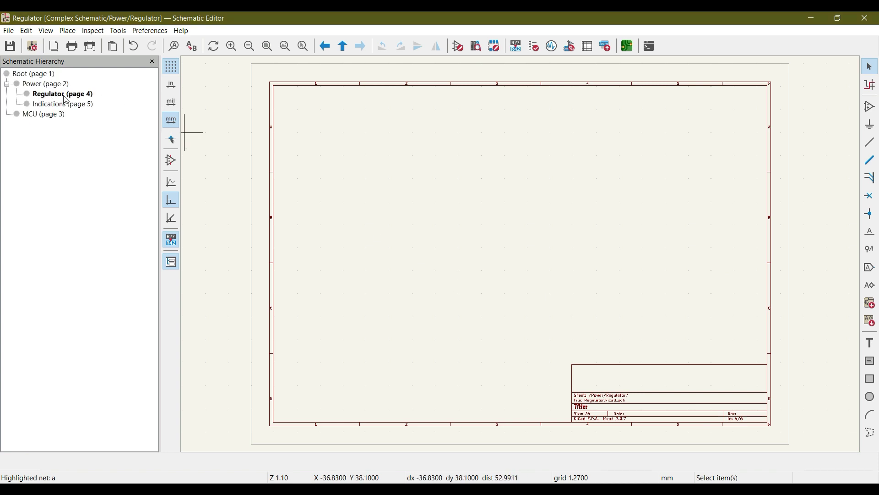
Search '7805' and place the L7805 regulator as U401 on the Regulator sheet.
left_click(870, 106)
left_click(450, 214)
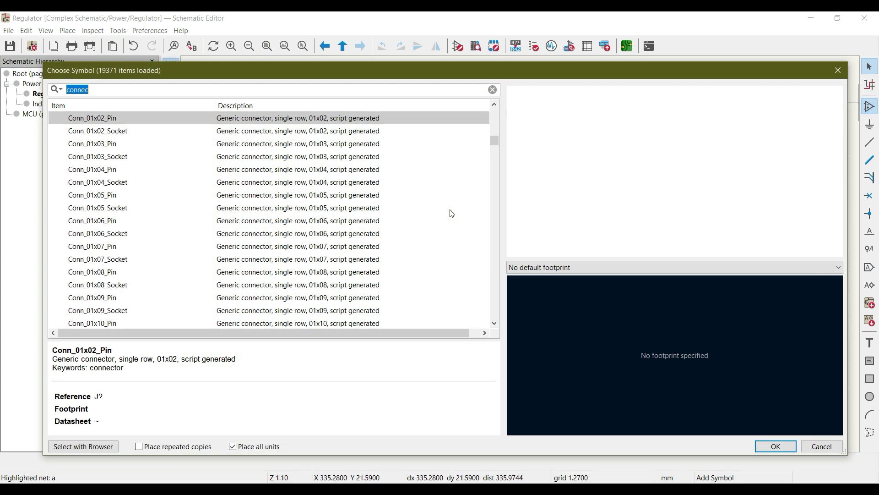
type("7805")
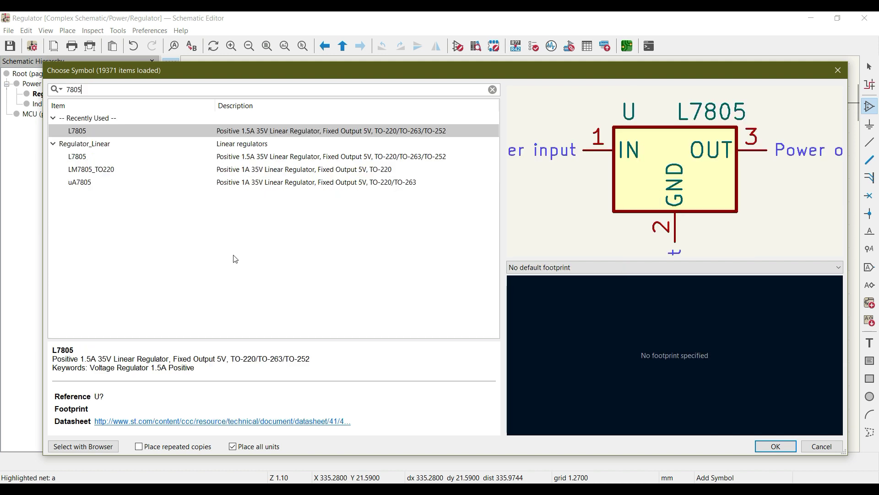
double_click(187, 131)
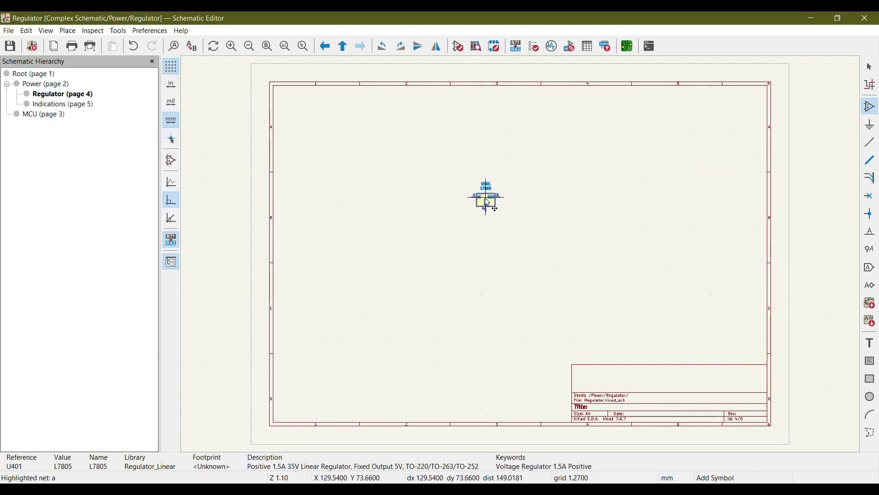
left_click(492, 201)
scroll(492, 200, "up", 3)
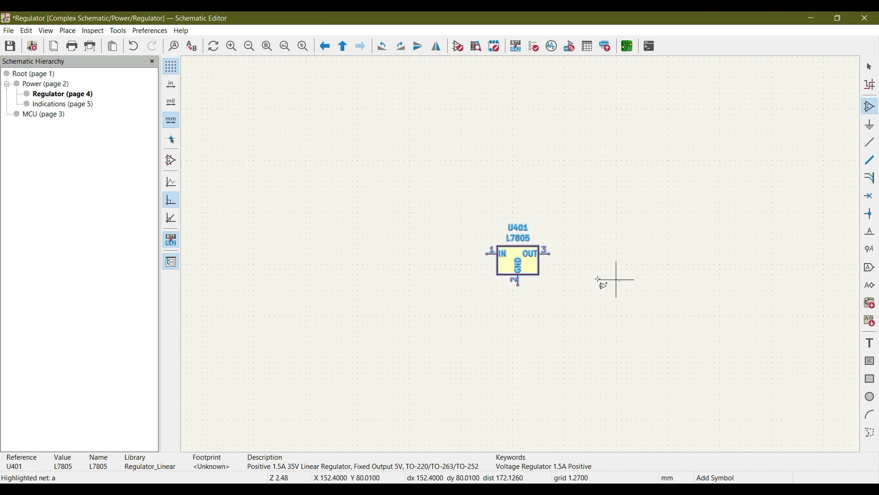
middle_click_drag(615, 280, 529, 250)
key("Escape")
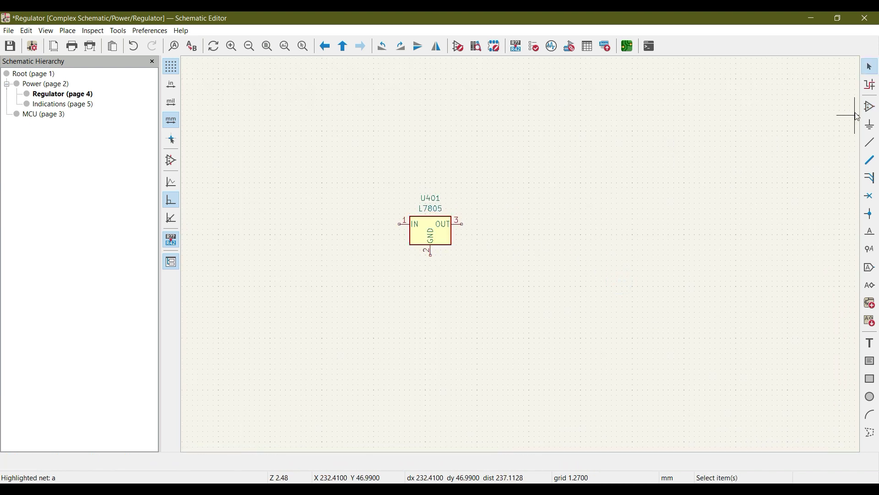
left_click(512, 264)
Place capacitor C as C401 below-left of U401 and a duplicate C402 below-right.
type("cap")
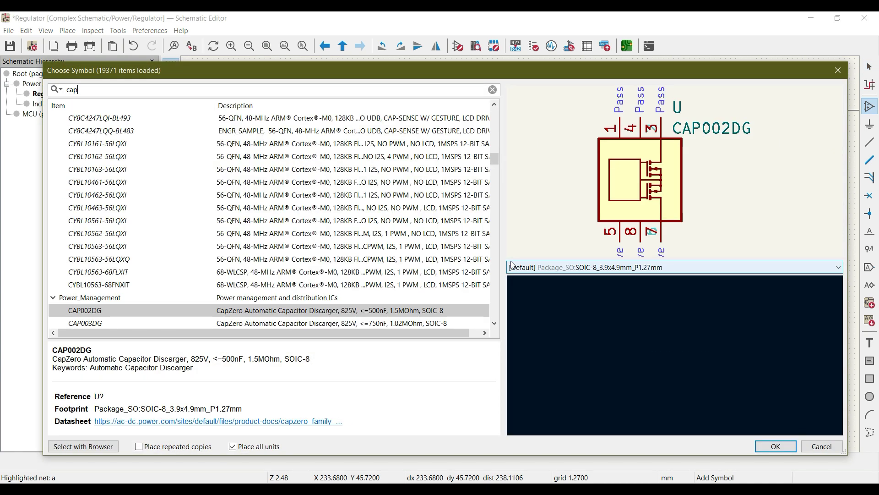
scroll(165, 186, "down", 20)
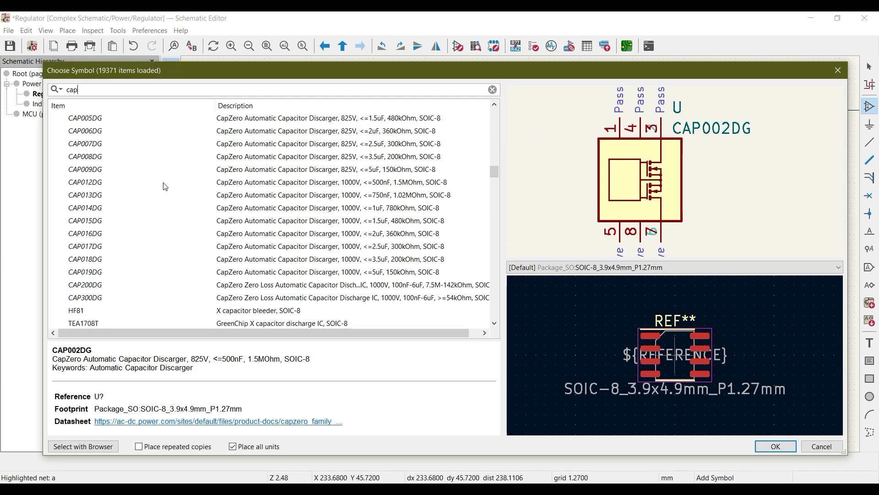
scroll(165, 187, "down", 20)
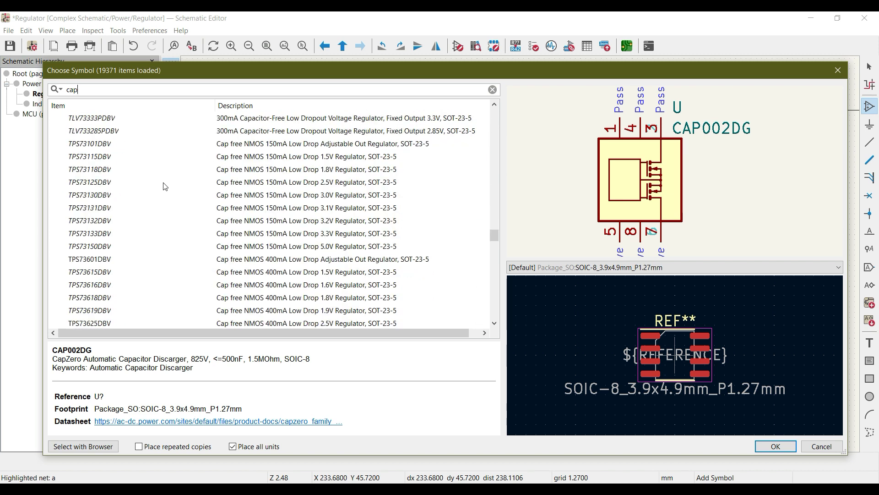
scroll(164, 188, "down", 5)
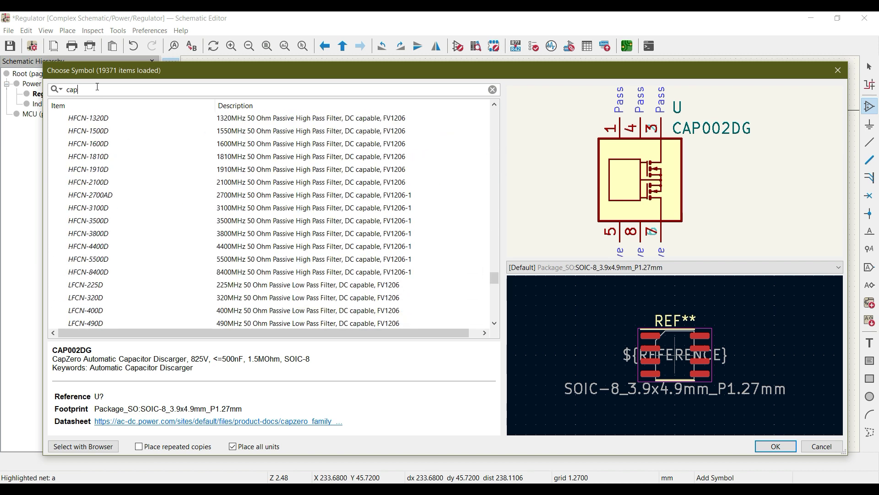
type("i")
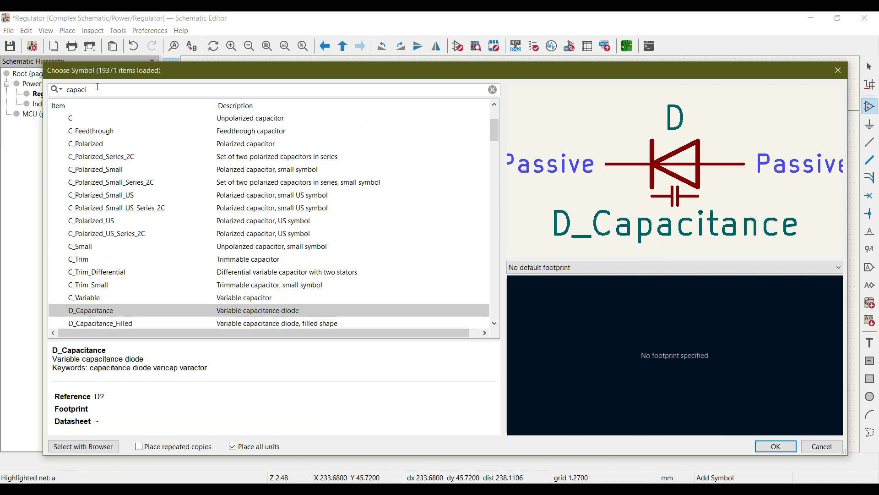
left_click(77, 118)
double_click(78, 117)
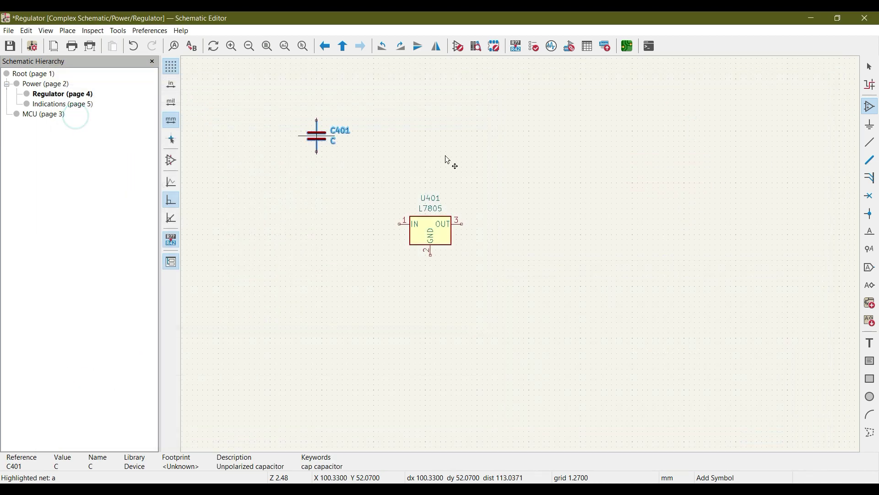
left_click(374, 280)
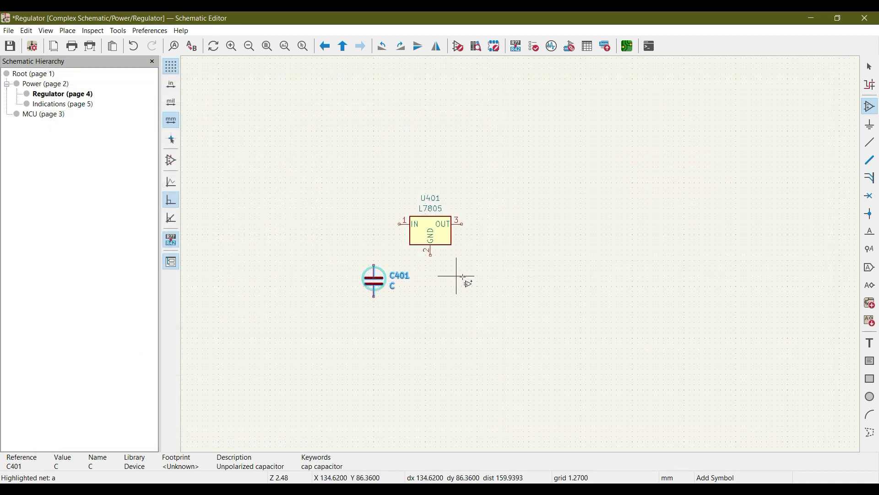
key("ctrl+d")
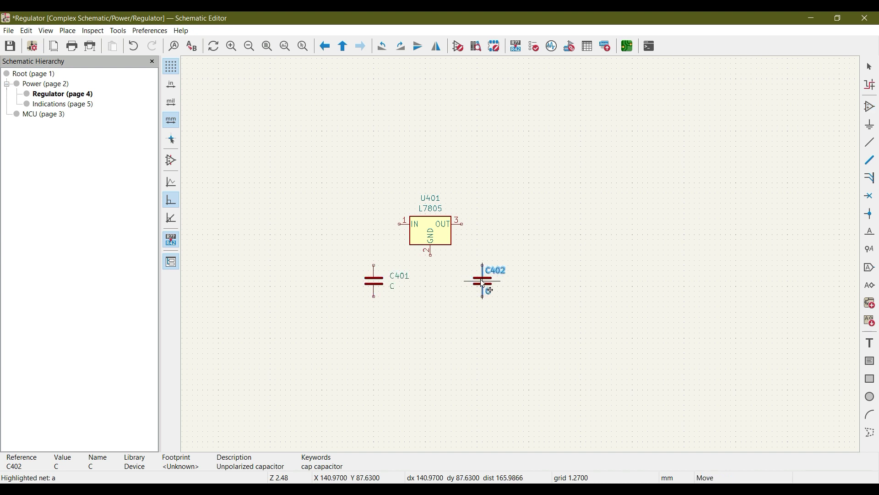
key("a")
left_click(483, 284)
Wire U401's OUT pin to C402's top pin and its IN pin to C401's top pin.
scroll(483, 284, "down", 2)
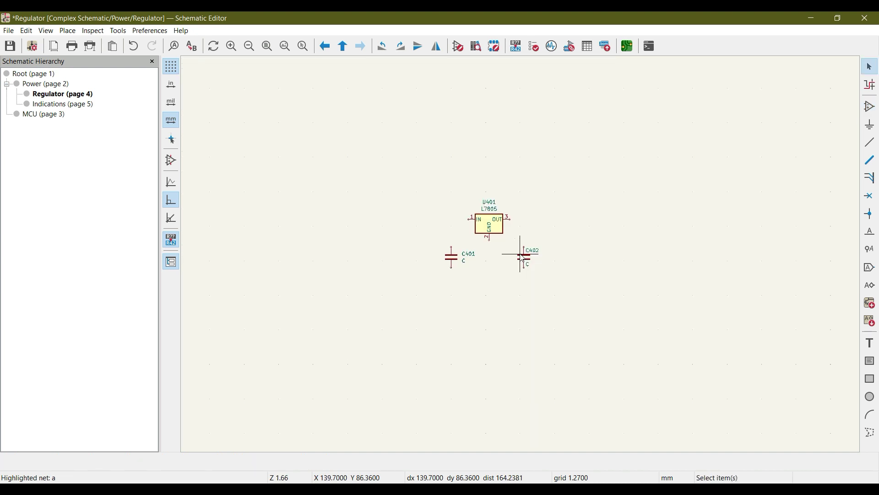
left_click(870, 143)
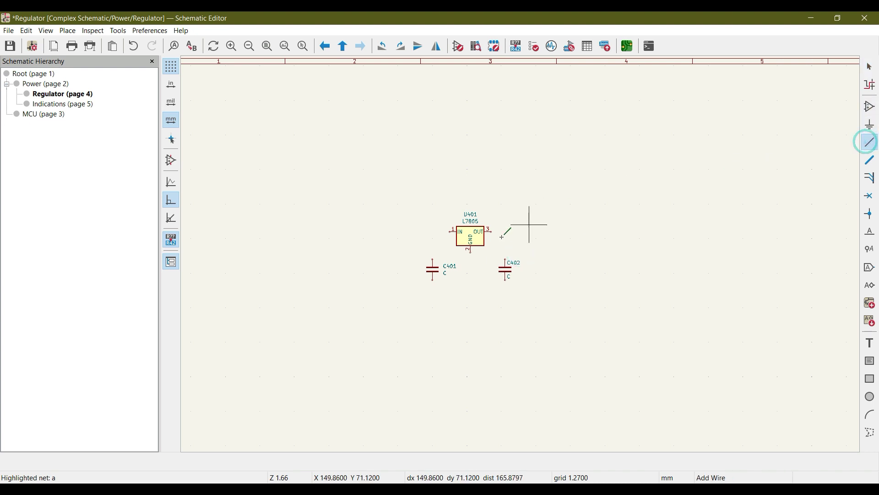
left_click(491, 232)
scroll(499, 233, "up", 3)
left_click(513, 293)
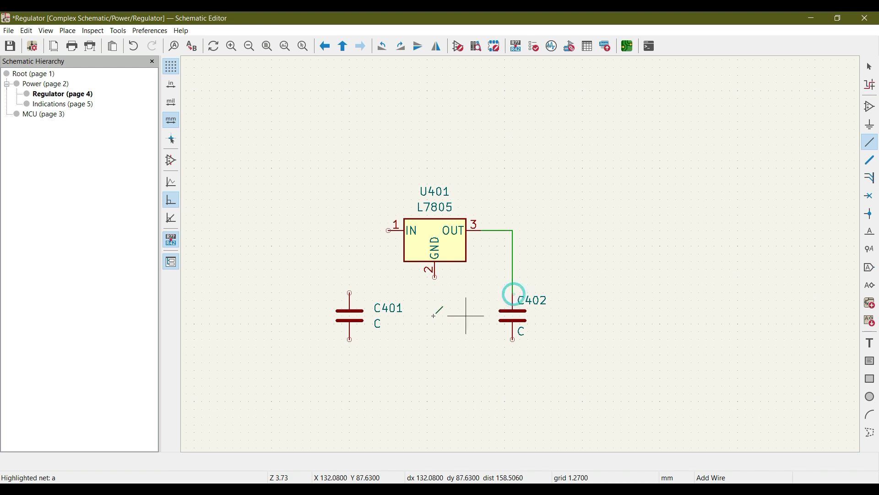
left_click(389, 230)
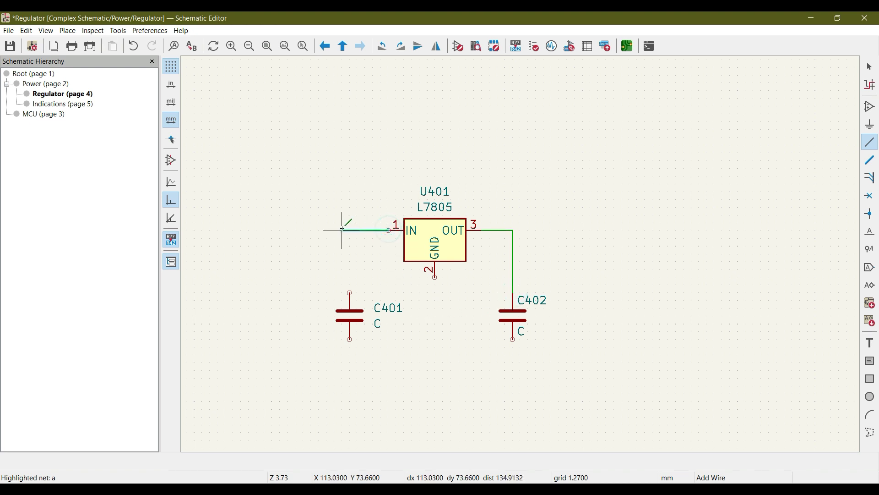
left_click(350, 294)
key("Escape")
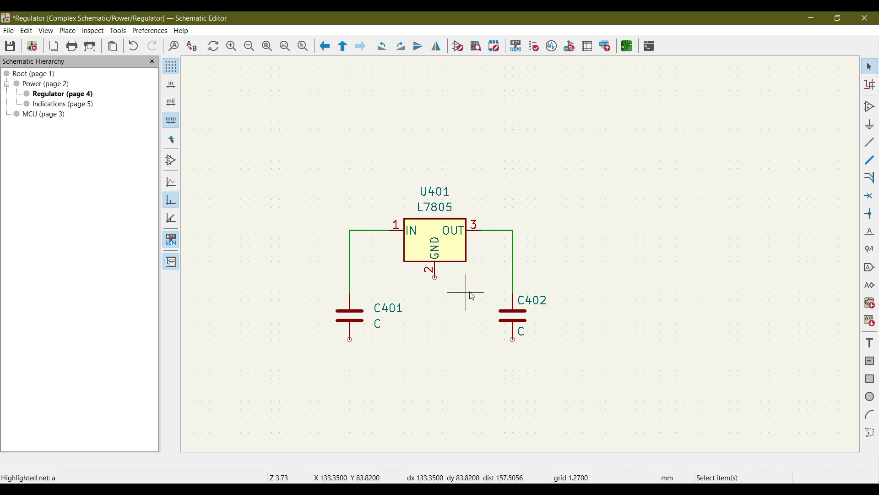
scroll(463, 294, "down", 5)
middle_click_drag(523, 259, 508, 280)
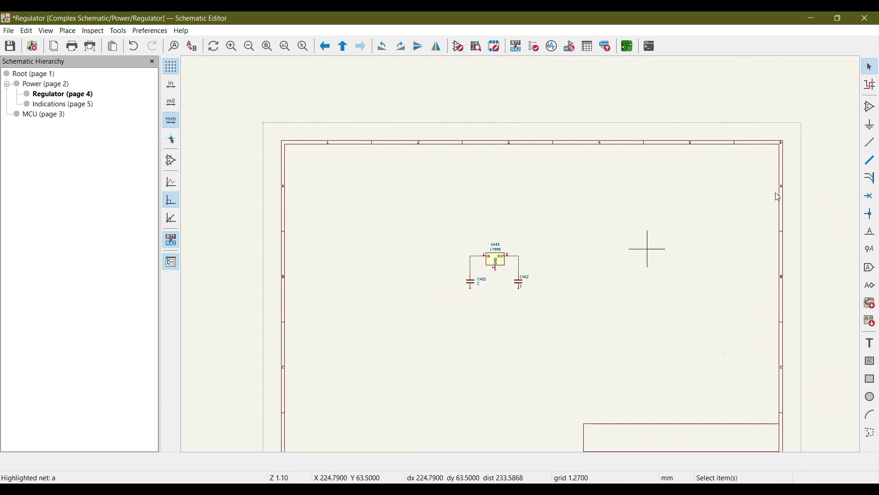
Place GND power symbols under C401, U401 and C402.
left_click(870, 124)
left_click(464, 323)
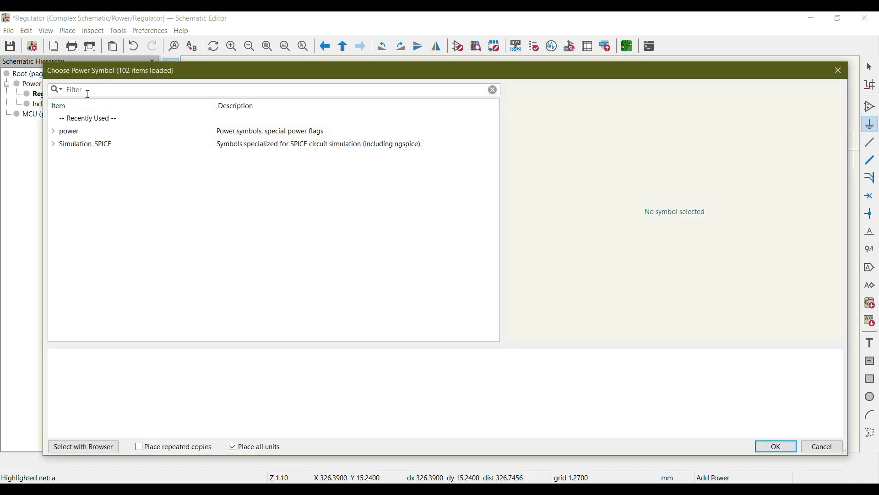
type("gnd")
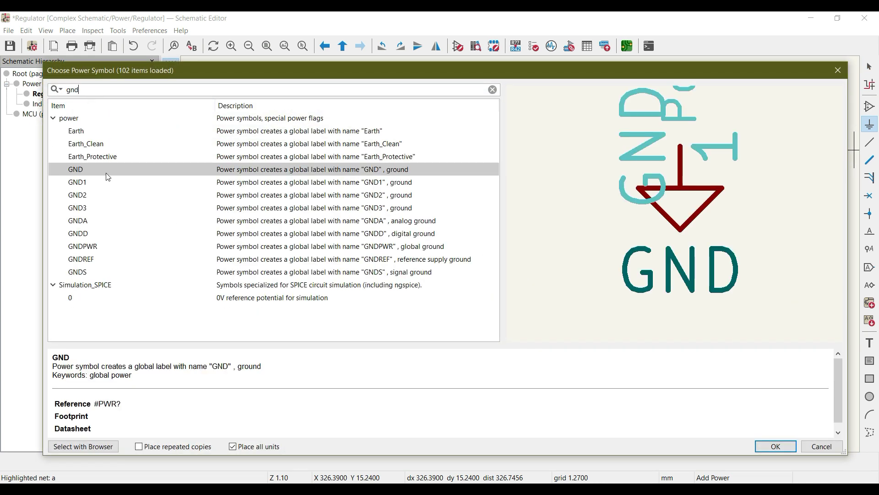
double_click(103, 170)
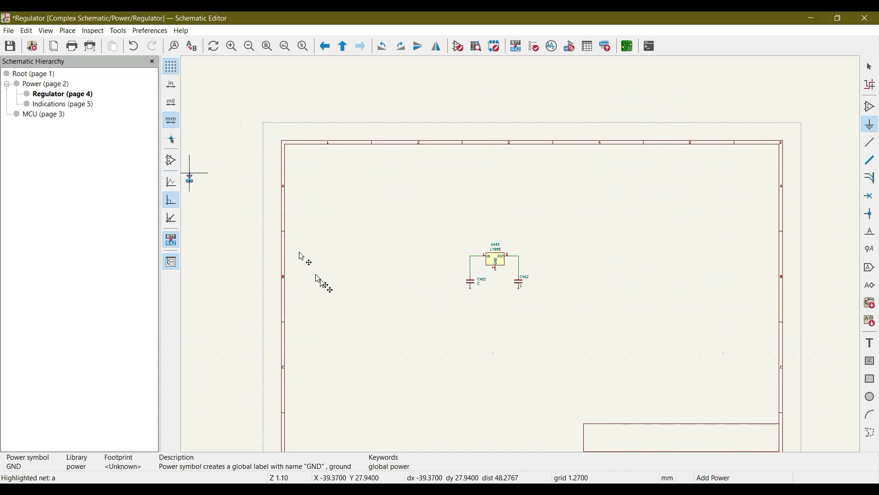
scroll(520, 257, "up", 6)
middle_click_drag(560, 167, 405, 326)
left_click(291, 312)
key("ctrl+d")
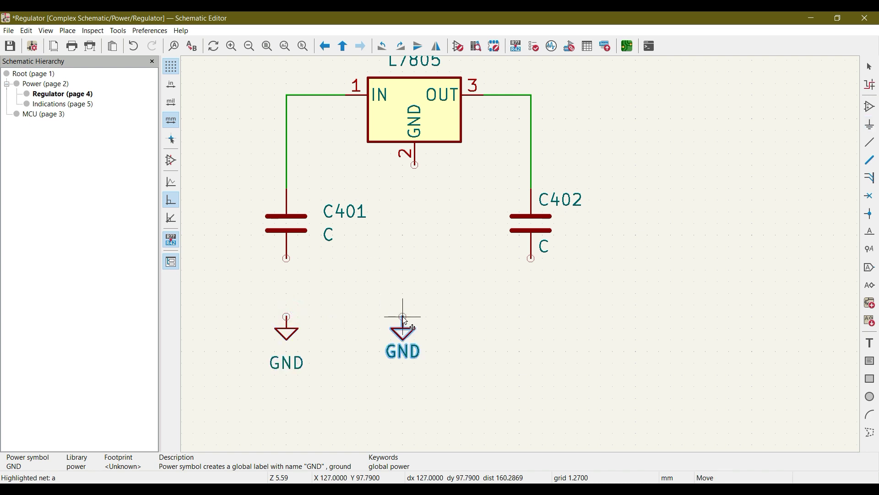
left_click(415, 316)
key("ctrl+d")
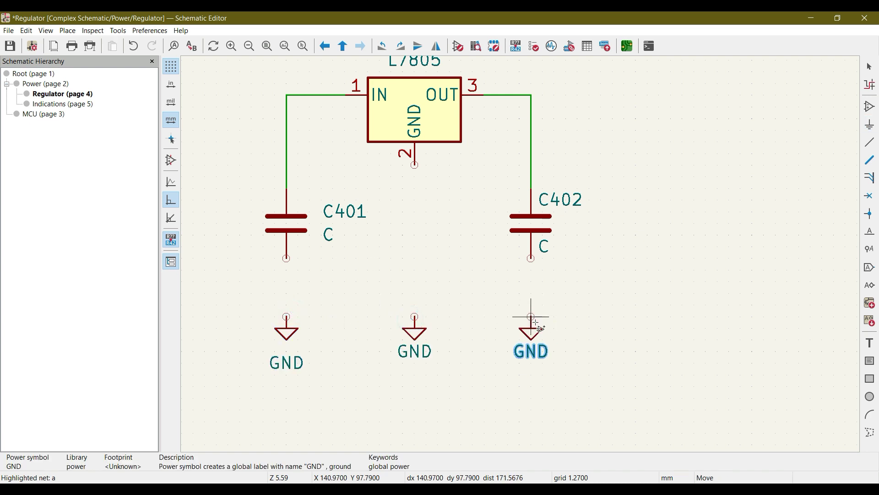
left_click(531, 316)
left_click(870, 124)
Wire C402's bottom pin, U401's GND pin and C401's lower pin to their GND symbols.
left_click(870, 142)
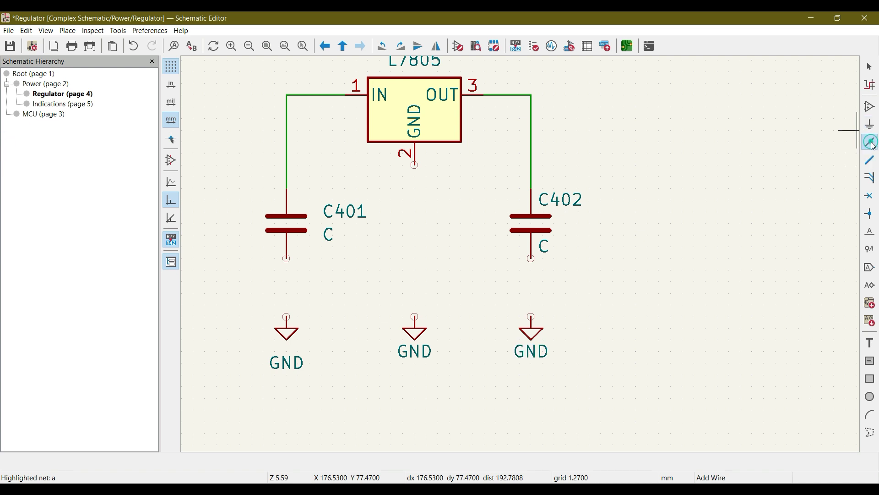
left_click(531, 259)
left_click(531, 316)
left_click(415, 165)
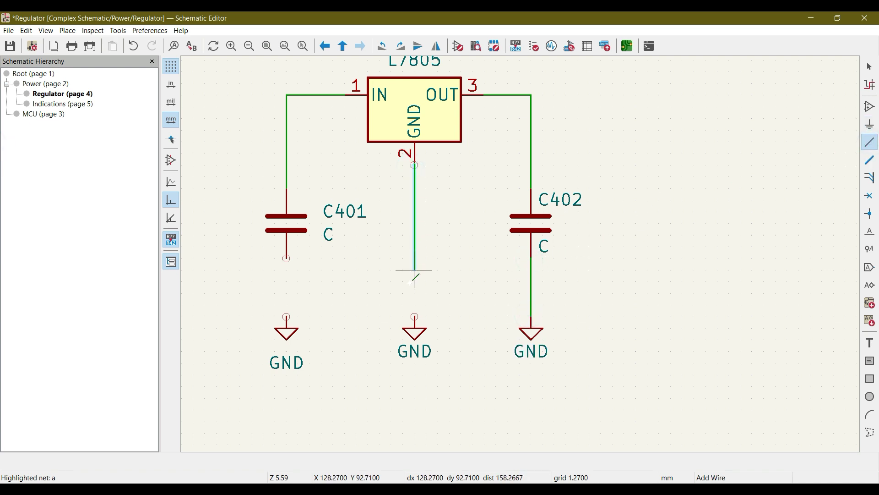
left_click(414, 316)
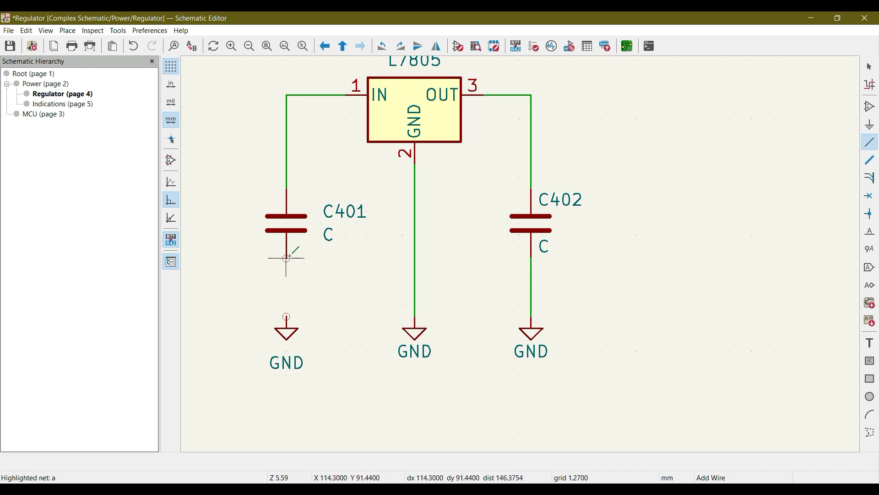
left_click(286, 259)
left_click(286, 316)
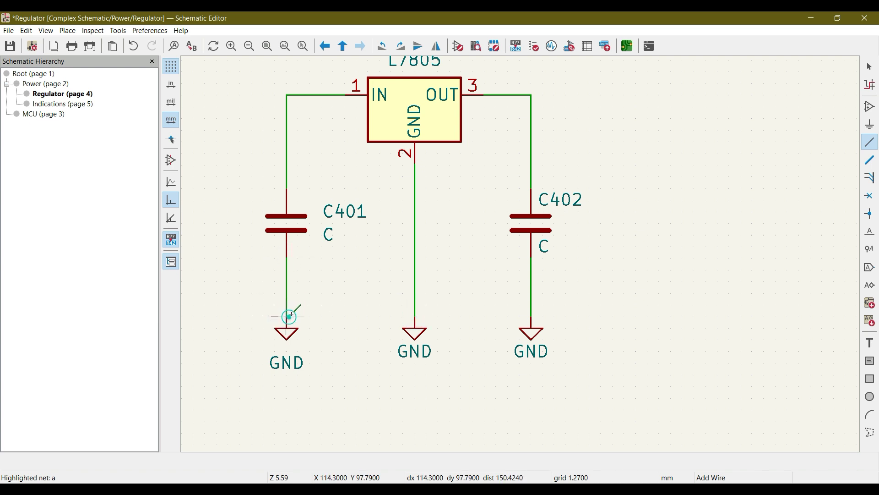
Save the Regulator sheet and return to selection mode.
left_click(9, 46)
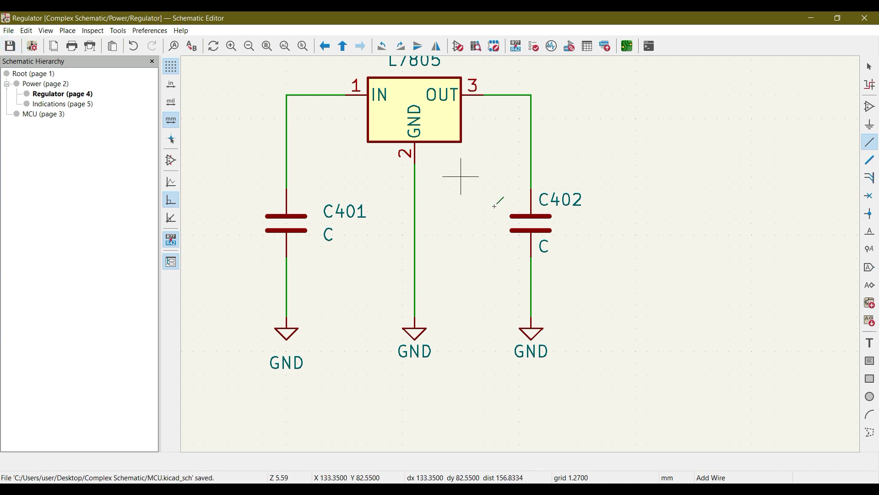
scroll(461, 177, "down", 5)
scroll(521, 253, "up", 4)
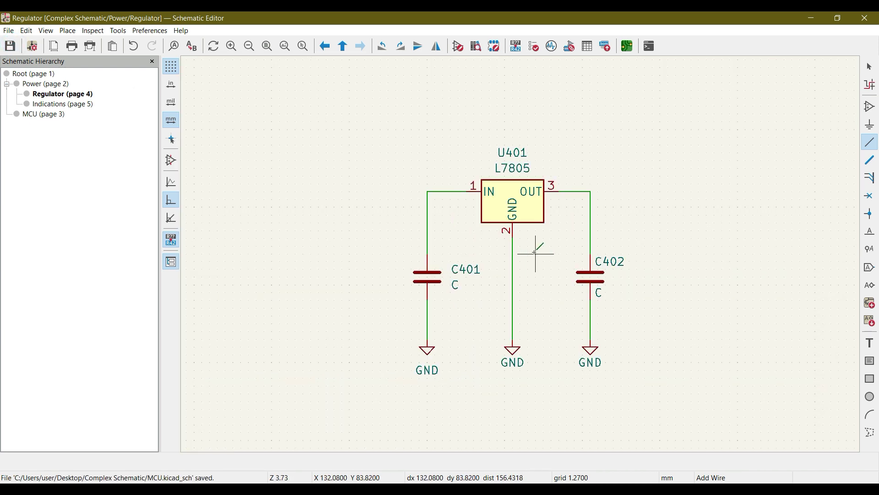
key("Escape")
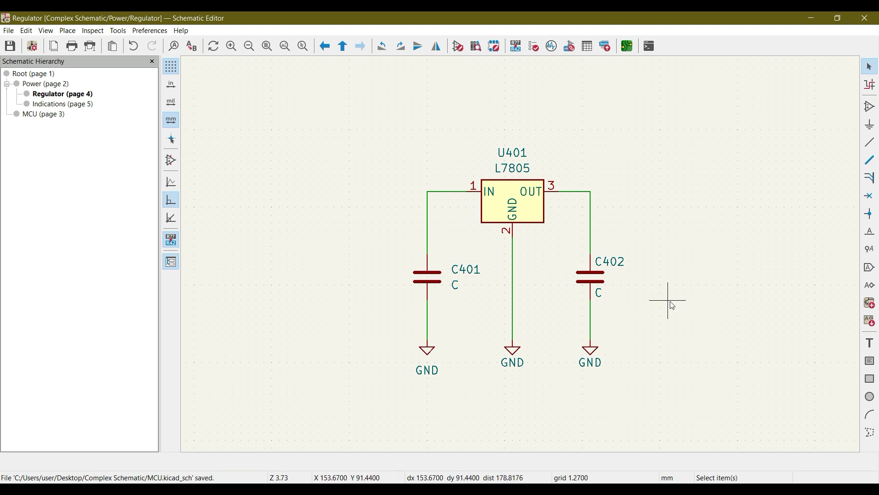
scroll(523, 259, "down", 2)
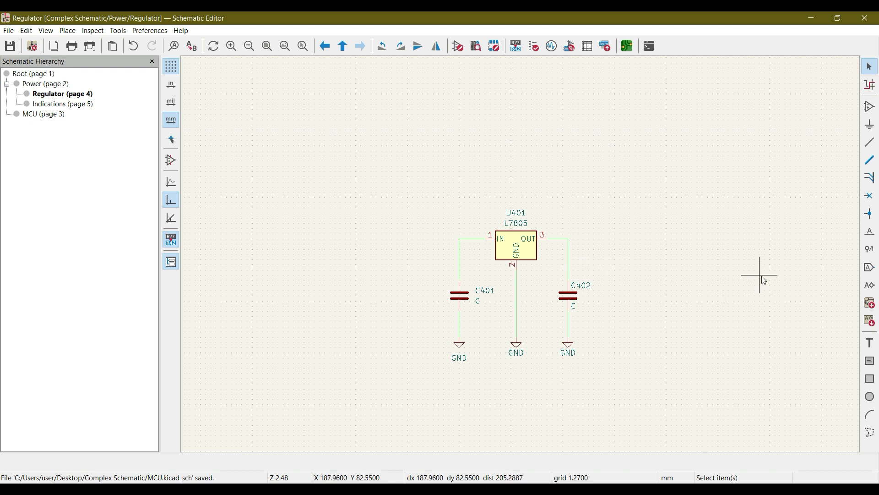
Place a 12Vin input hierarchical label, turned around, on the left end of U401's IN wire.
left_click(870, 285)
left_click(369, 263)
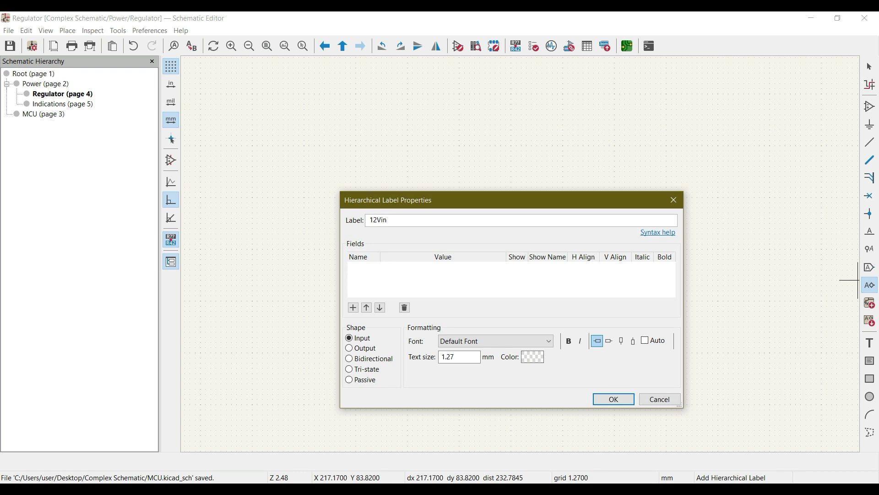
left_click(614, 399)
scroll(543, 274, "up", 5)
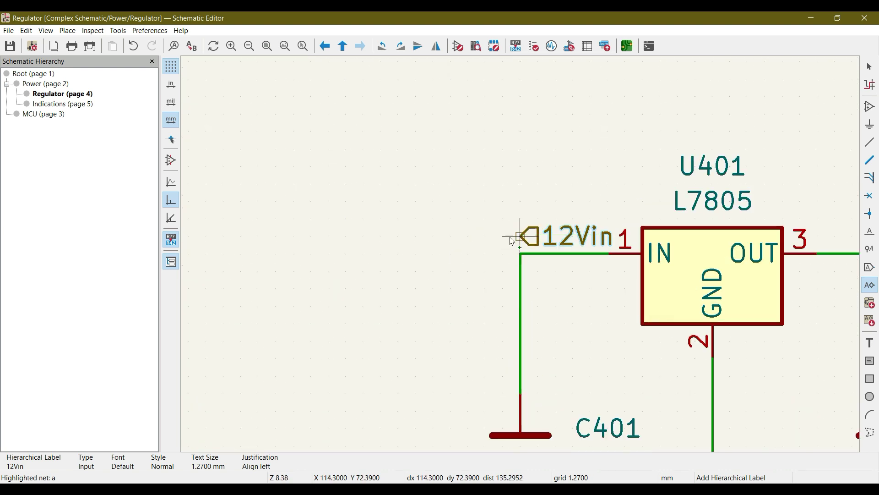
key("r")
key("r")
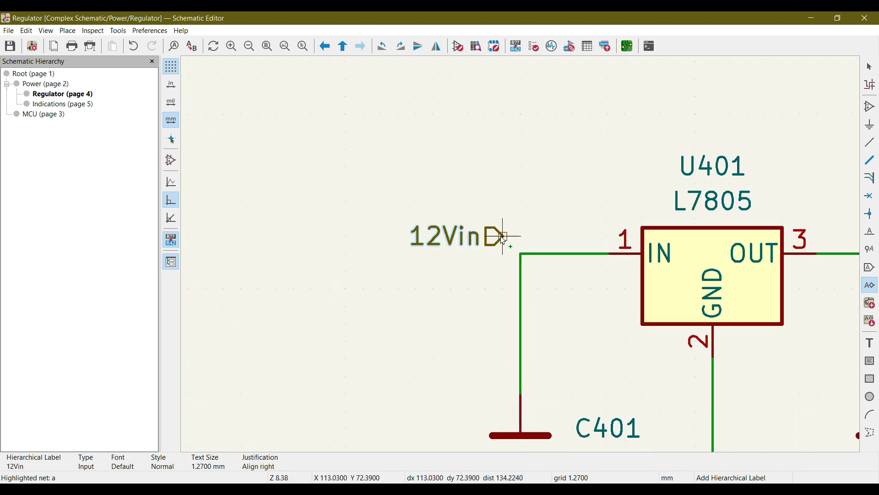
left_click(519, 256)
scroll(503, 295, "down", 3)
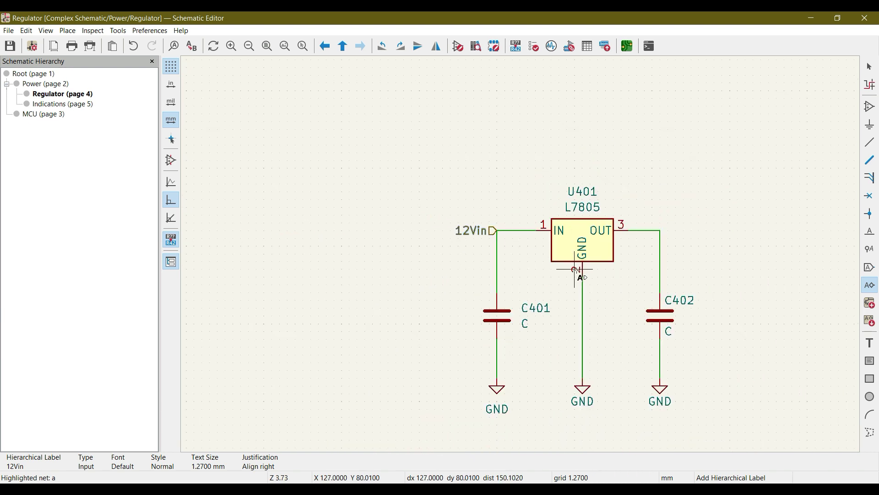
scroll(576, 270, "right", 5)
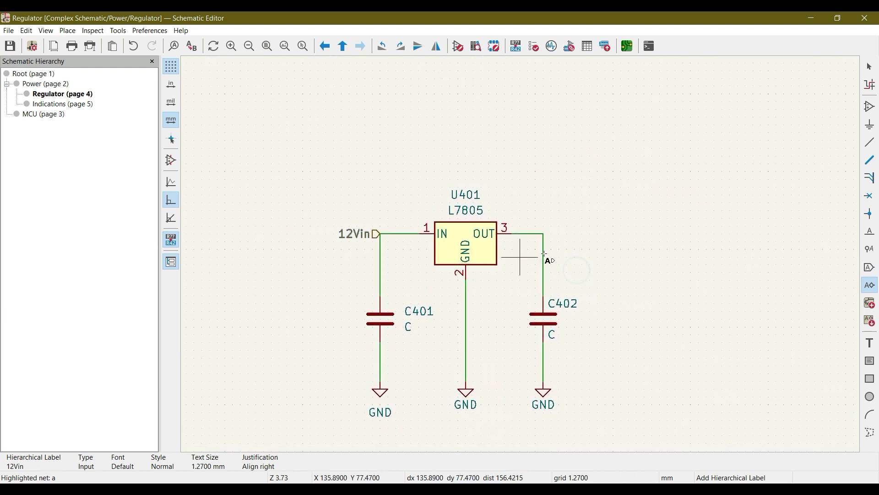
Create a 5Vop hierarchical label with Output shape and place it right of the OUT wire.
left_click(609, 232)
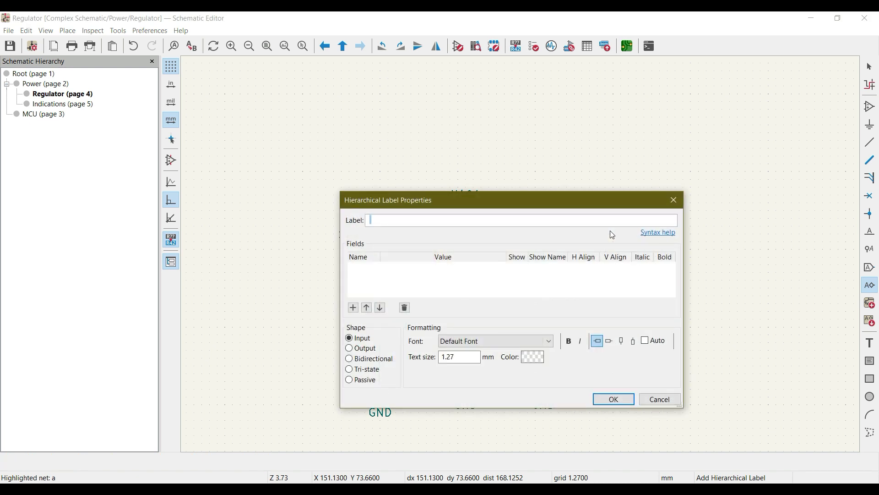
type("5V")
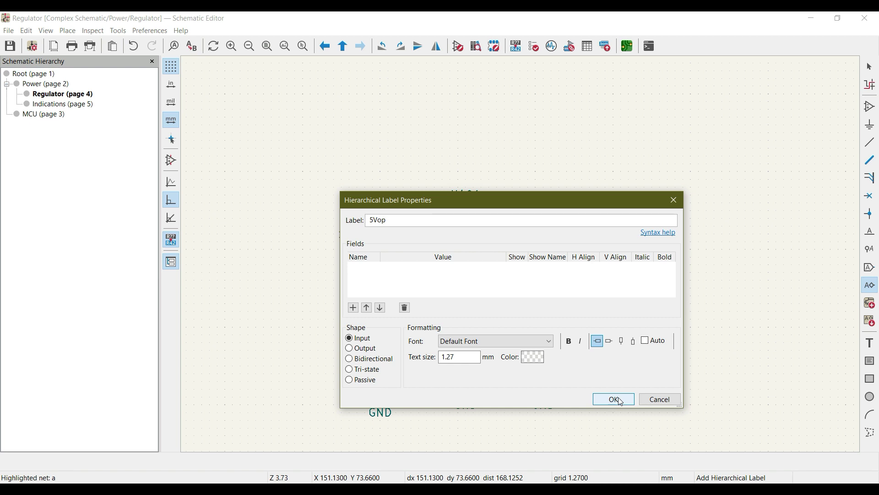
left_click(350, 349)
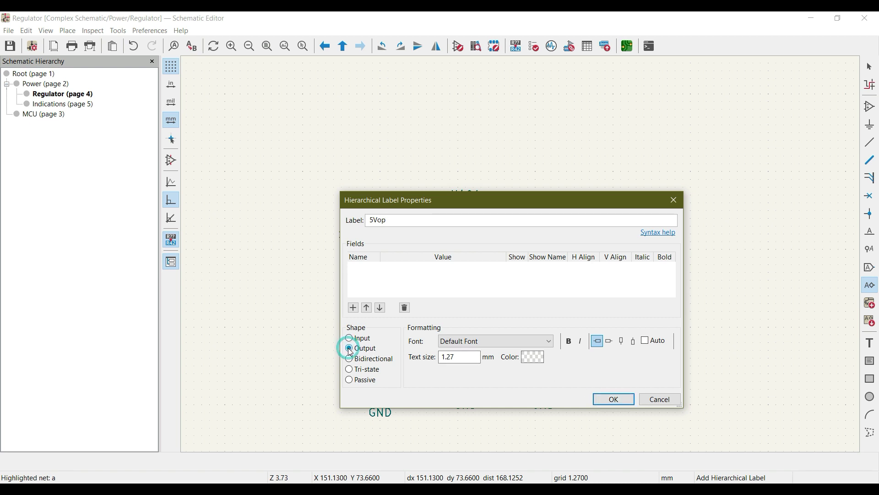
left_click(623, 402)
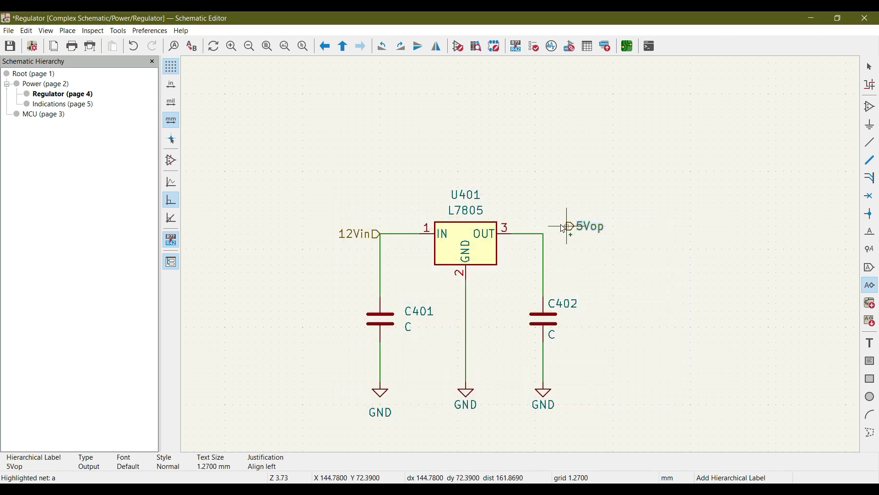
scroll(564, 228, "up", 3)
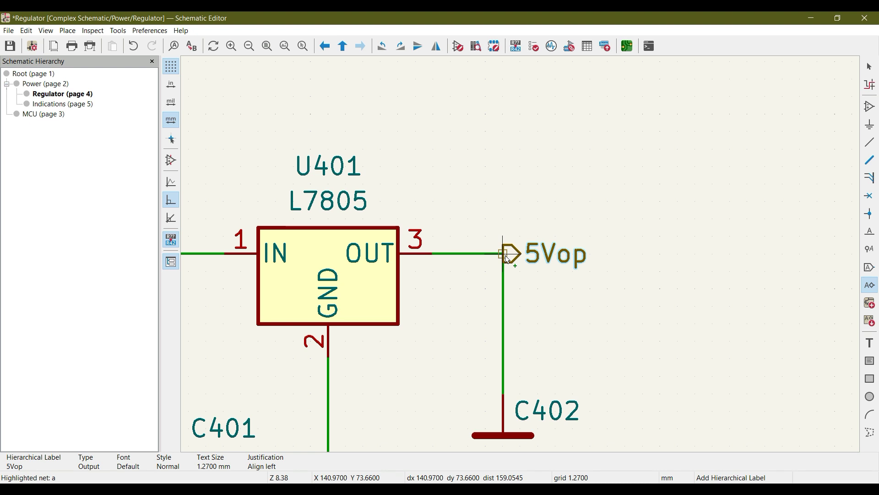
left_click(536, 253)
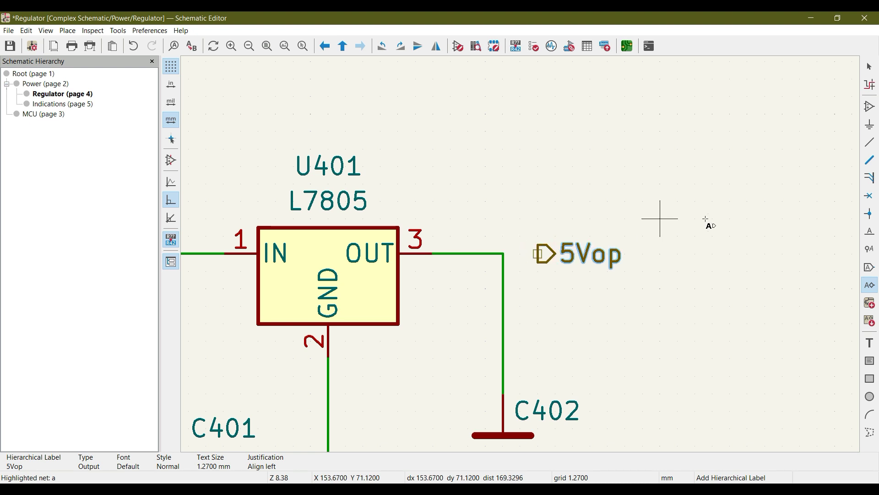
Wire the 5Vop label's pin onto C402's vertical wire and recentre the sheet.
left_click(874, 144)
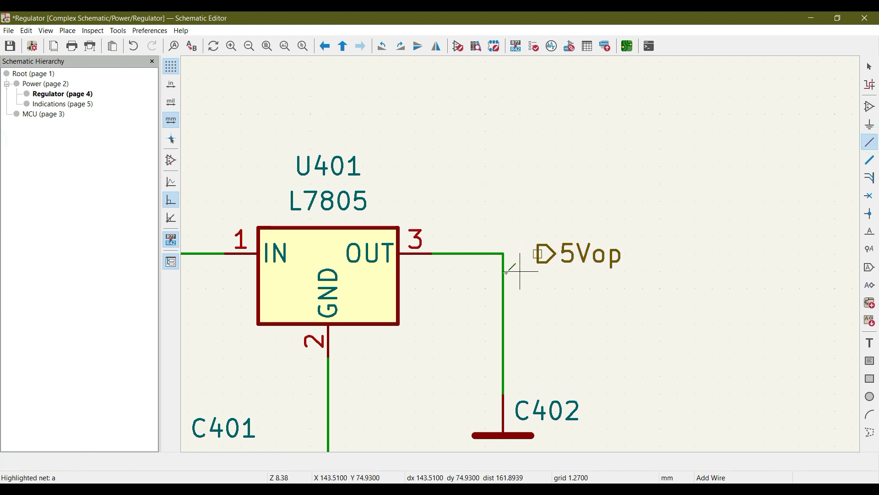
left_click(537, 253)
left_click(502, 253)
scroll(502, 252, "down", 3)
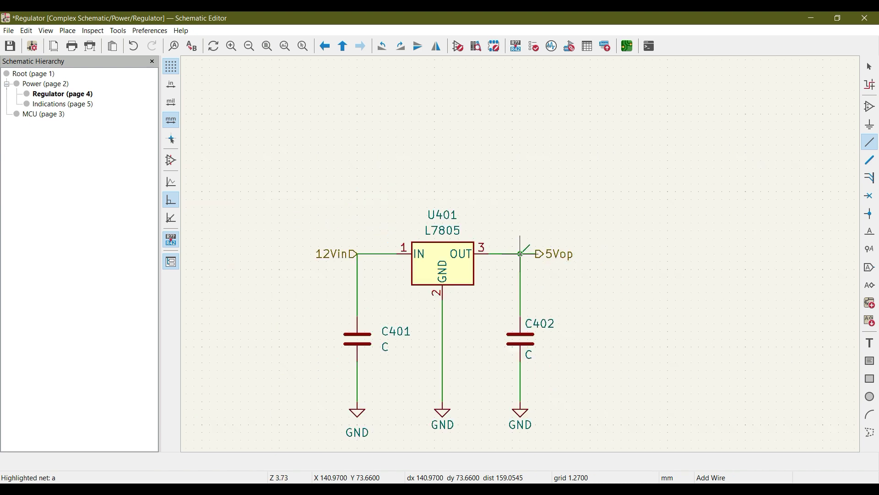
scroll(538, 124, "down", 2, "shift")
key("Escape")
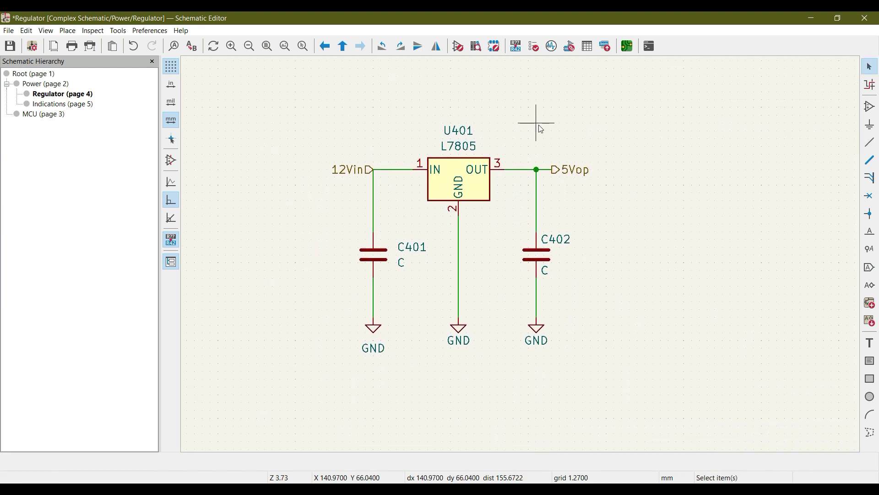
middle_click_drag(501, 237, 492, 289)
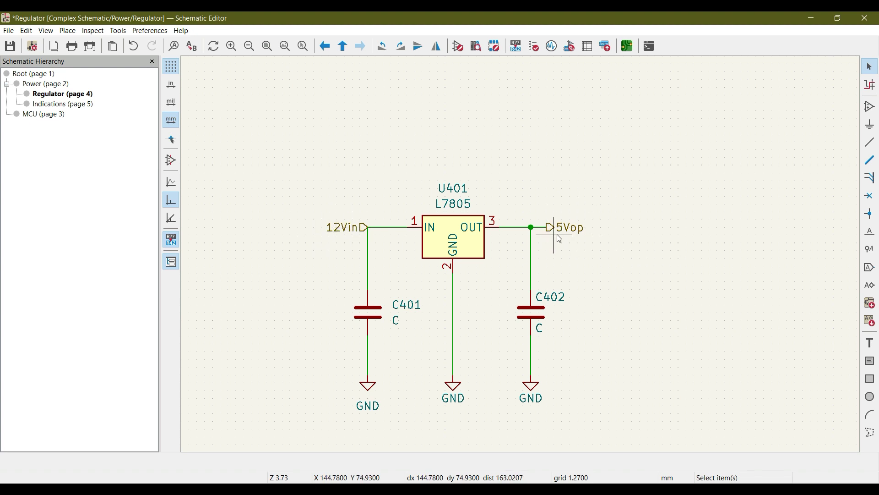
scroll(547, 263, "down", 5)
middle_click_drag(571, 287, 542, 261)
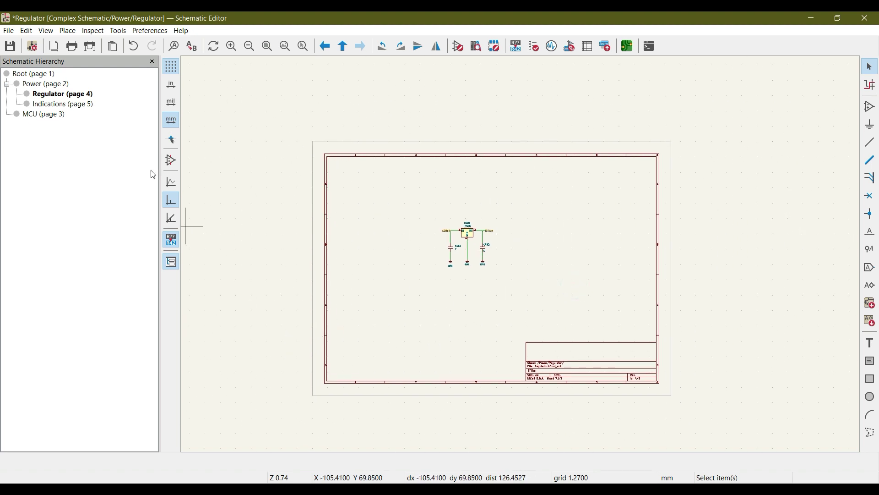
Browse the Power and Regulator sheets, then open the Indications sheet.
left_click(45, 85)
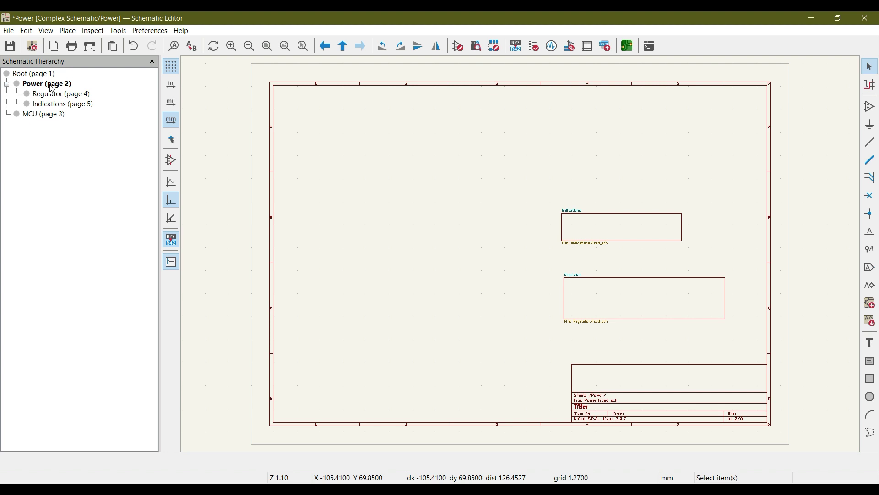
left_click(56, 95)
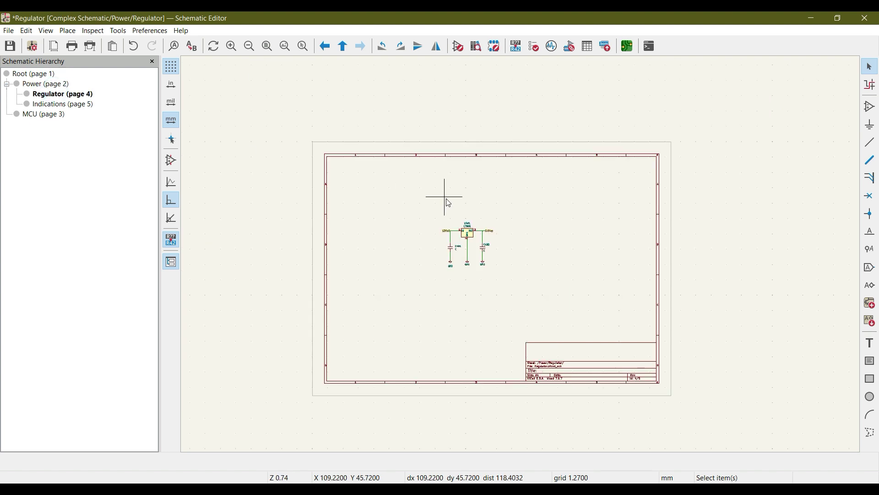
left_click(63, 105)
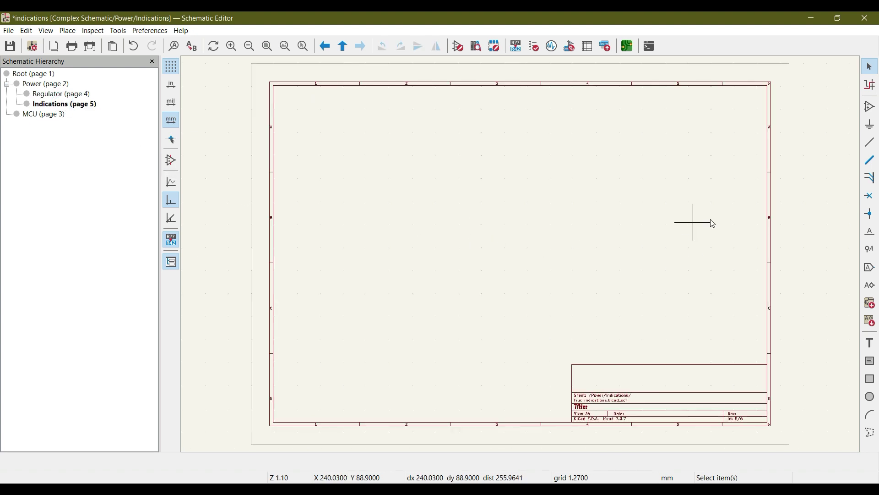
Place two Resistor symbols from the library, R501 and R502 side by side.
left_click(870, 106)
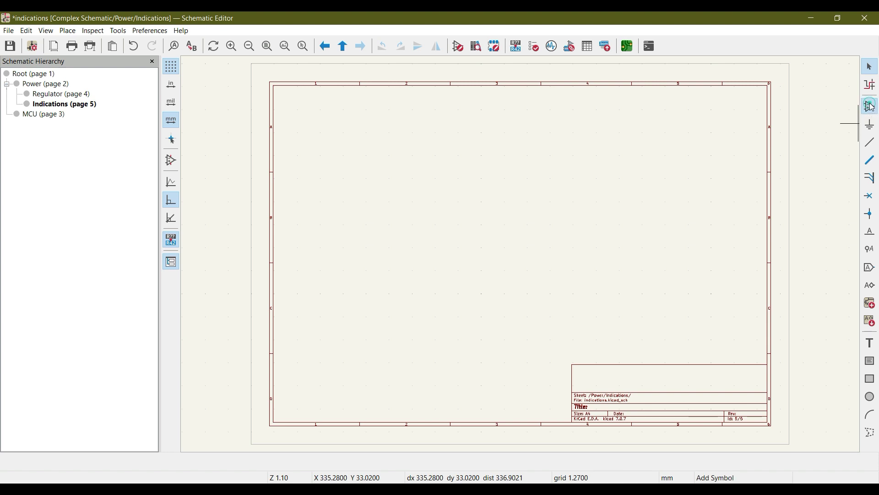
left_click(405, 228)
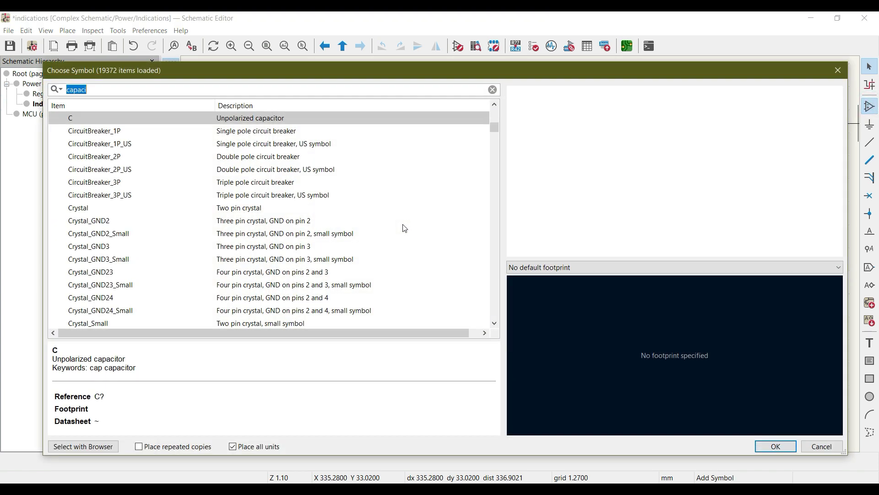
type("res")
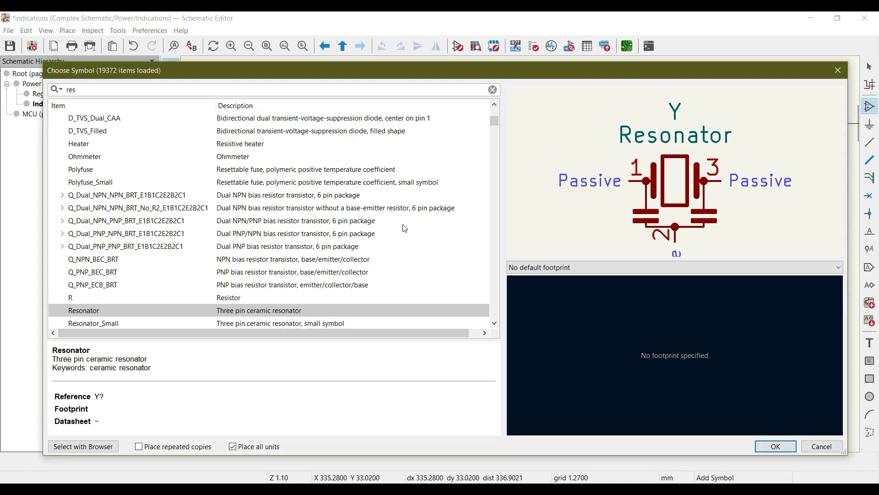
left_click(127, 299)
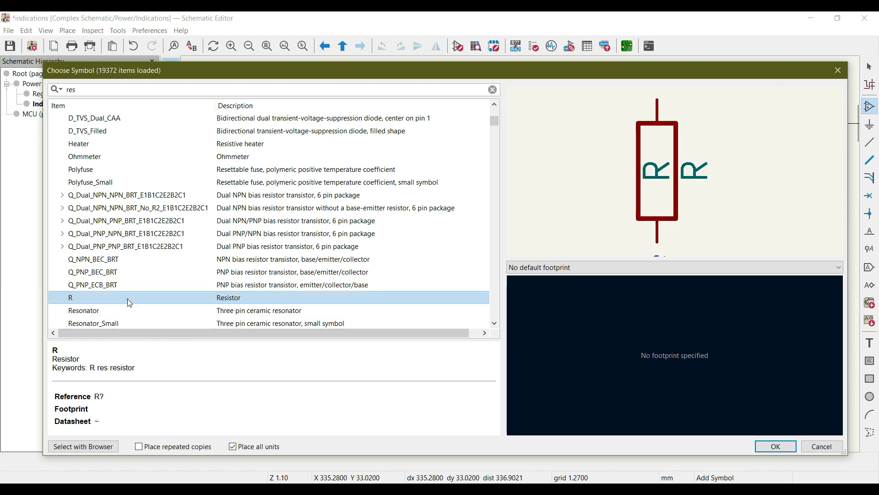
double_click(128, 298)
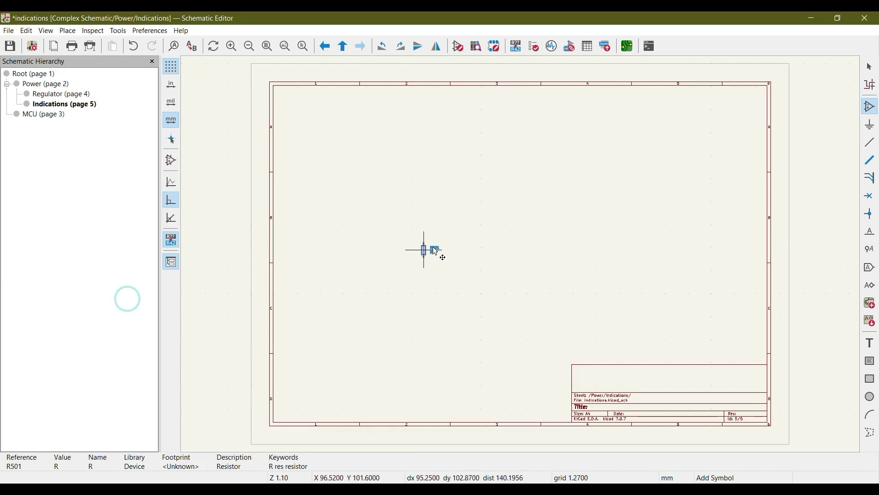
left_click(450, 211)
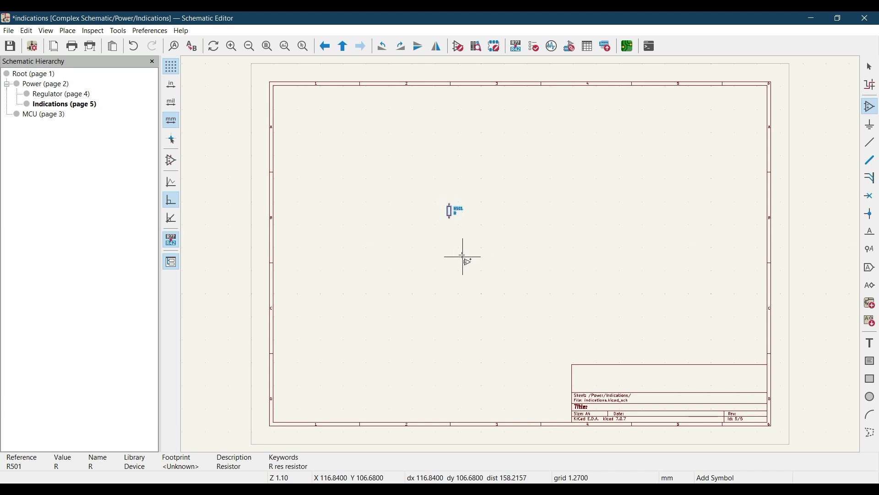
key("Escape")
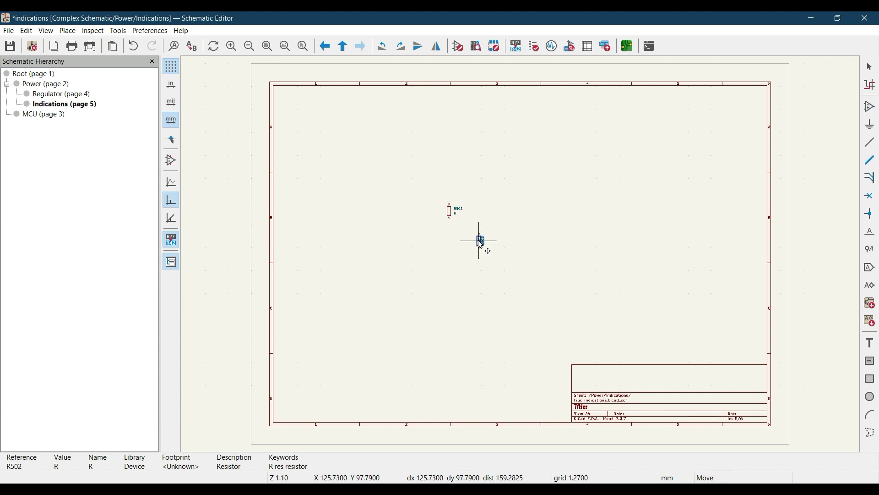
left_click(503, 210)
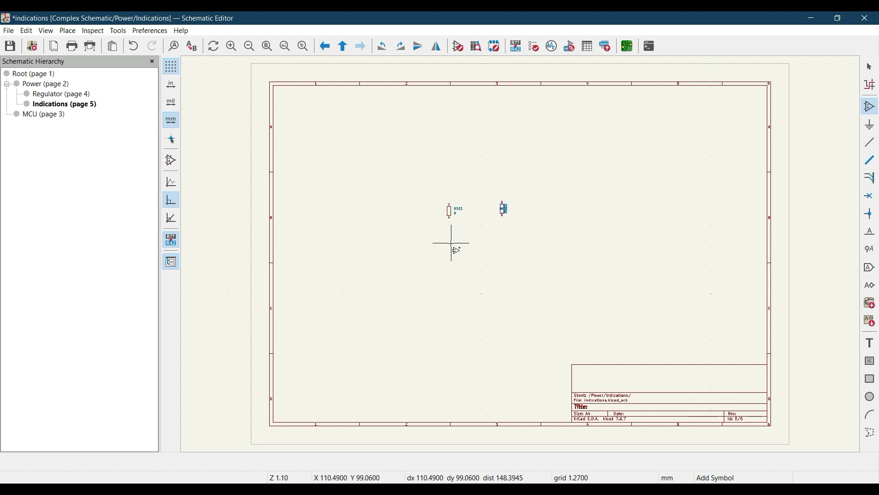
left_click(454, 248)
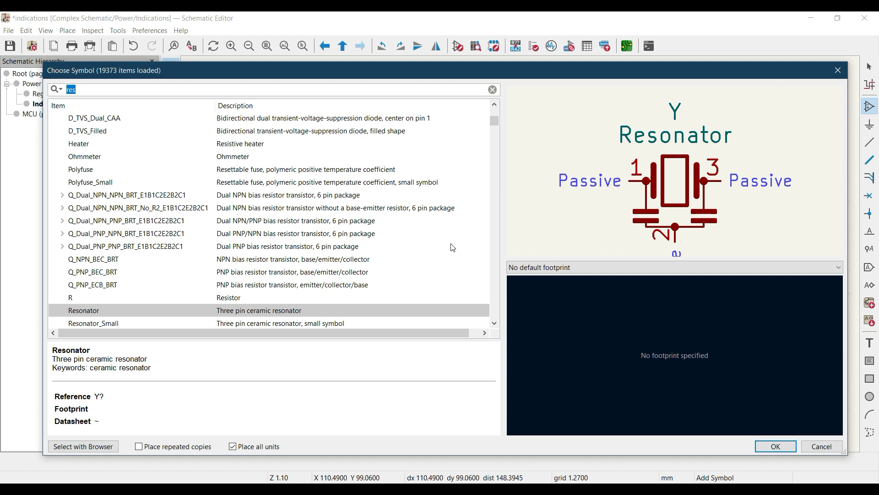
Place a rotated LED D501 below R501 and duplicate it as D502 below R502.
type("led")
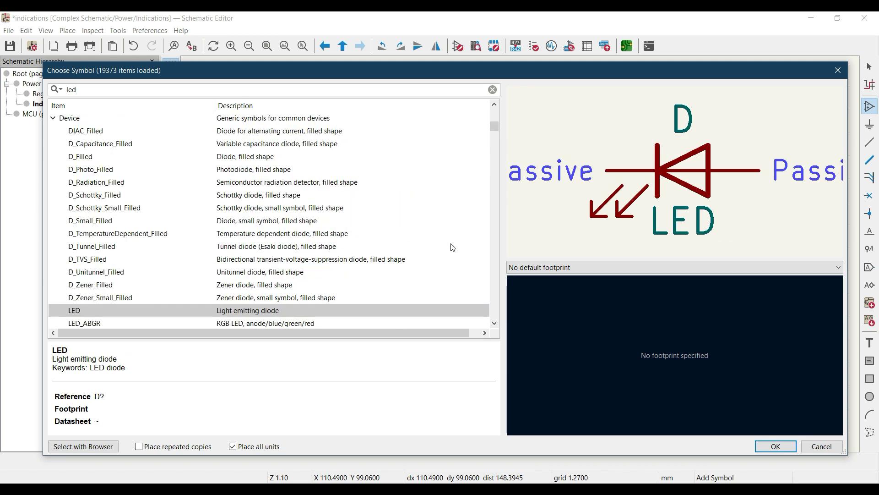
double_click(122, 311)
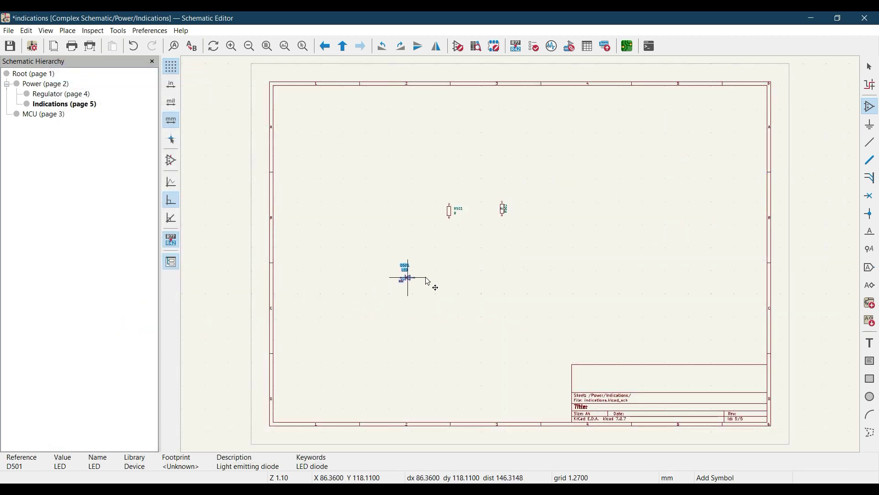
left_click(450, 246)
key("r")
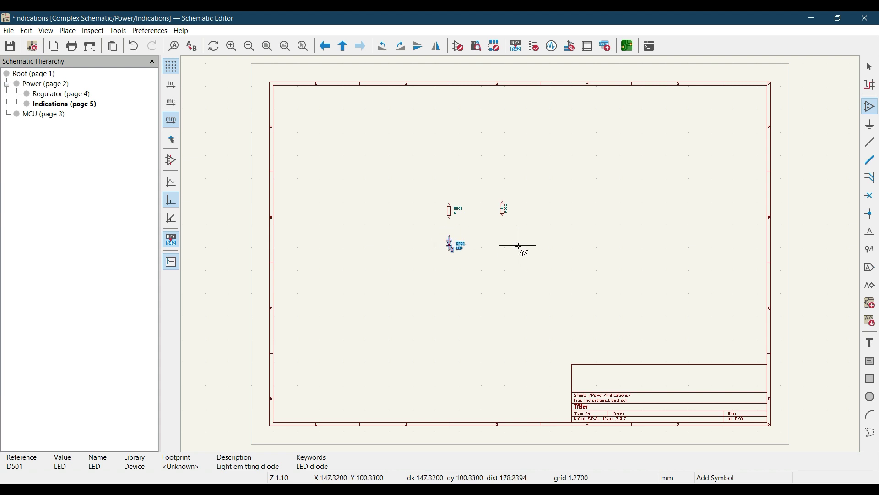
key("ctrl+d")
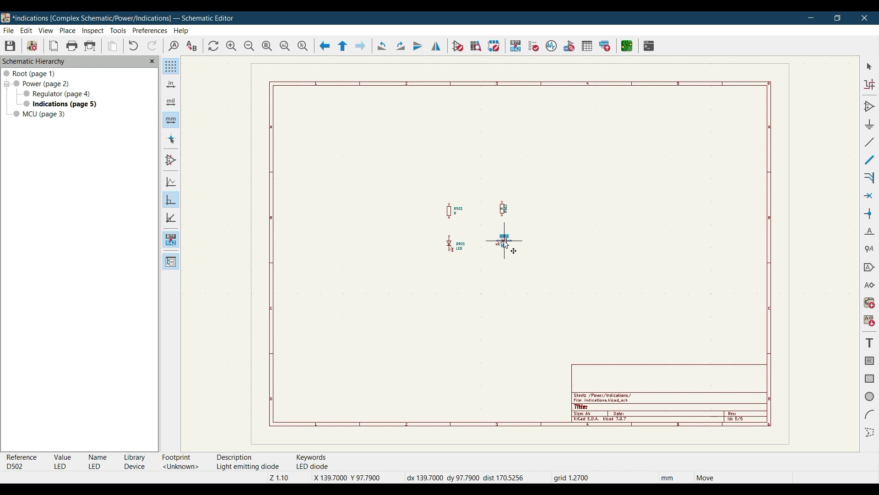
scroll(507, 246, "up", 3)
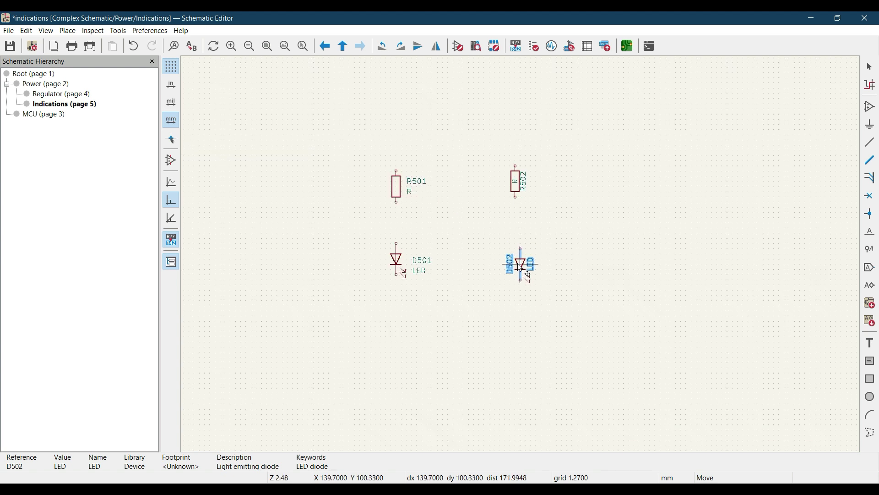
left_click(528, 272)
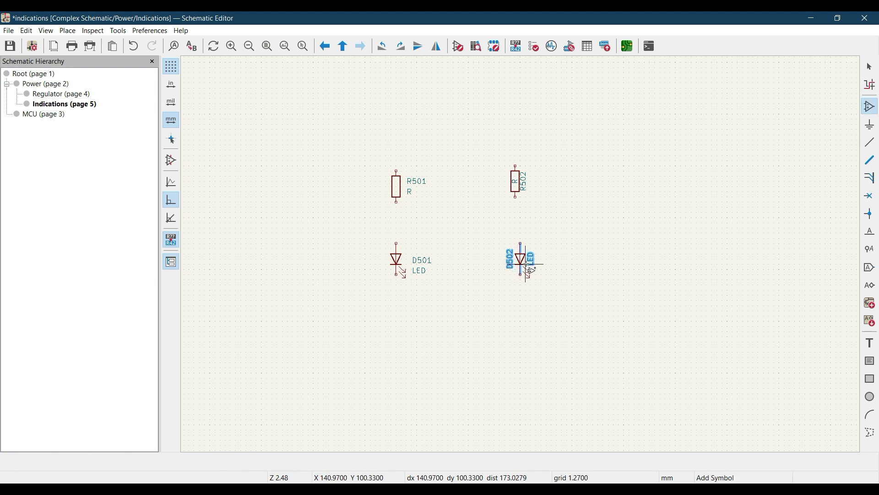
key("Escape")
Wire R502's lower pin to D502 and R501's lower pin to D501, aligning D502 under its wire.
left_click(869, 143)
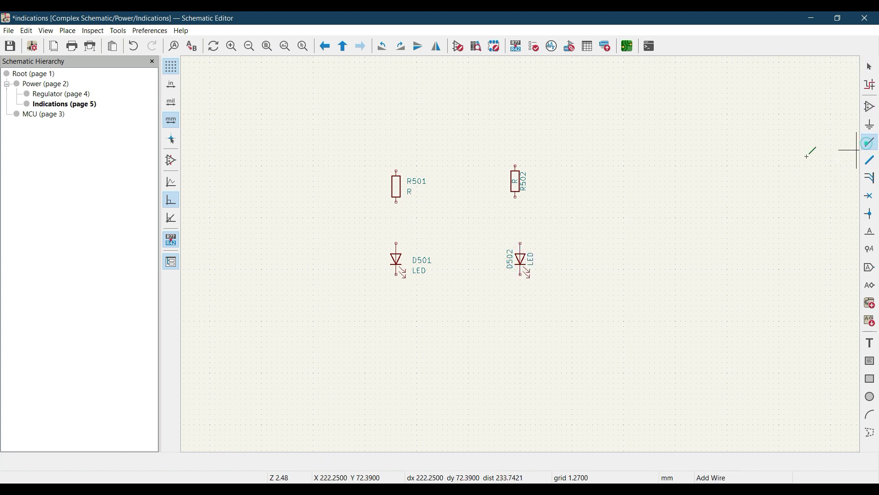
left_click(516, 225)
left_click(520, 243)
key("Escape")
left_click(522, 258)
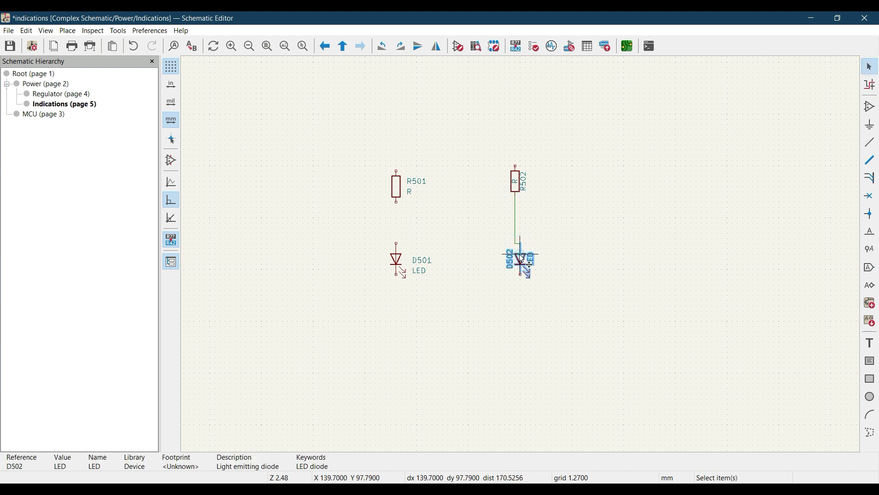
left_click_drag(522, 259, 518, 260)
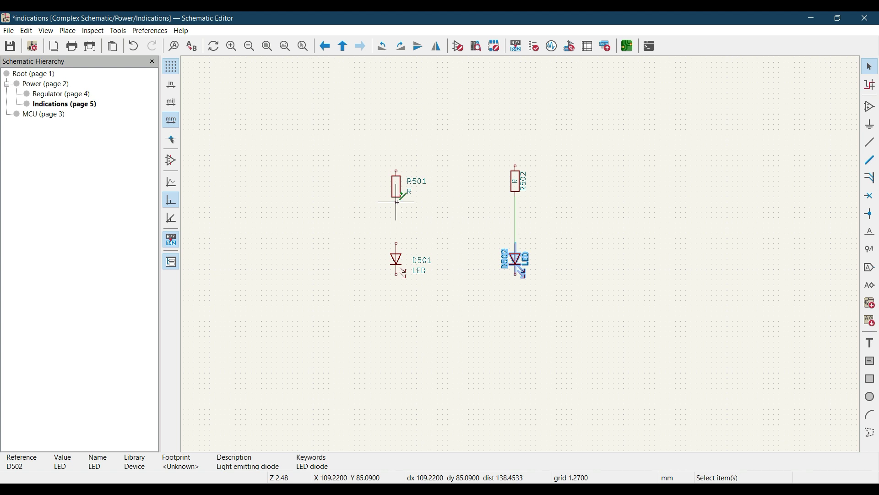
key("w")
left_click(397, 251)
key("Escape")
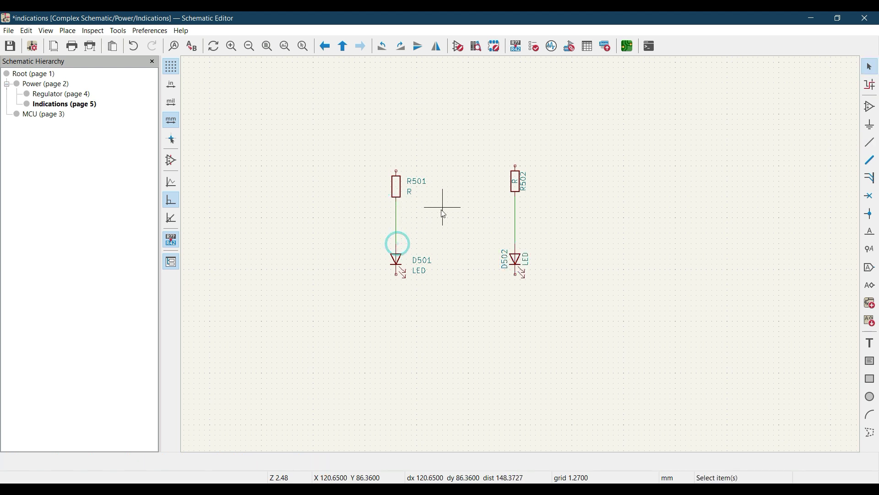
middle_click_drag(447, 202, 477, 196)
left_click(870, 124)
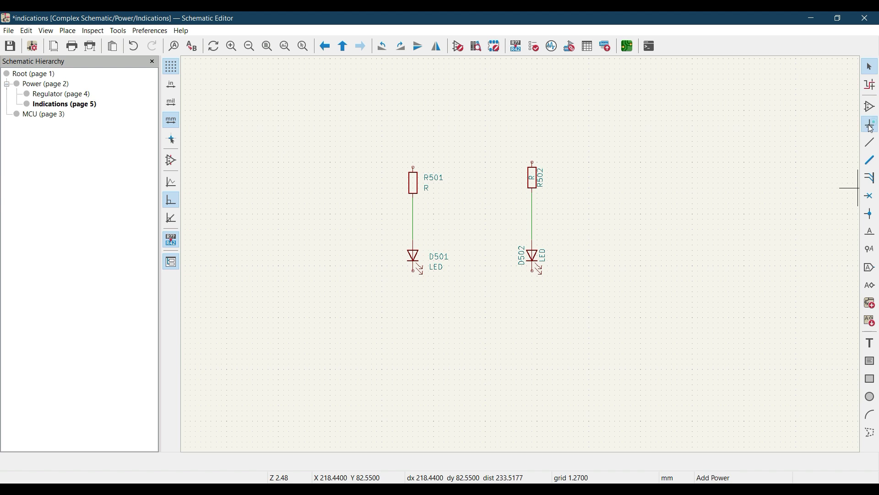
Place a GND power symbol below D501 and another below D502.
left_click(434, 308)
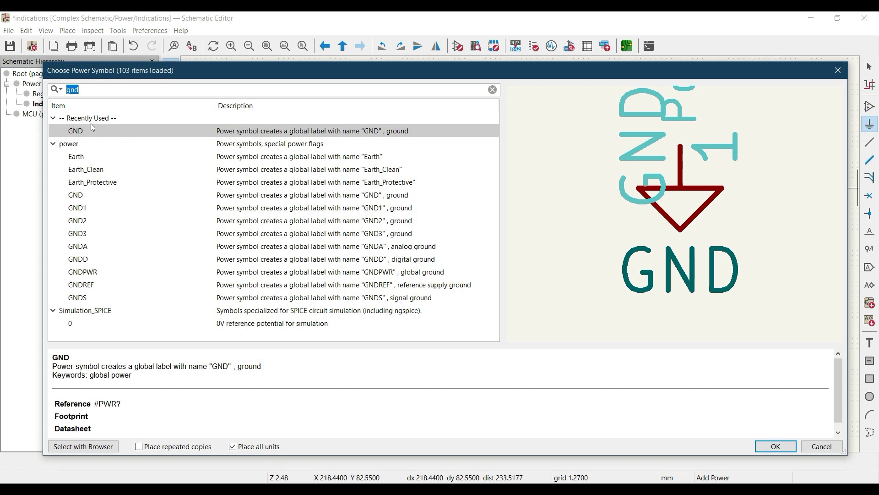
double_click(92, 129)
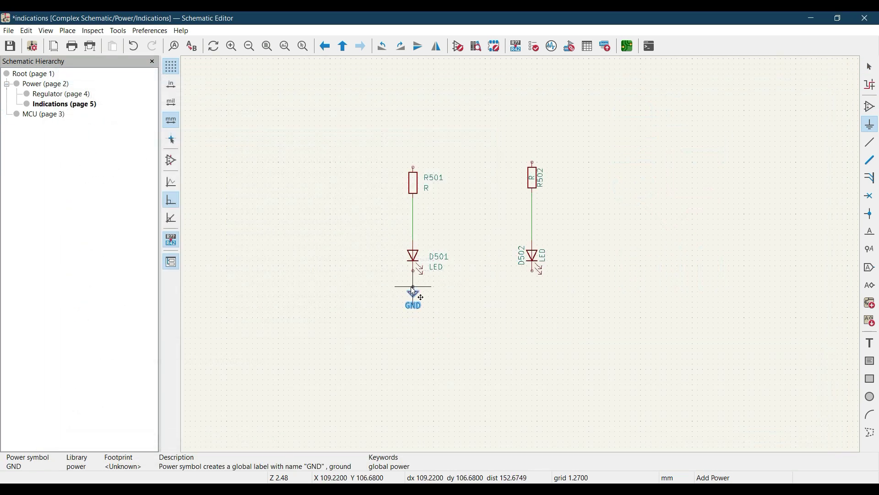
left_click(413, 291)
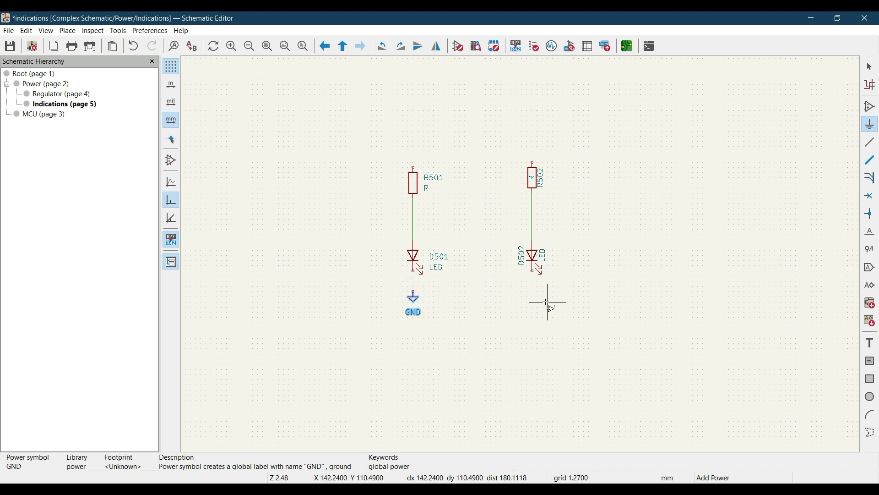
left_click(533, 297)
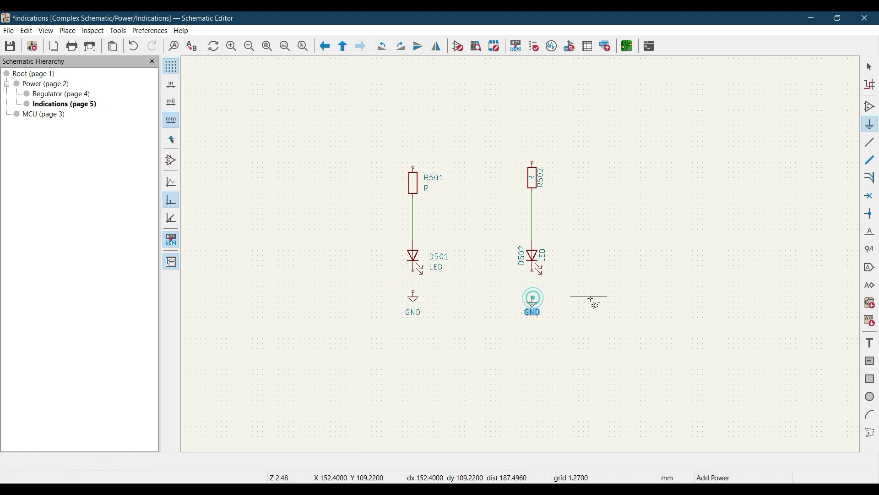
Wire D501's lower pin down to its GND symbol.
left_click(870, 143)
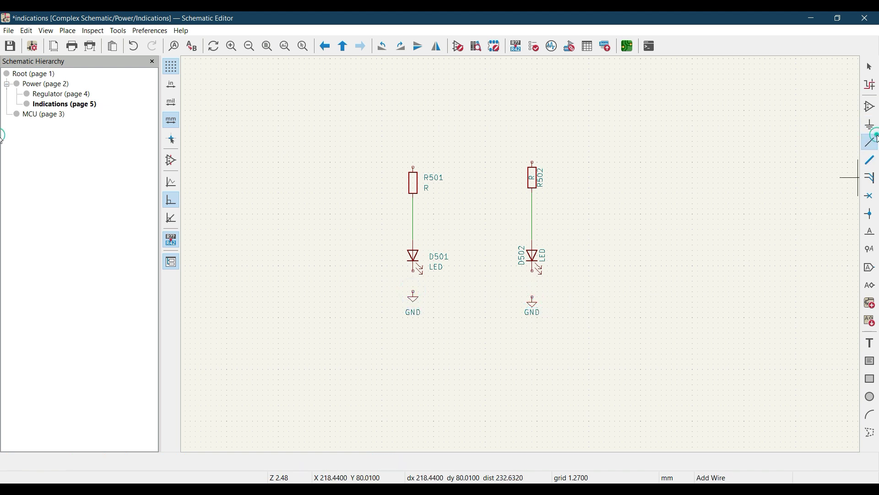
left_click(413, 271)
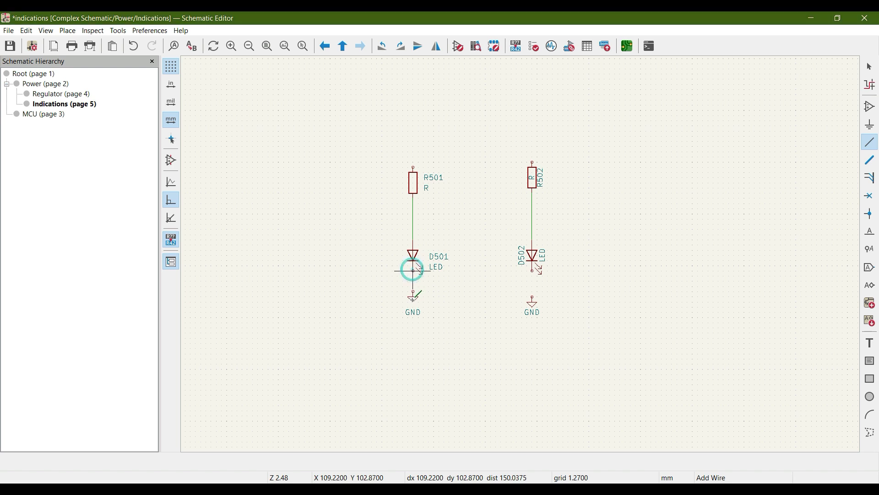
scroll(416, 272, "up", 5)
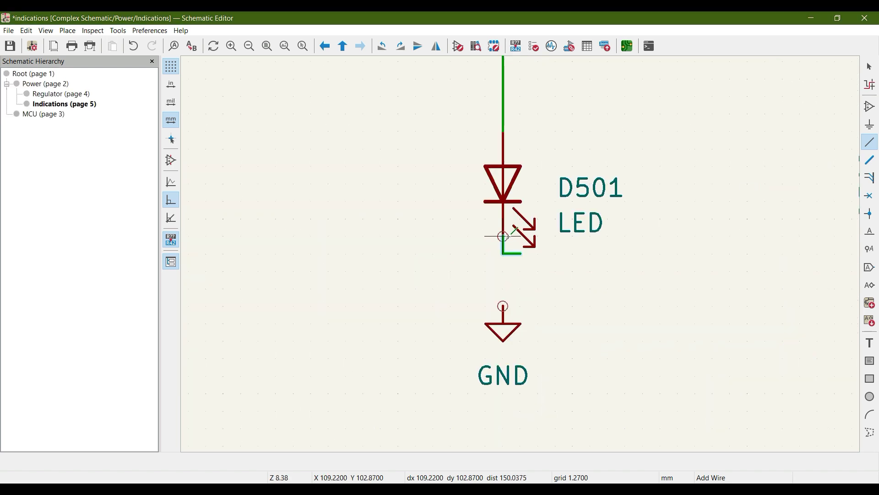
key("Escape")
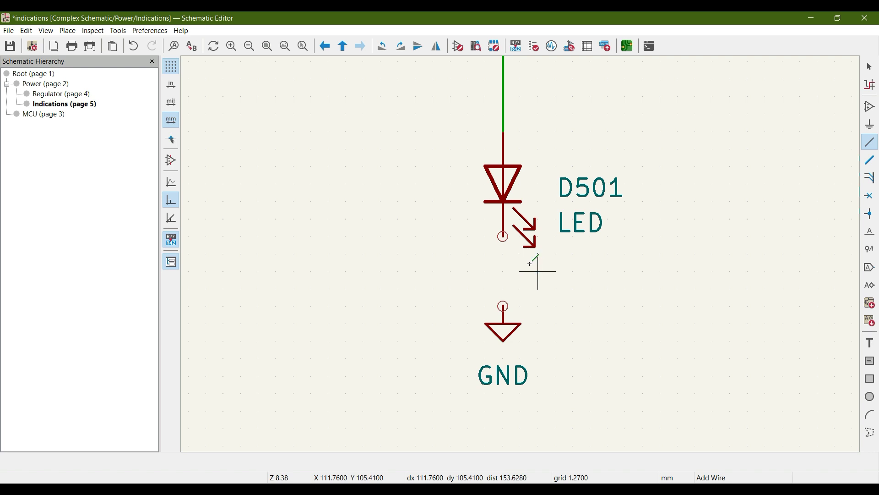
left_click(503, 237)
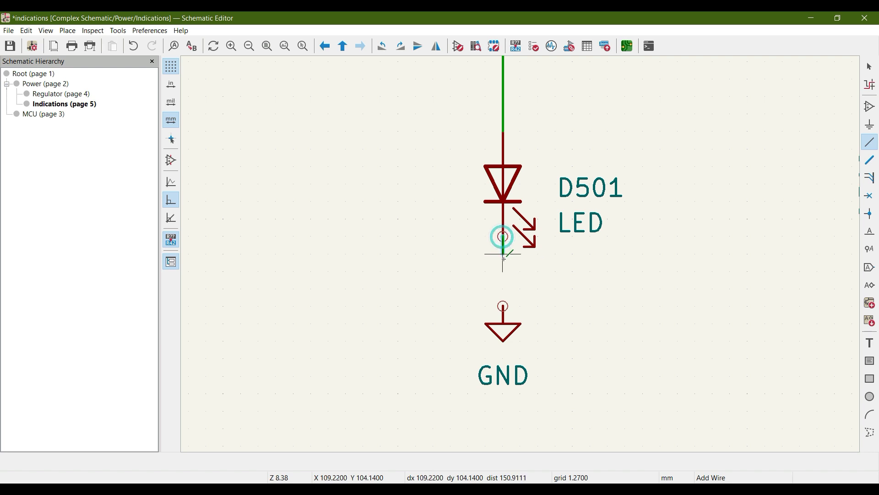
left_click(503, 305)
Wire D502's lower pin down to its GND symbol and recentre both branches.
middle_click_drag(613, 305, 422, 324)
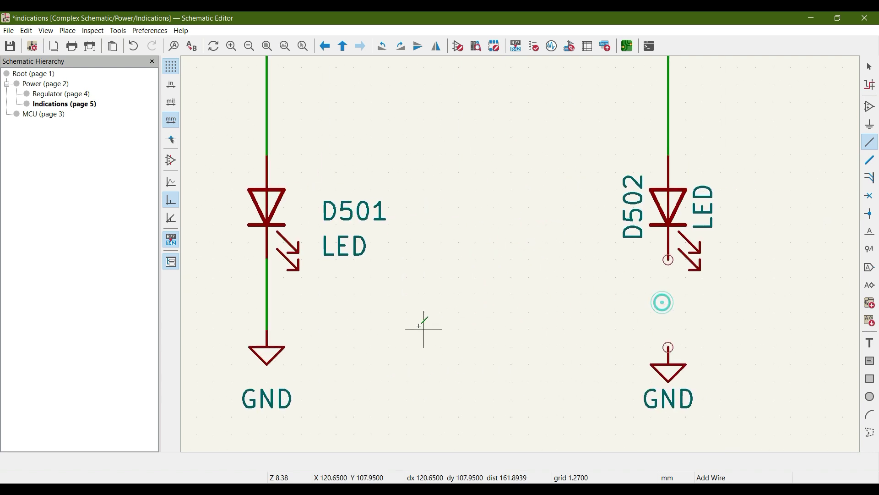
left_click(660, 260)
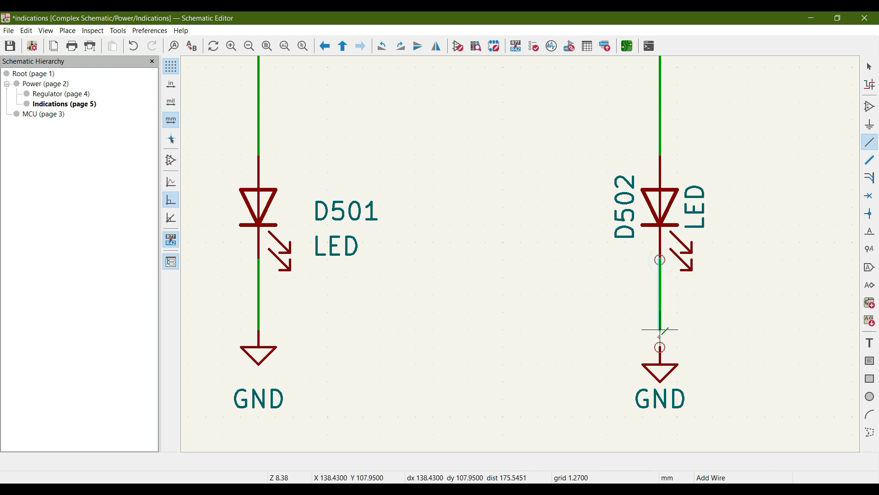
left_click(660, 346)
scroll(477, 192, "down", 5)
middle_click_drag(469, 154, 496, 252)
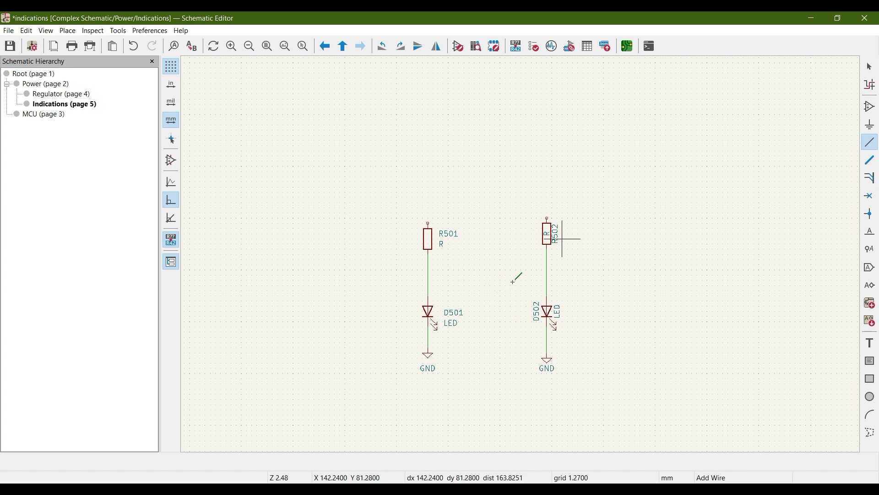
key("Escape")
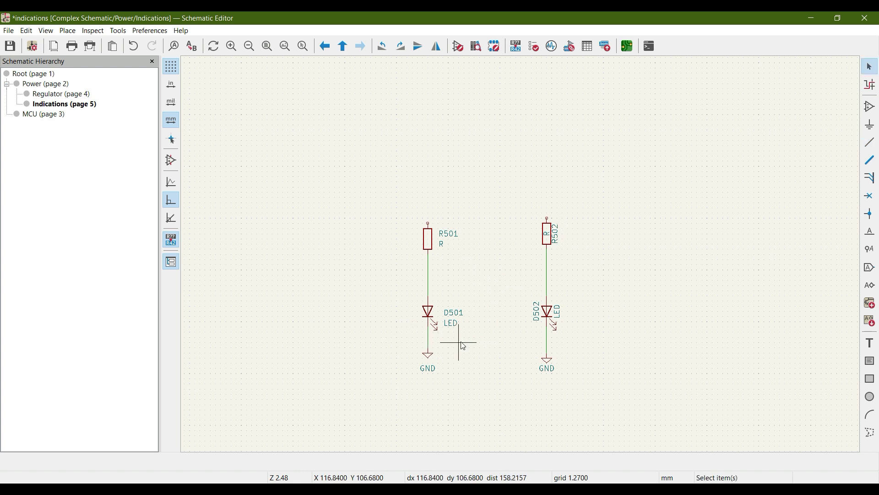
middle_click_drag(493, 321, 506, 304)
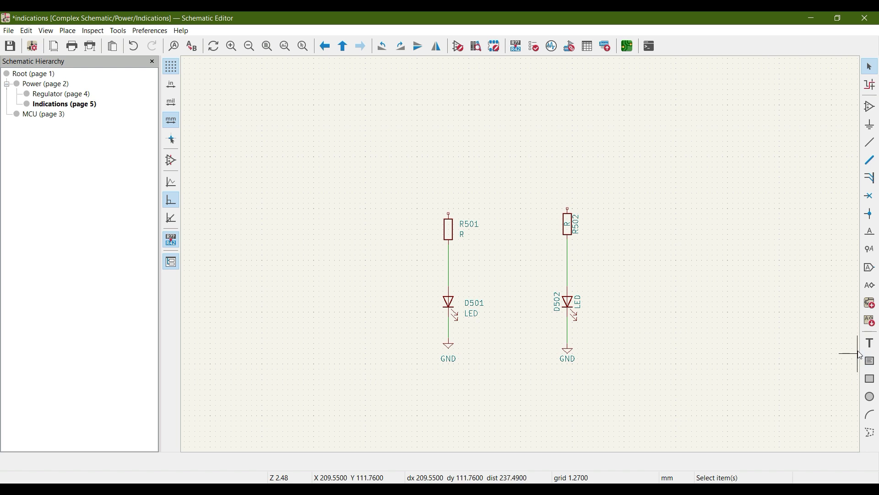
Place a 5Vind hierarchical label above R501.
left_click(870, 282)
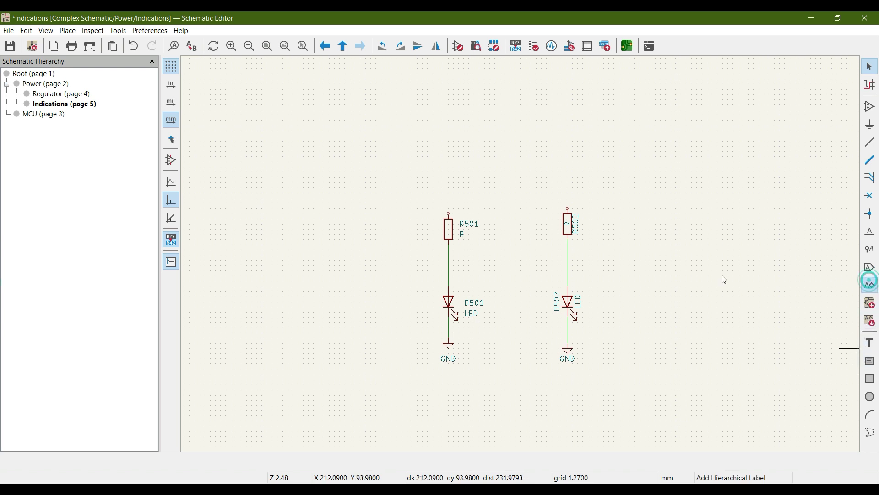
left_click(459, 183)
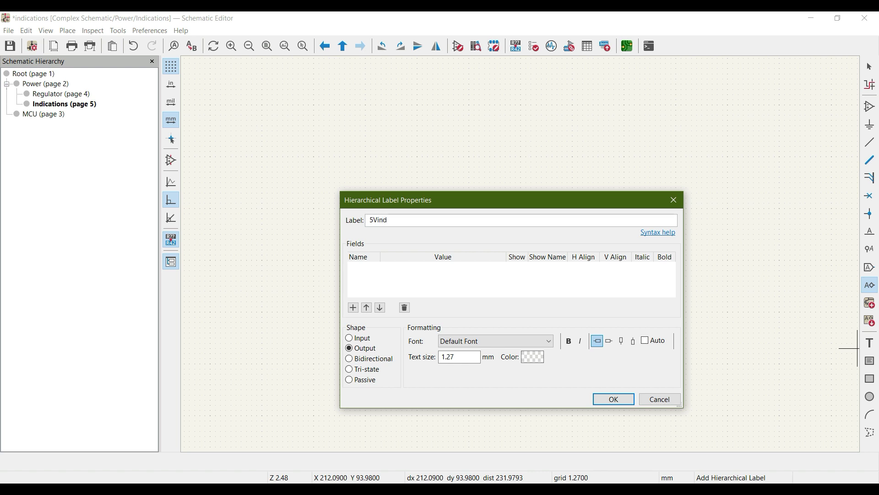
left_click(615, 399)
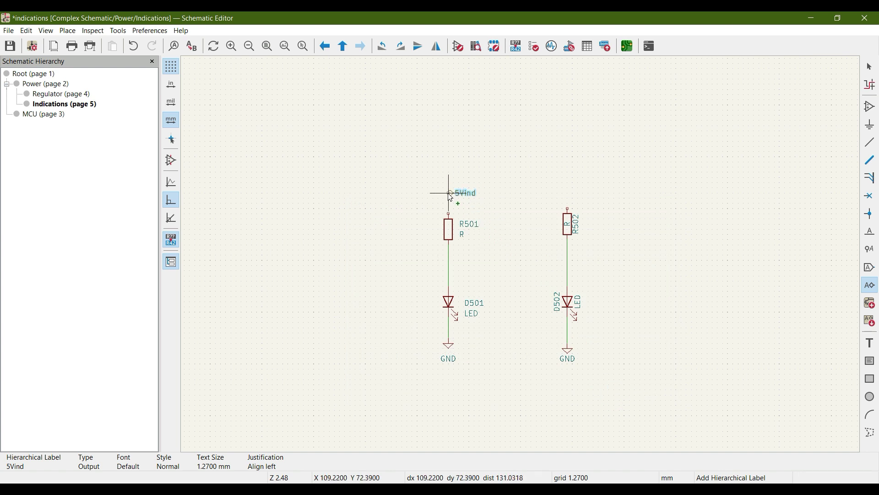
left_click(451, 196)
key("Escape")
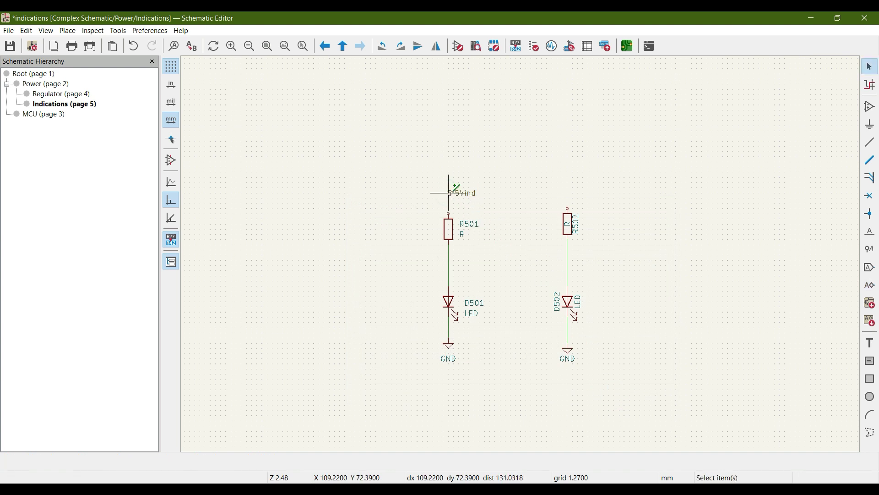
Change the 5Vind label to Input shape and rotate it to point upward.
left_click(457, 200)
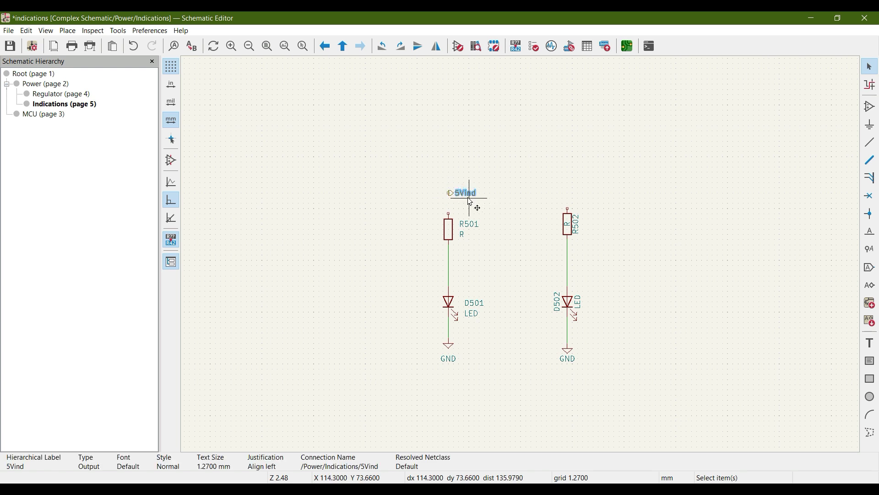
double_click(468, 198)
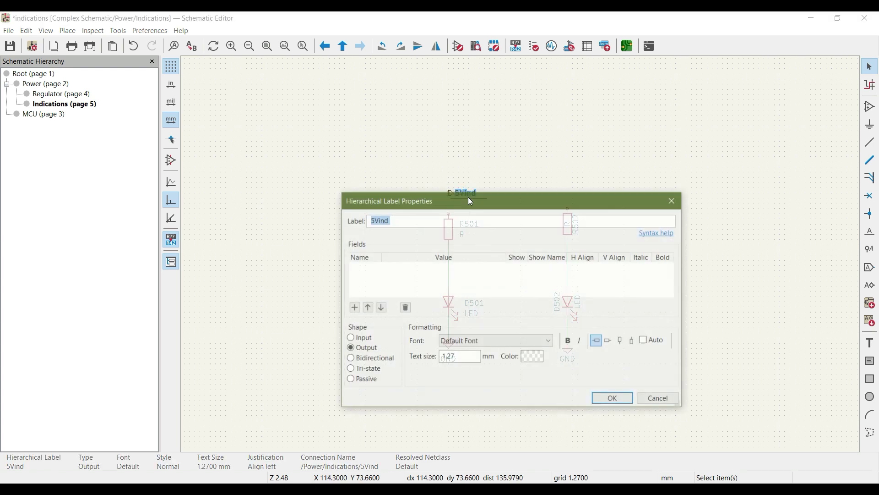
left_click(352, 340)
left_click(613, 398)
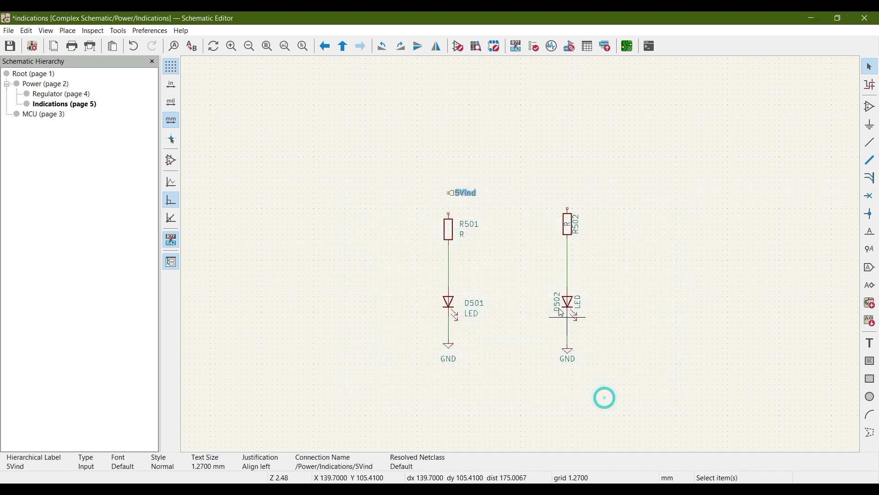
key("r")
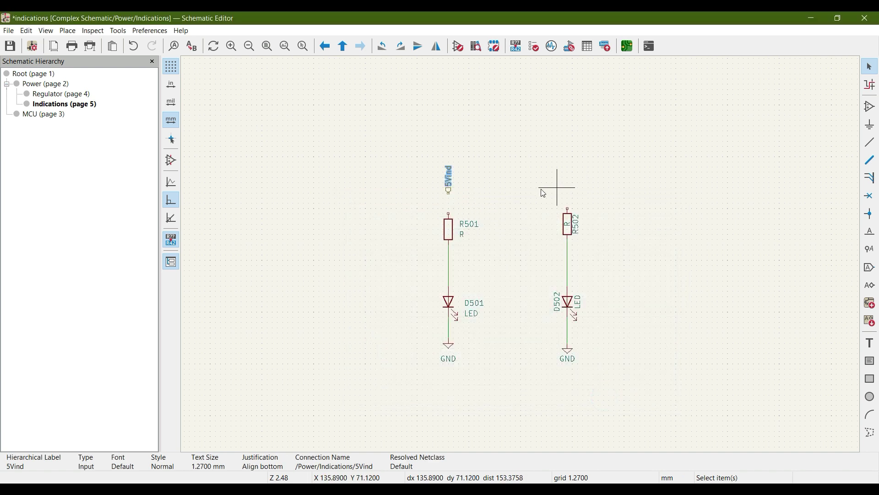
Wire the 5Vind label down to R501's top pin.
key("w")
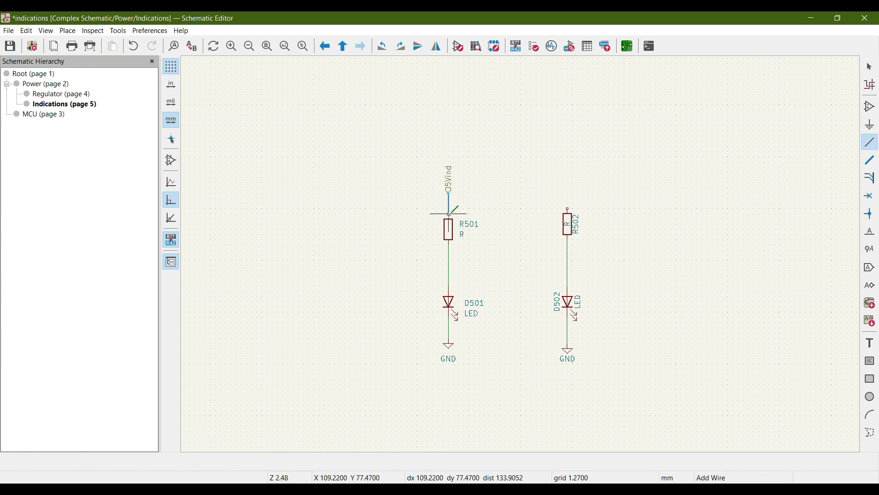
left_click(449, 213)
key("Escape")
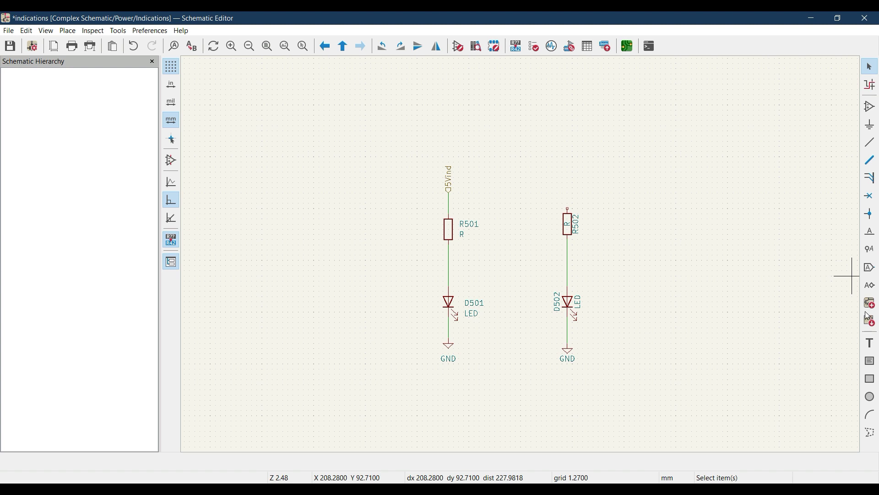
left_click(870, 286)
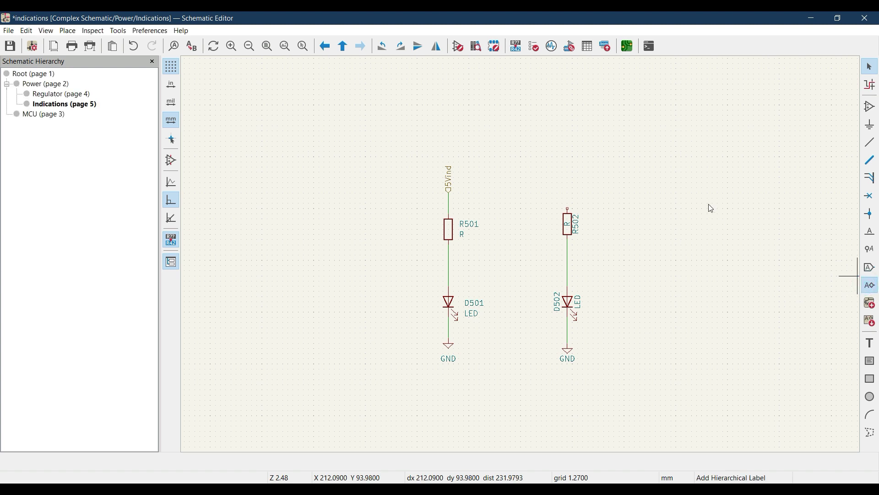
left_click(639, 182)
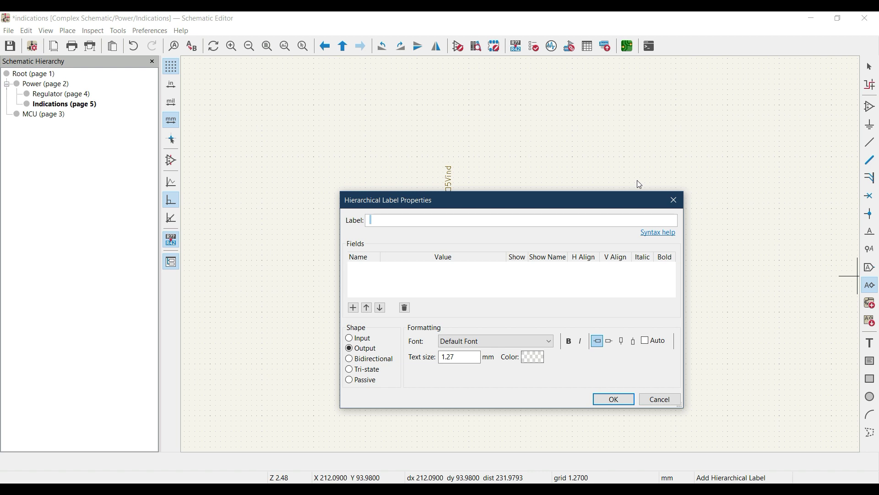
Discard the hierarchical label and place an input global label McuLed above R502.
type("M")
left_click(674, 203)
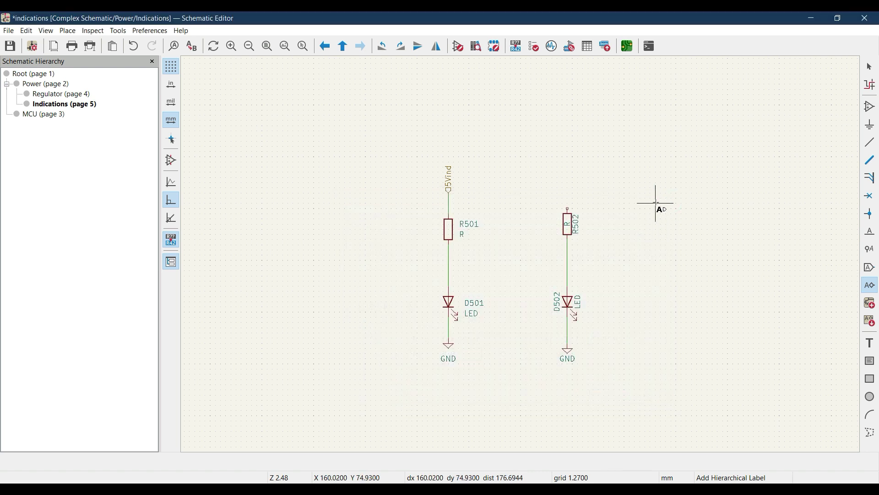
left_click(871, 267)
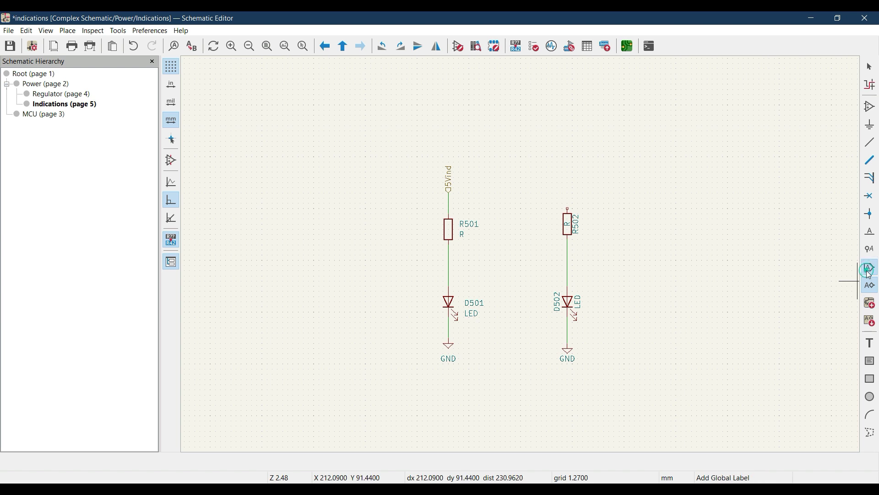
left_click(550, 163)
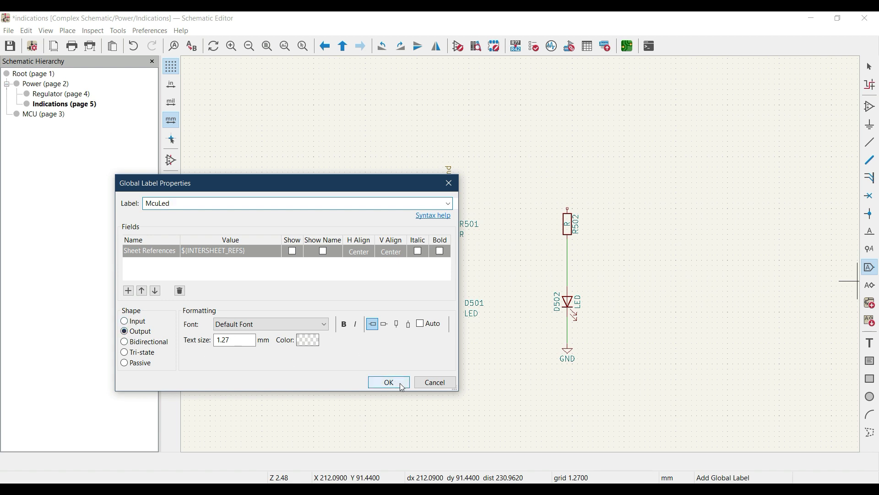
left_click(125, 321)
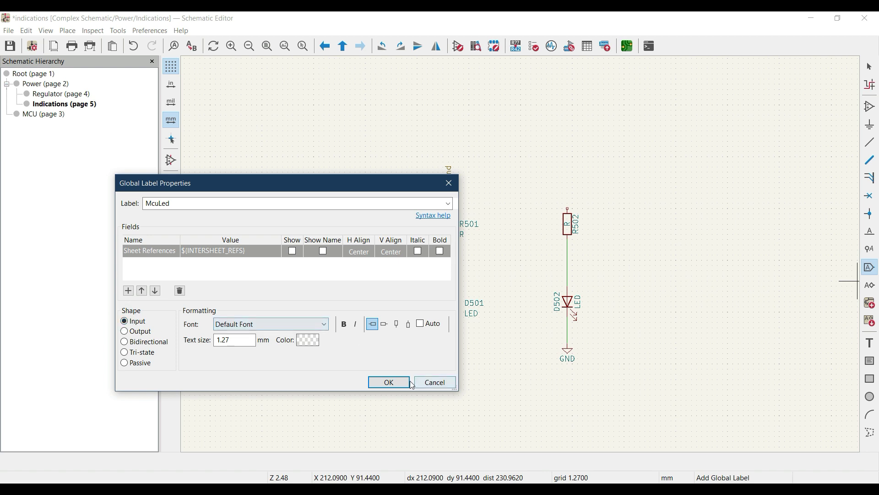
left_click(390, 382)
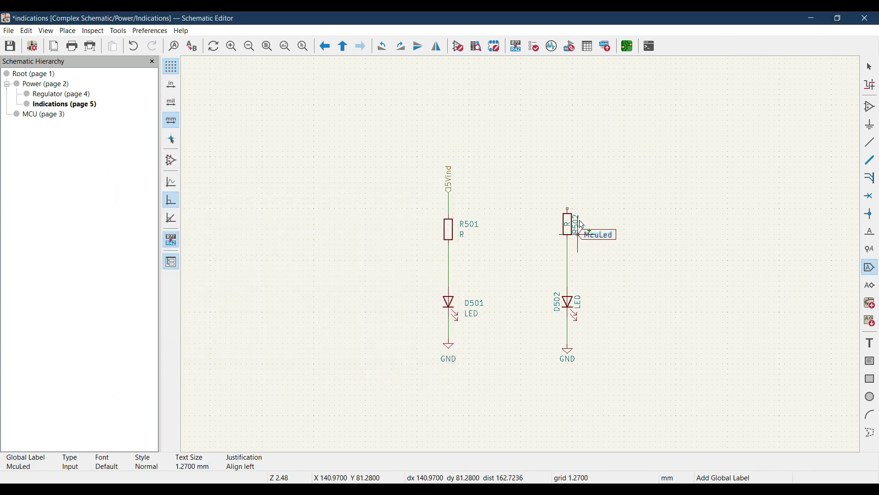
left_click(569, 185)
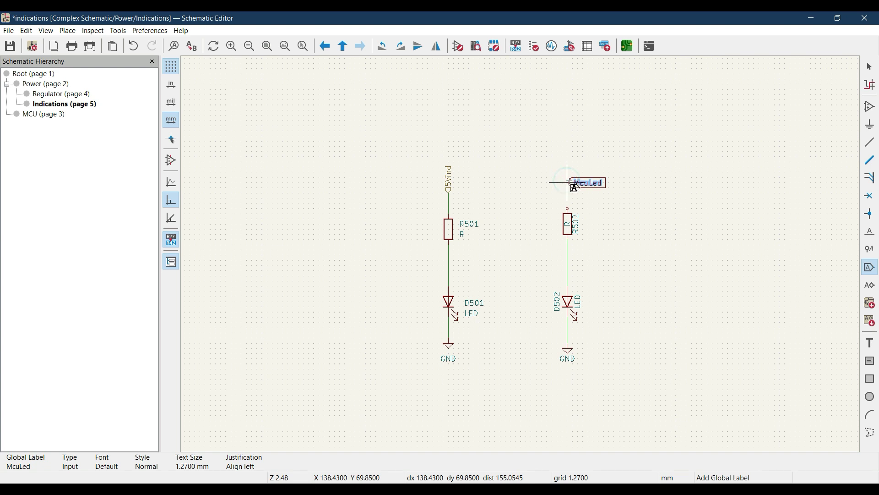
key("Escape")
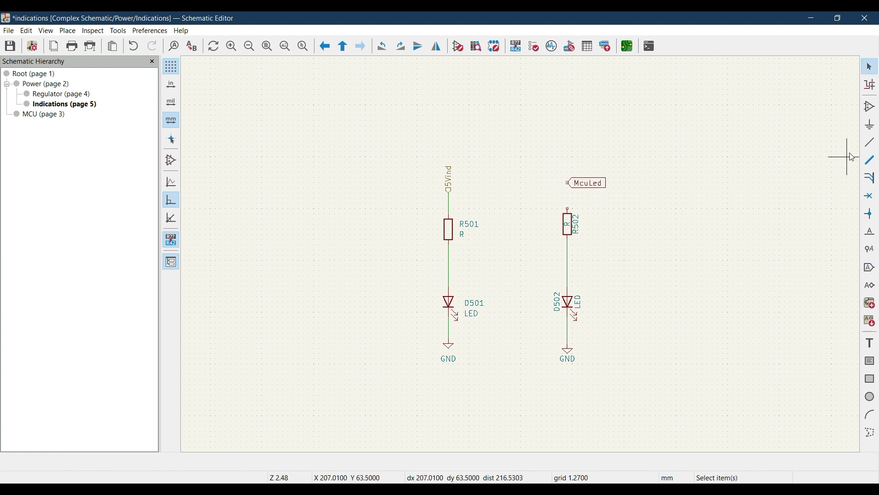
Wire the McuLed label down to R502's top pin and recentre the branches.
left_click(870, 142)
left_click(567, 183)
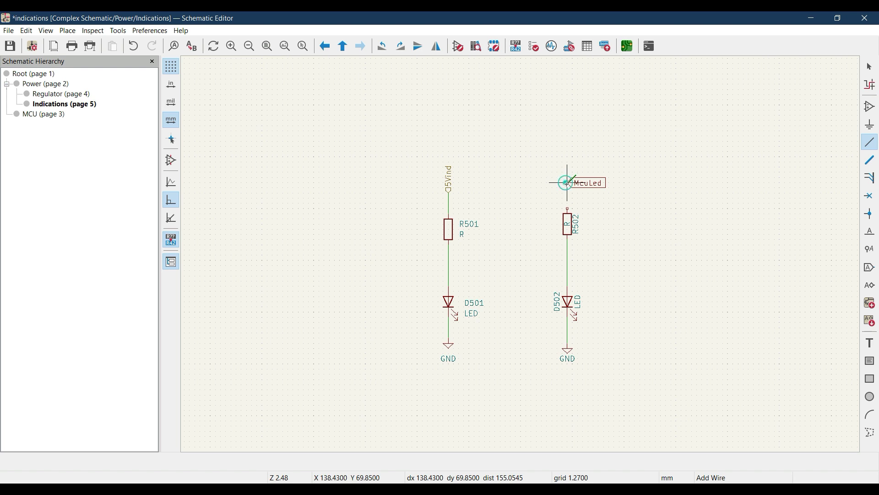
left_click(568, 209)
scroll(567, 209, "down", 3)
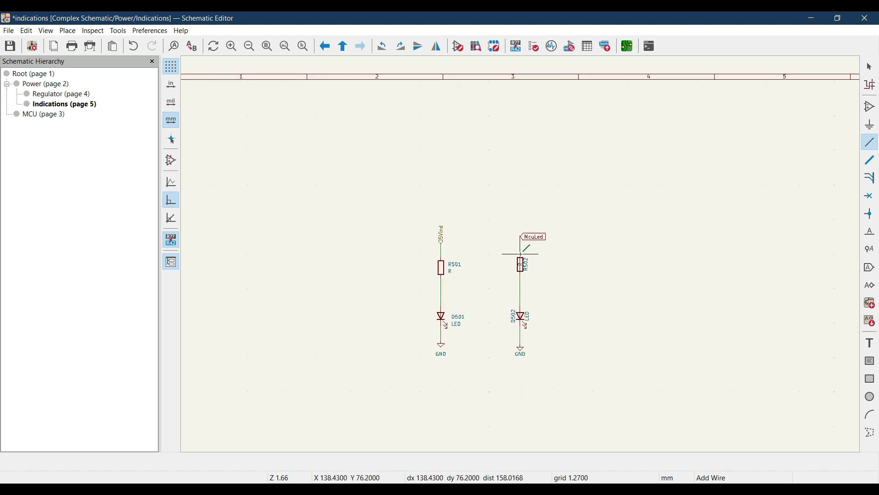
key("Escape")
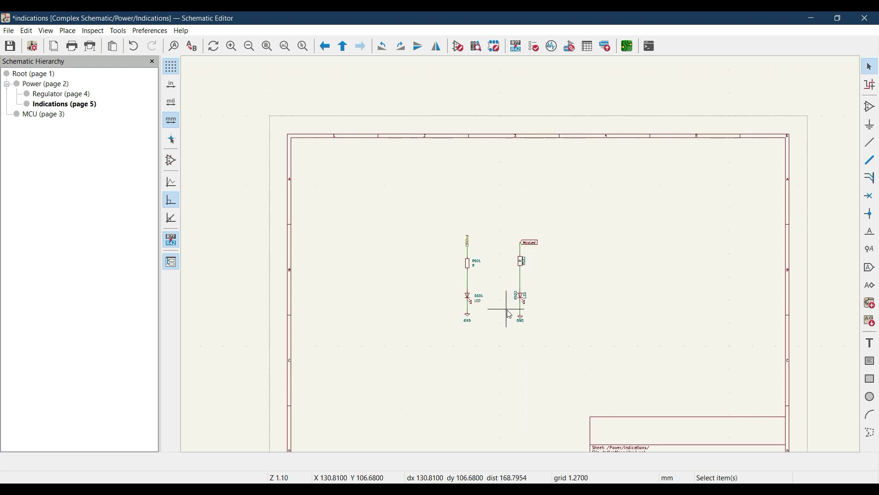
scroll(522, 252, "up", 2)
middle_click_drag(527, 232, 485, 300)
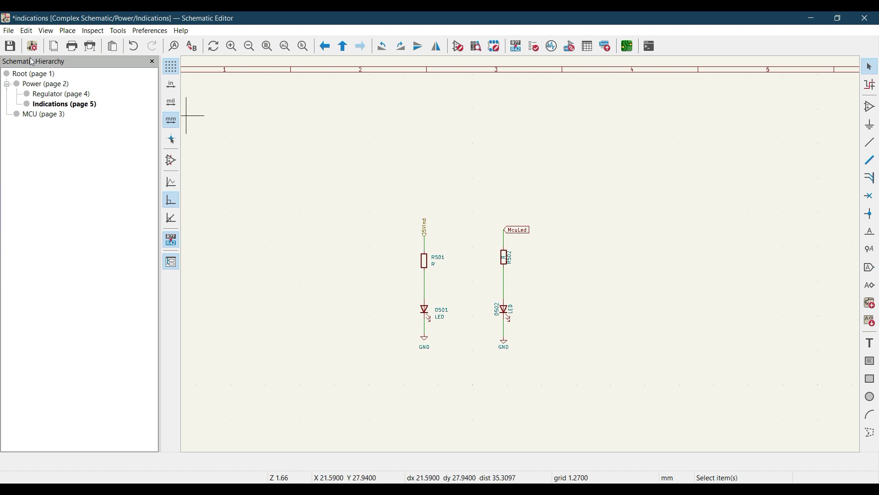
Save the schematic, browse Root, Power, Regulator and Indications, then open MCU (page 3).
left_click(10, 46)
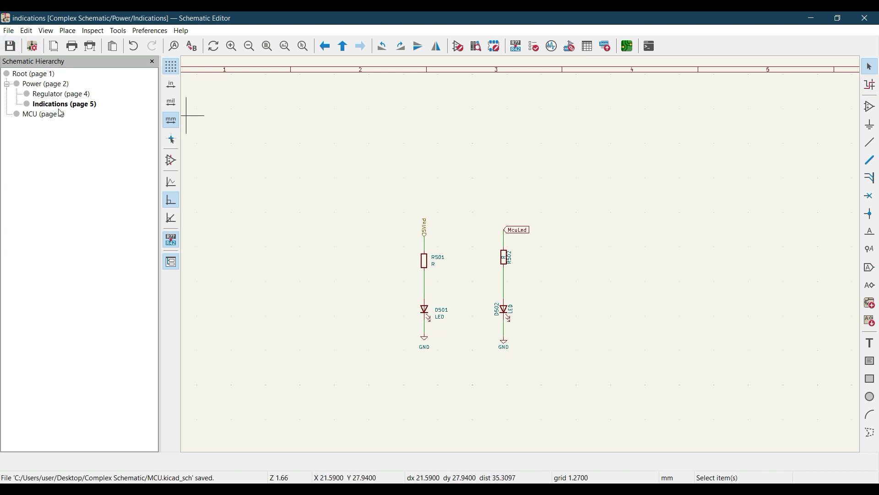
left_click(38, 74)
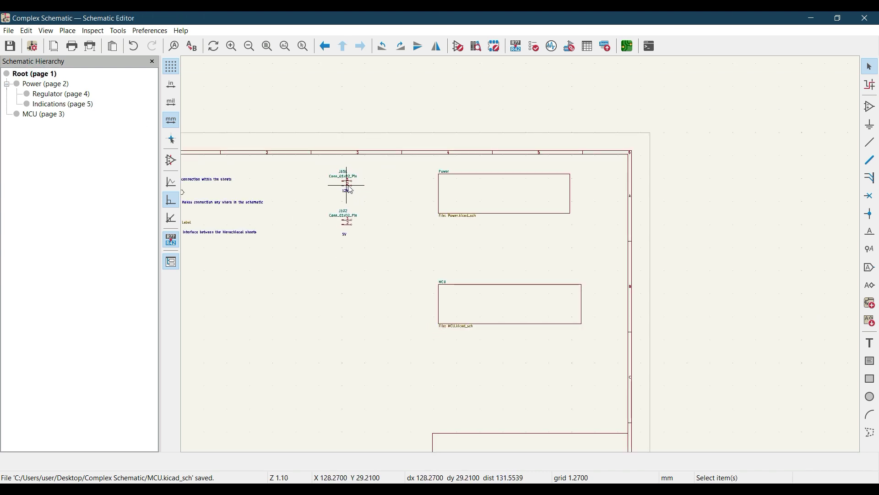
double_click(497, 188)
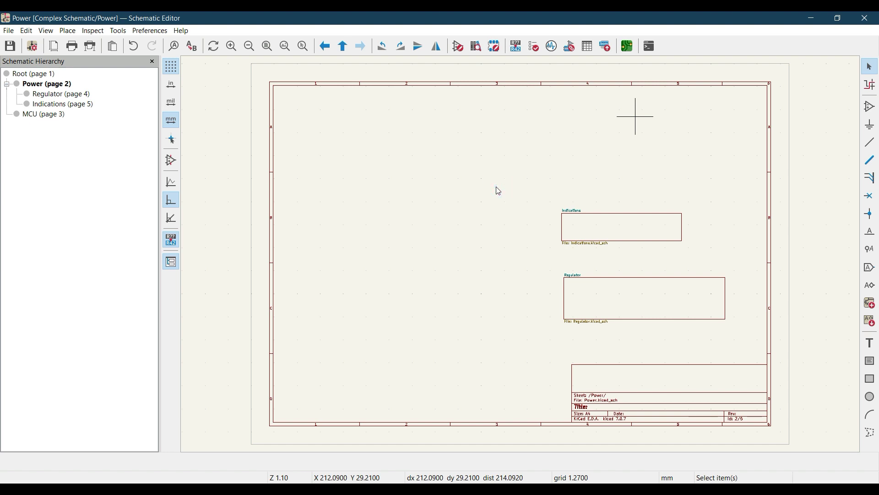
double_click(618, 310)
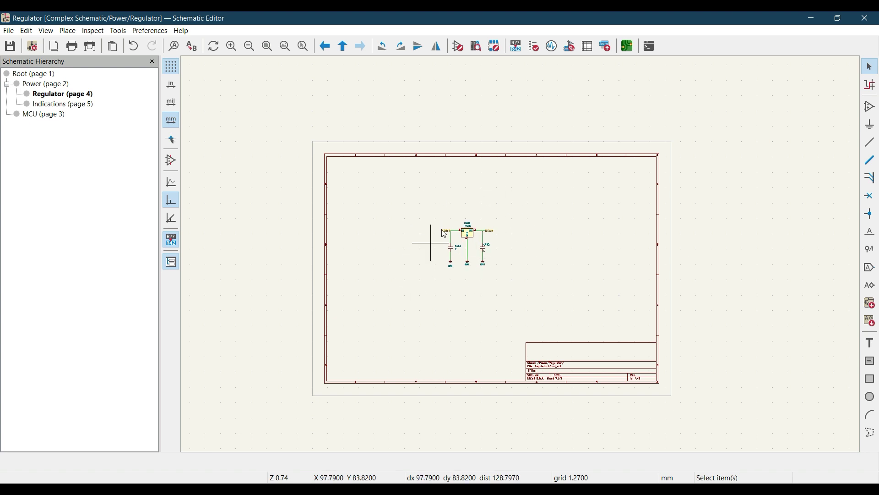
left_click(51, 85)
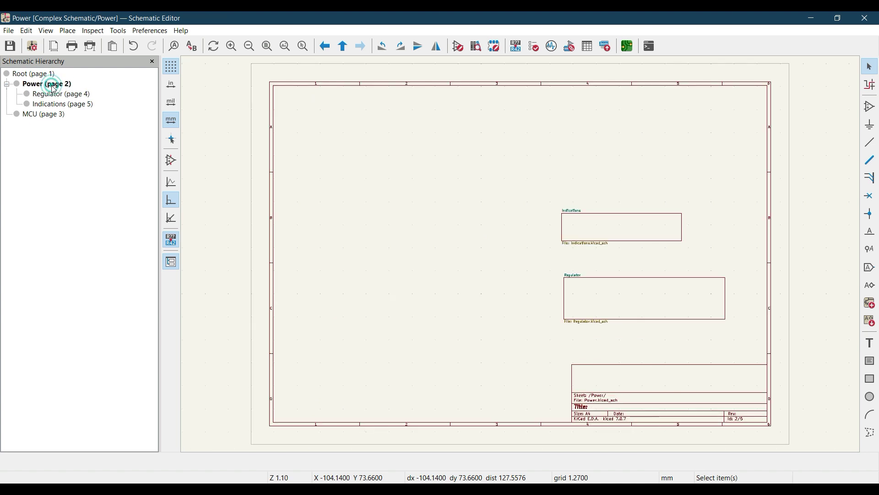
double_click(606, 223)
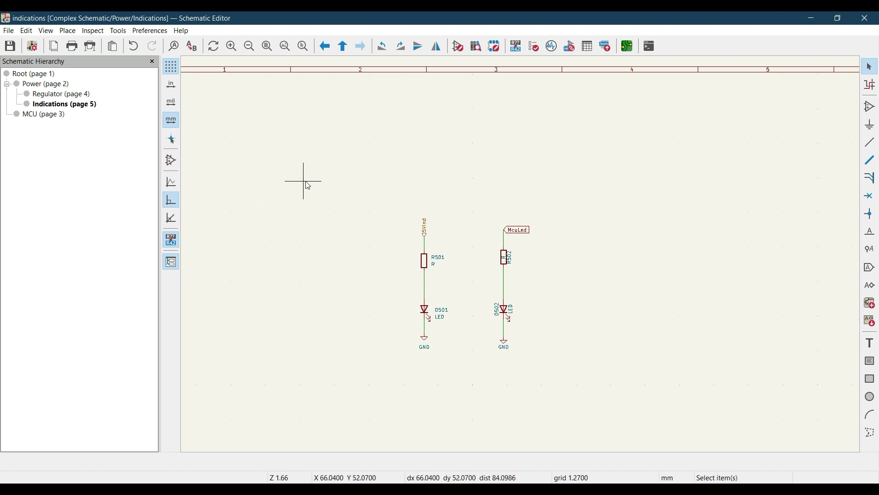
left_click(38, 118)
Place the Arduino_UNO_R3 symbol A301 in the middle of the MCU sheet and centre it in view.
scroll(602, 236, "right", 2, "ctrl")
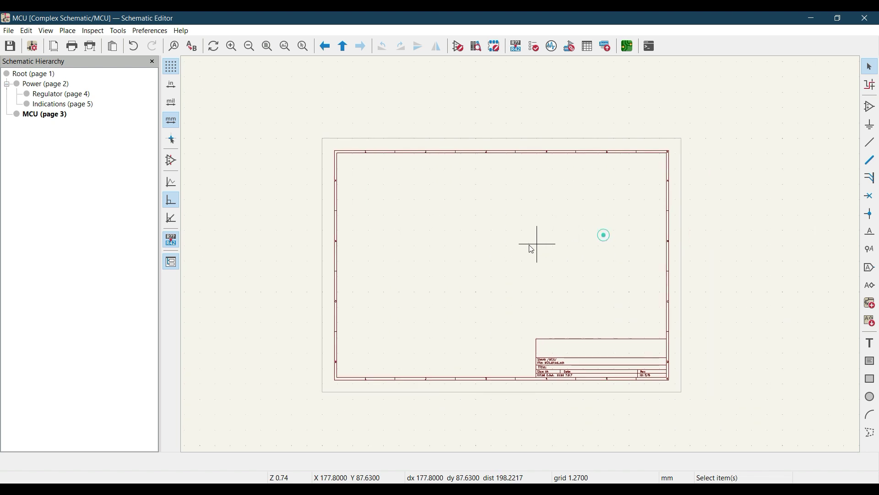
left_click(267, 45)
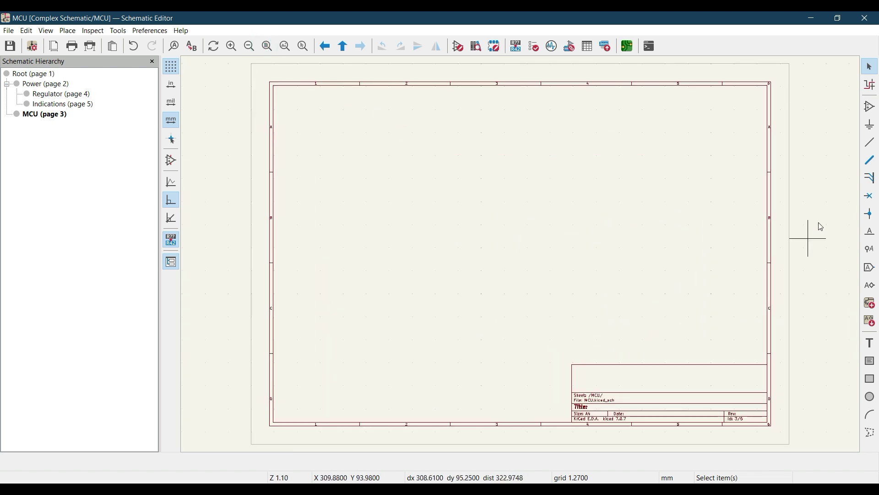
left_click(870, 107)
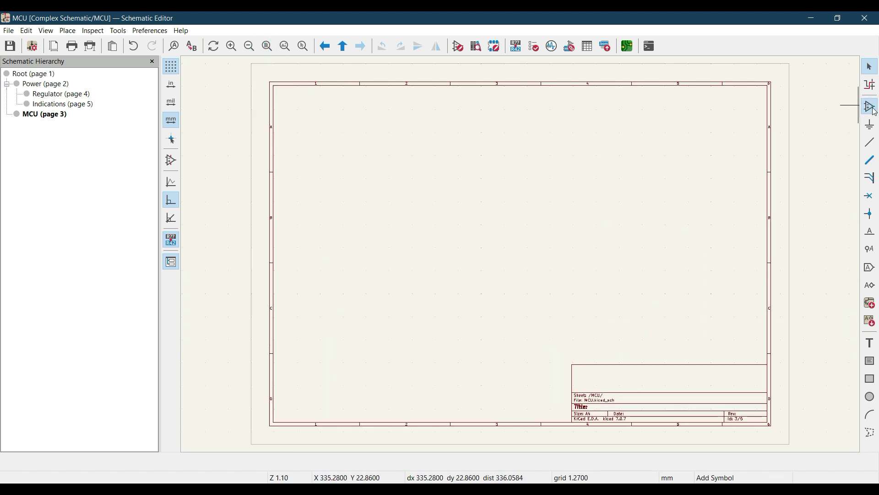
left_click(427, 290)
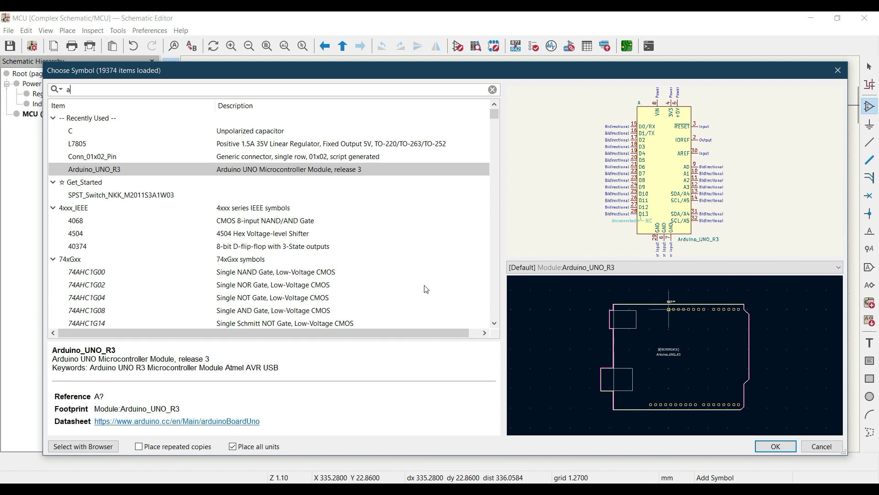
double_click(90, 171)
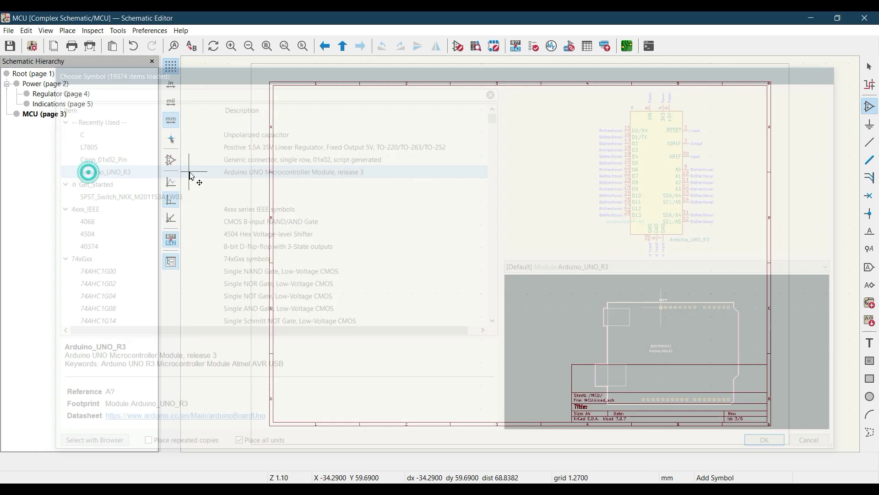
left_click(475, 253)
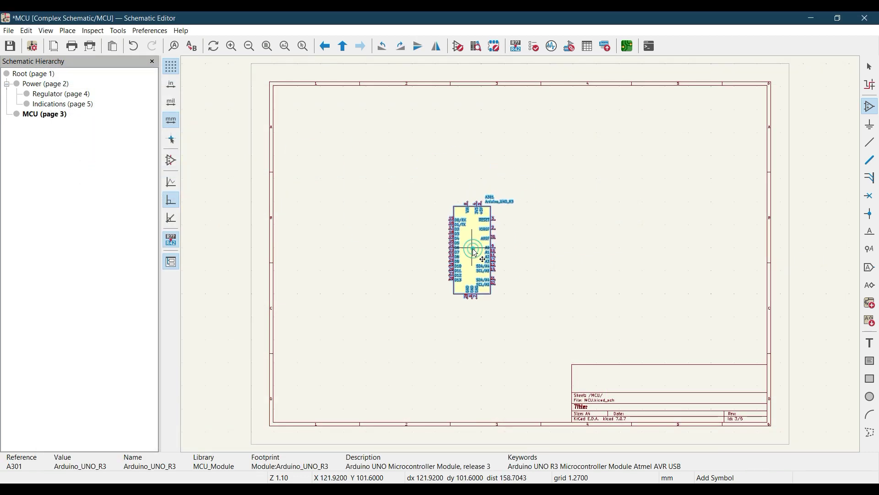
key("Escape")
scroll(555, 281, "up", 3)
middle_click_drag(618, 326, 574, 219)
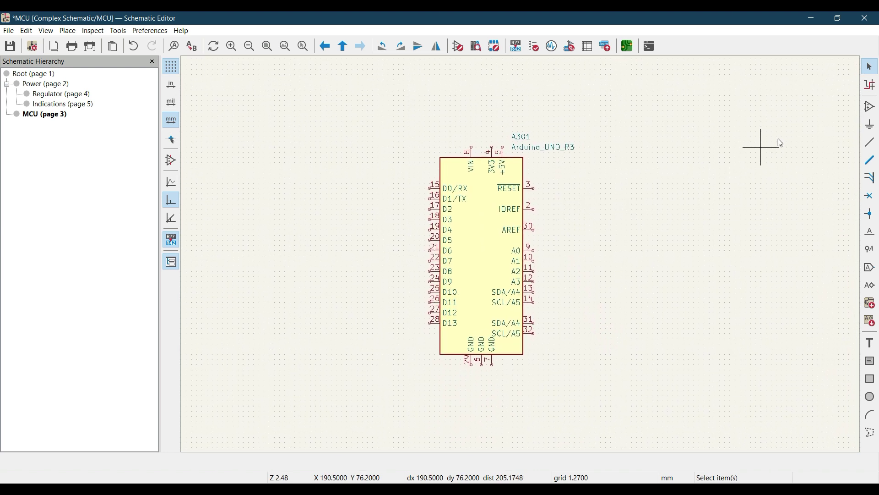
Place a GND power symbol just below the Arduino.
left_click(870, 124)
left_click(292, 286)
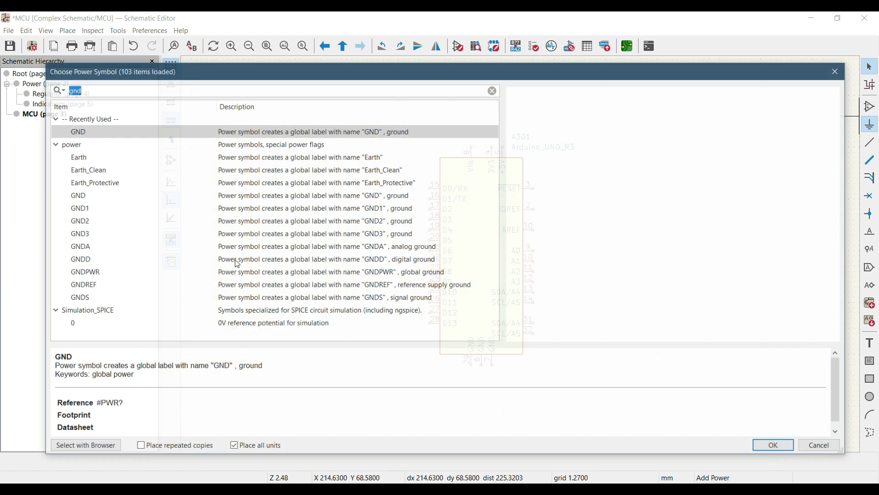
type("gnd")
key("Return")
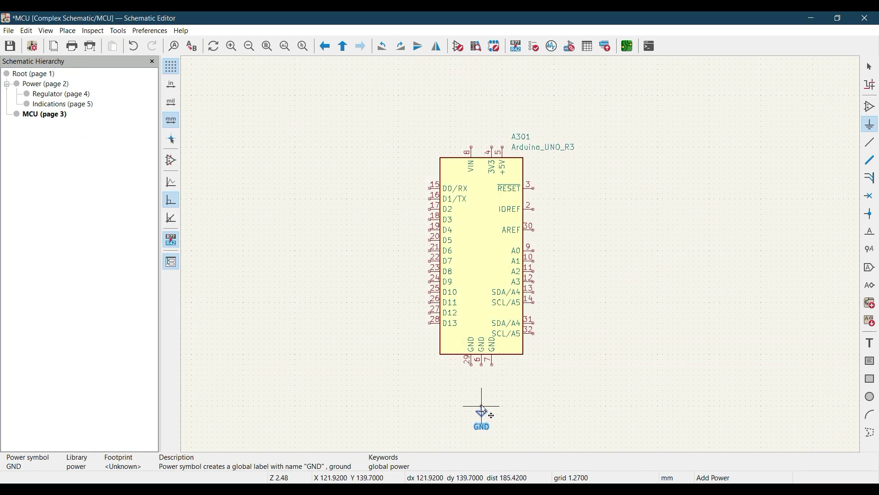
left_click(483, 401)
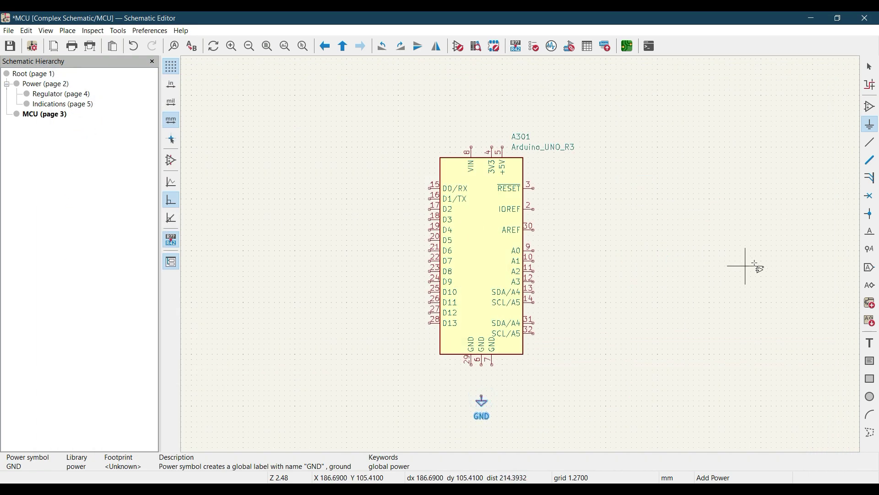
Wire the Arduino's GND pins 29, 6 and 7 down to the GND symbol.
left_click(870, 142)
left_click(471, 364)
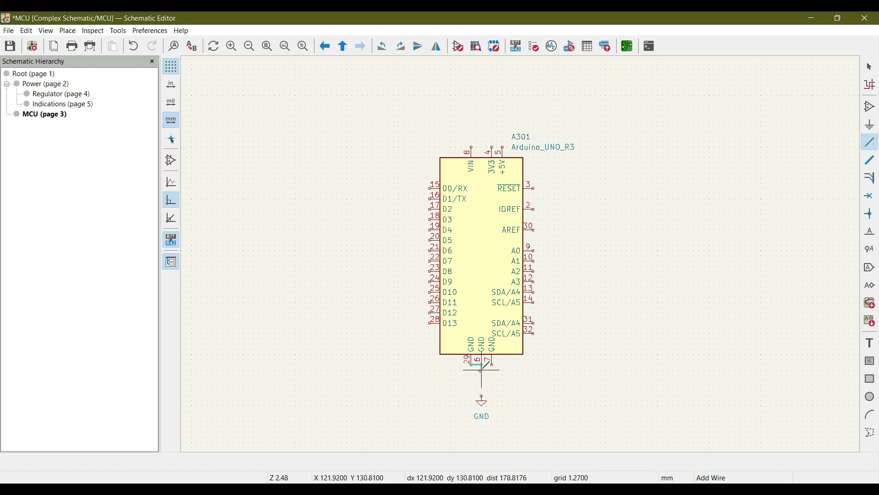
left_click(481, 395)
left_click(482, 364)
left_click(482, 385)
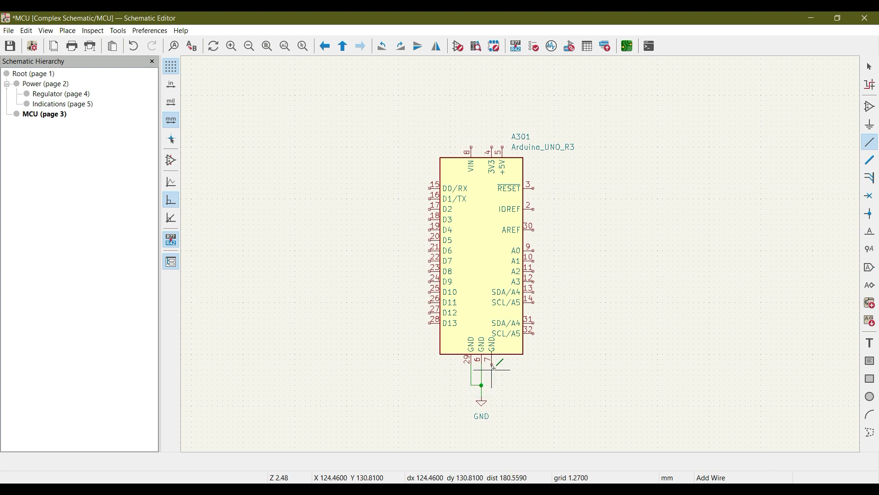
left_click(492, 360)
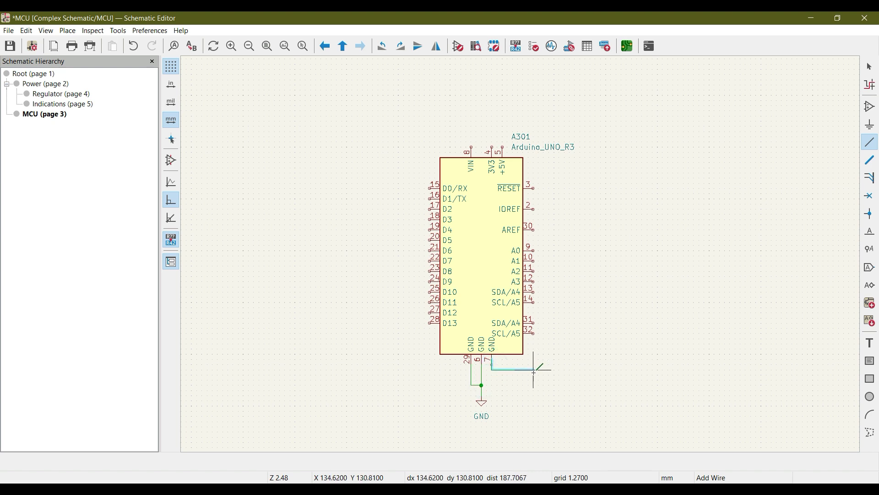
scroll(513, 375, "up", 5)
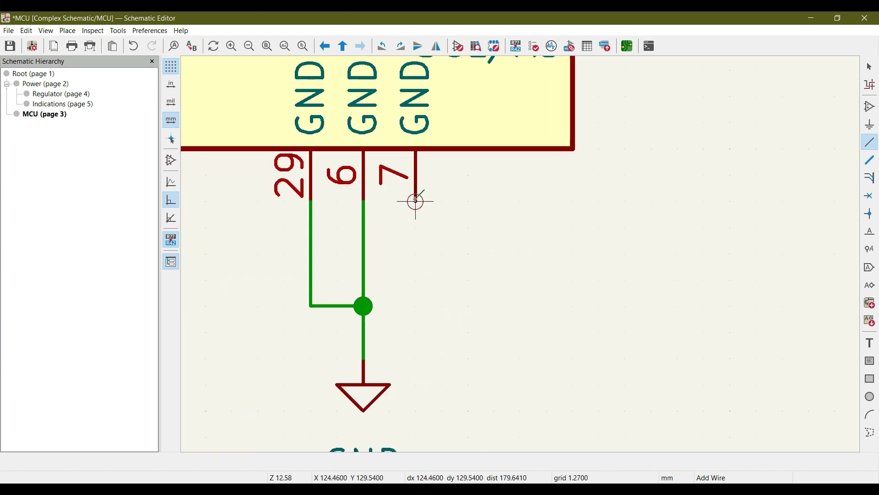
left_click(363, 305)
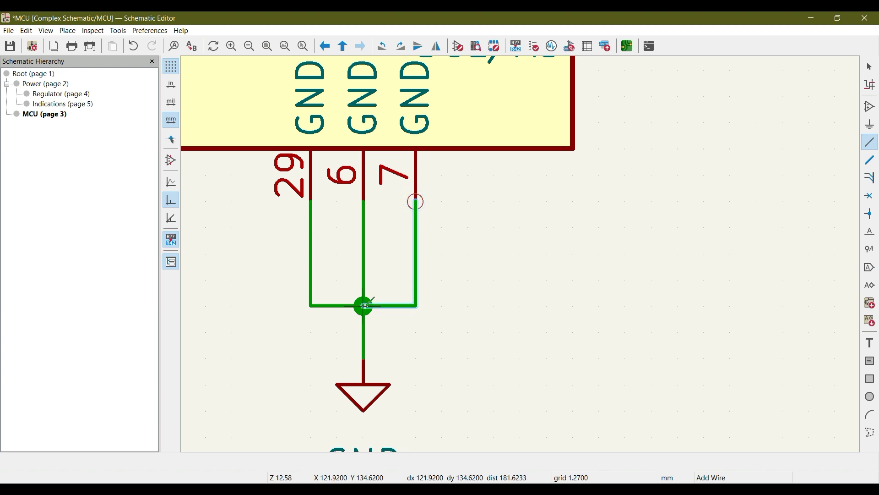
scroll(372, 254, "down", 5)
scroll(523, 253, "up", 8, "ctrl")
scroll(522, 254, "right", 2, "shift")
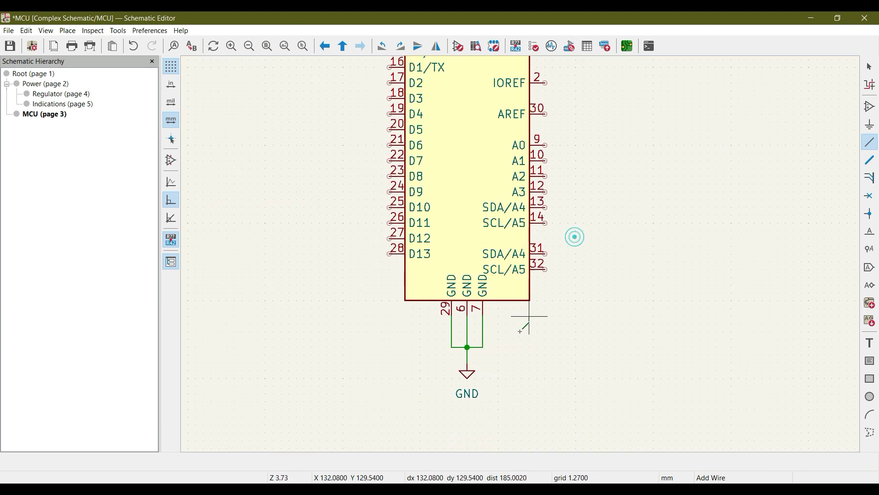
key("Escape")
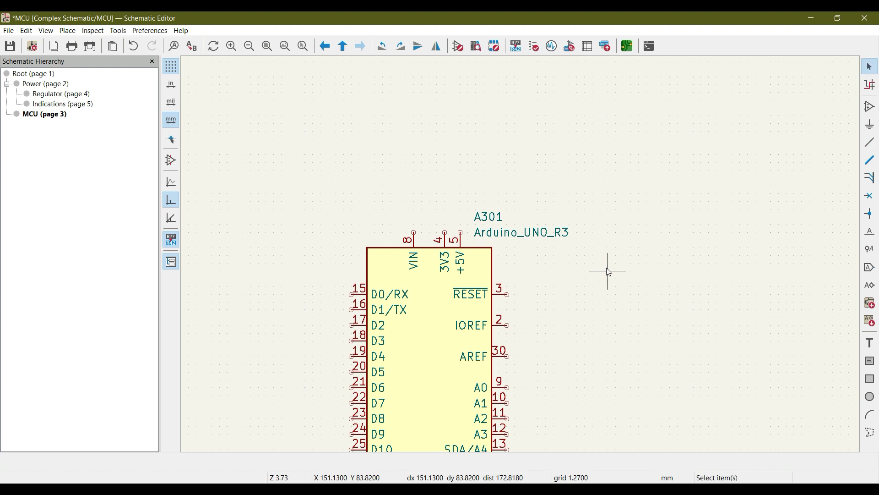
scroll(610, 339, "down", 3, "ctrl")
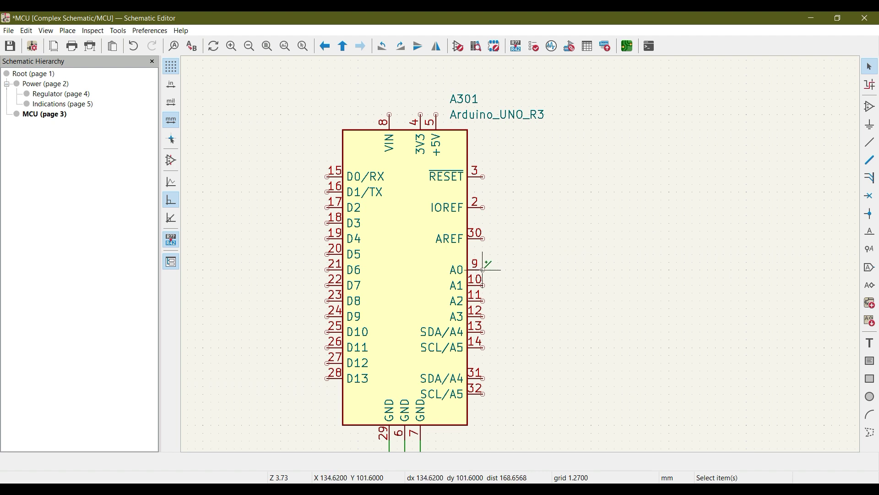
Draw a short wire to the right from A301's A0 pin 9, leaving its end open.
key("w")
left_click(511, 269)
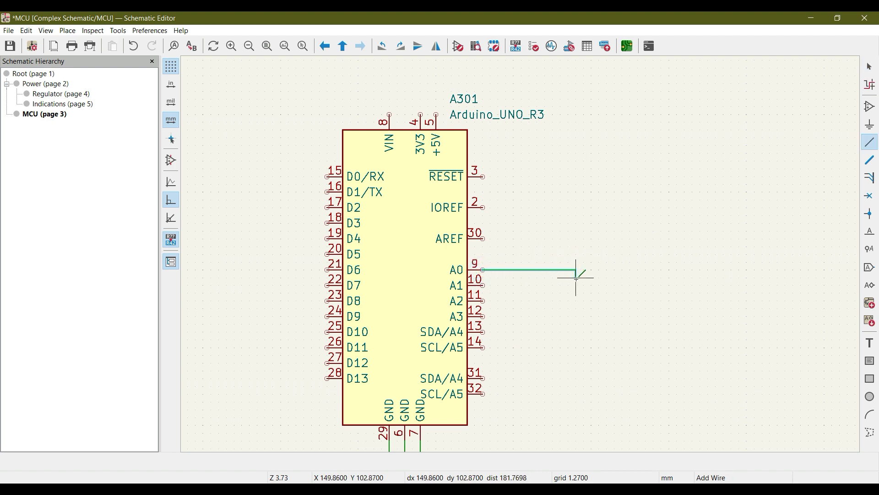
key("Escape")
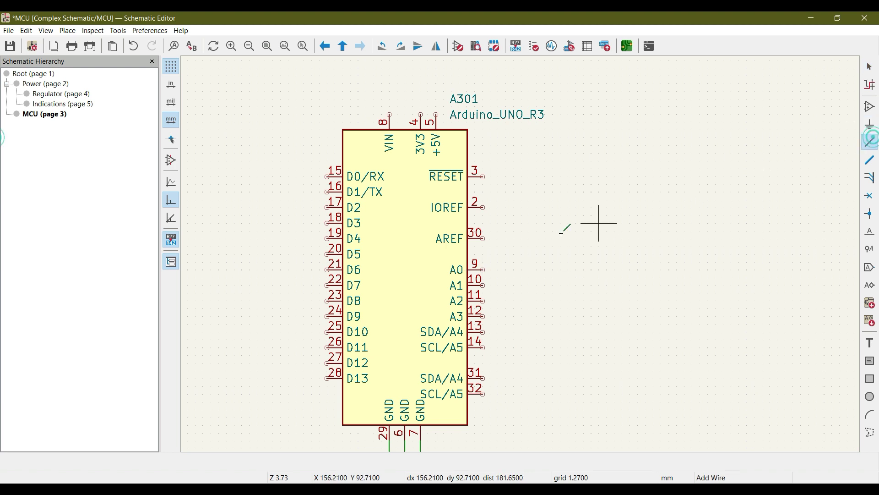
left_click(484, 270)
double_click(553, 269)
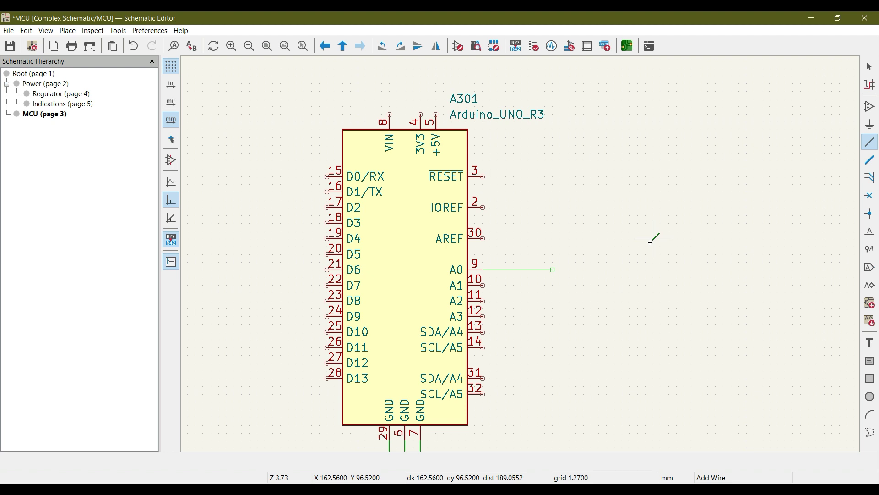
key("Escape")
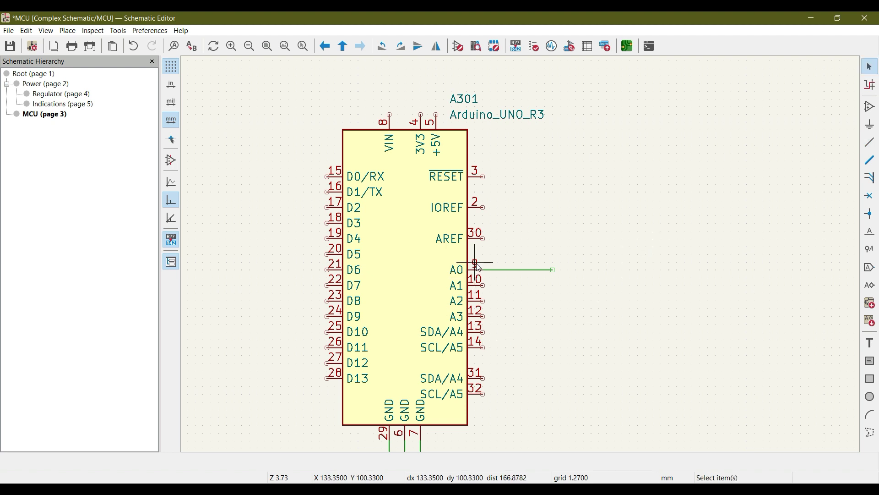
middle_click_drag(542, 348, 516, 304)
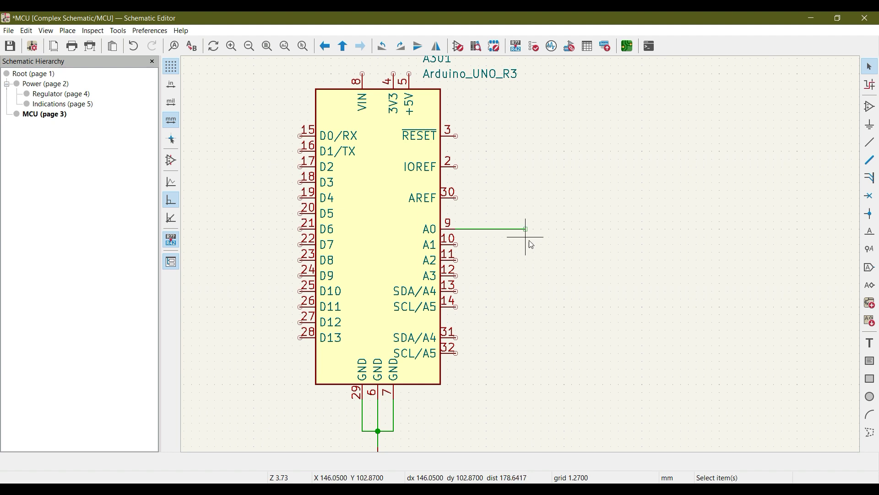
On the Indications sheet, select the McuLed global label to copy it.
left_click(48, 104)
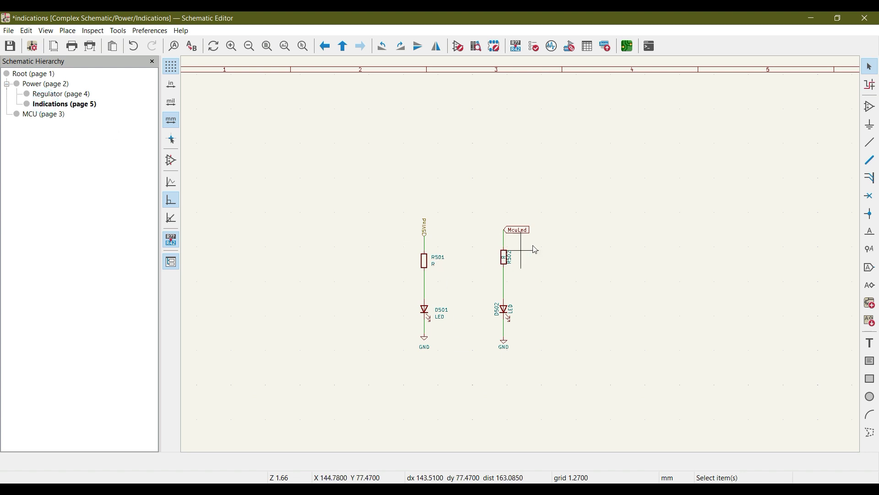
left_click(530, 230)
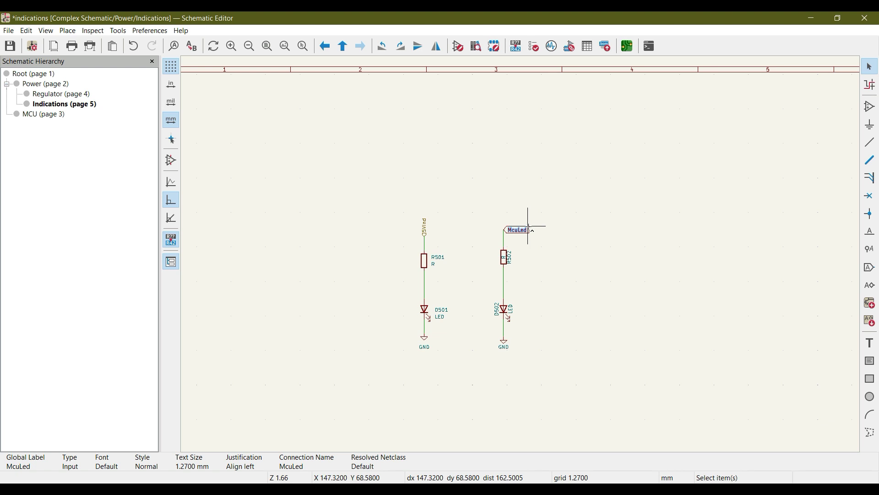
Paste the McuLed global label on the MCU sheet and attach it to the A0 wire end.
left_click(41, 116)
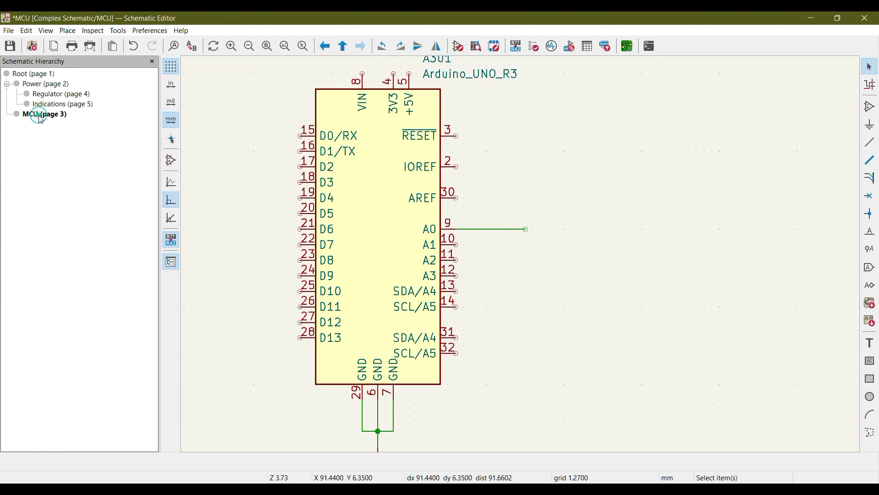
key("ctrl+v")
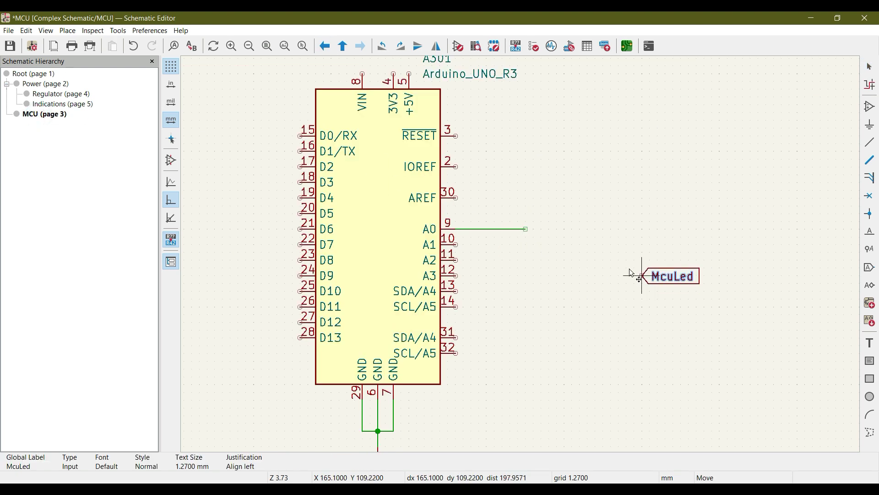
left_click(674, 239)
left_click(869, 143)
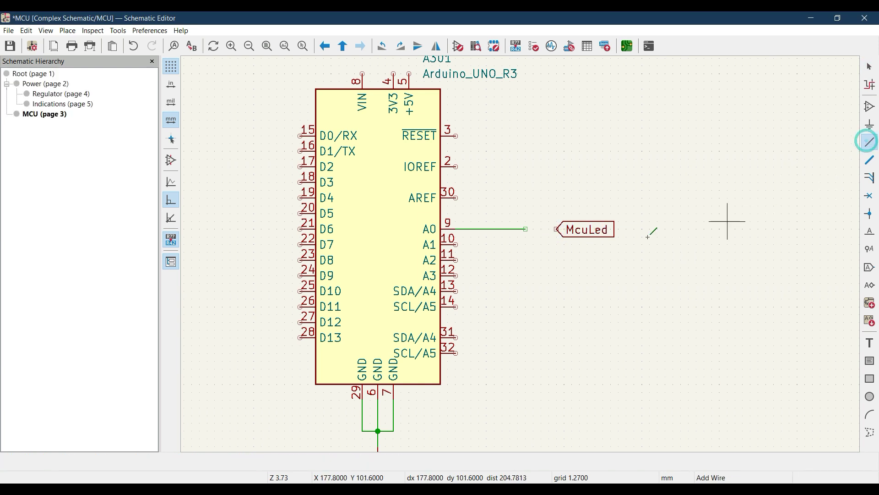
key("Escape")
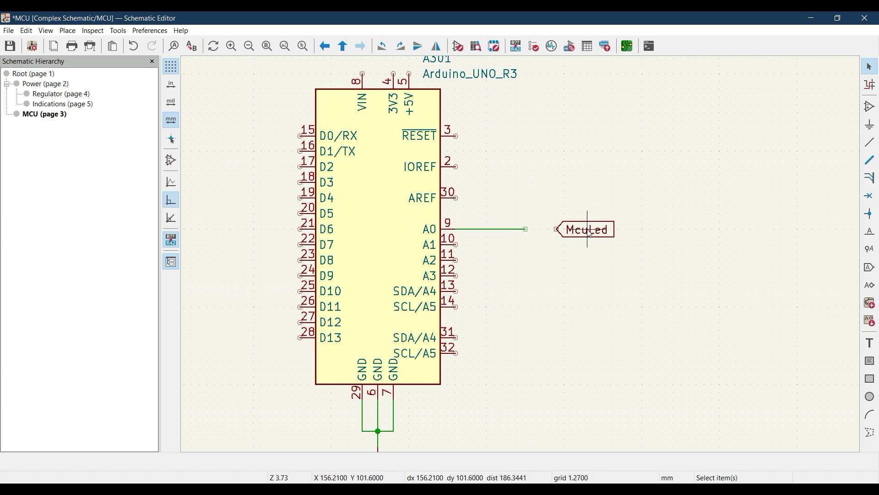
left_click(588, 230)
key("m")
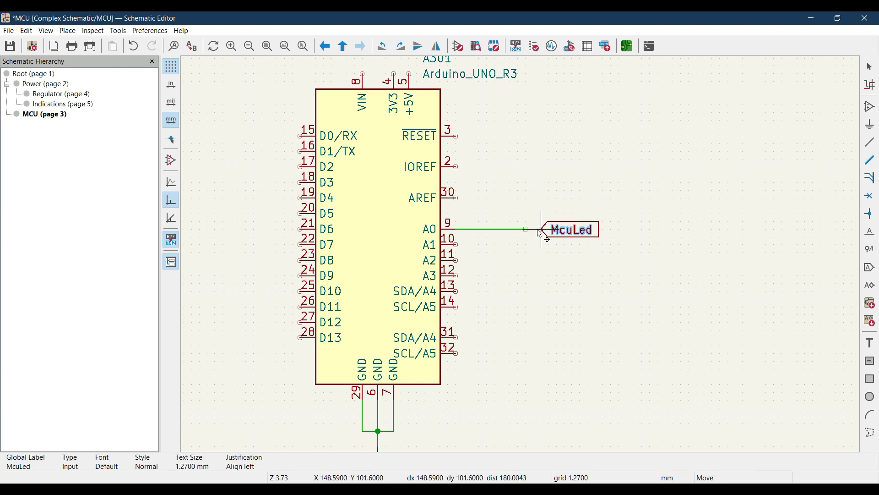
left_click(530, 231)
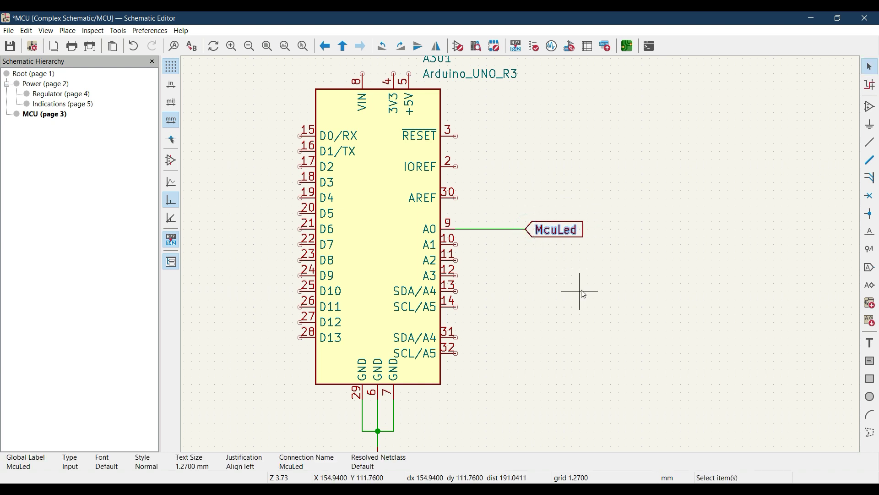
key("Escape")
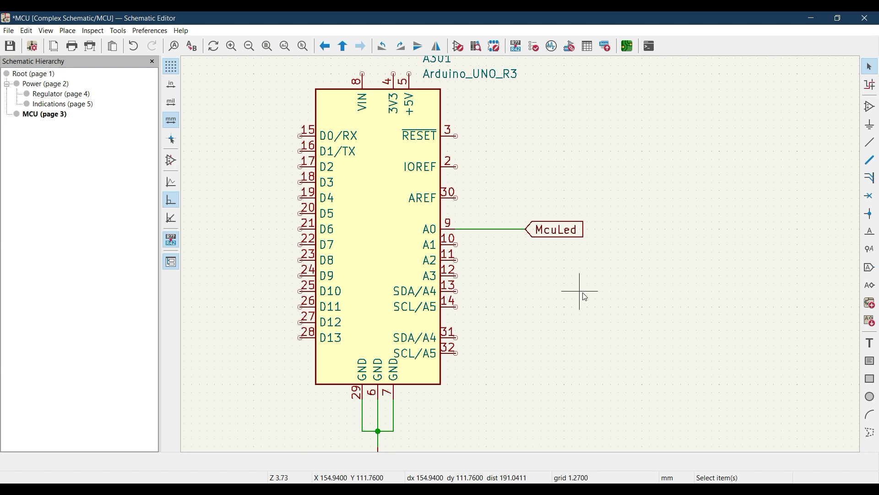
scroll(585, 297, "down", 3)
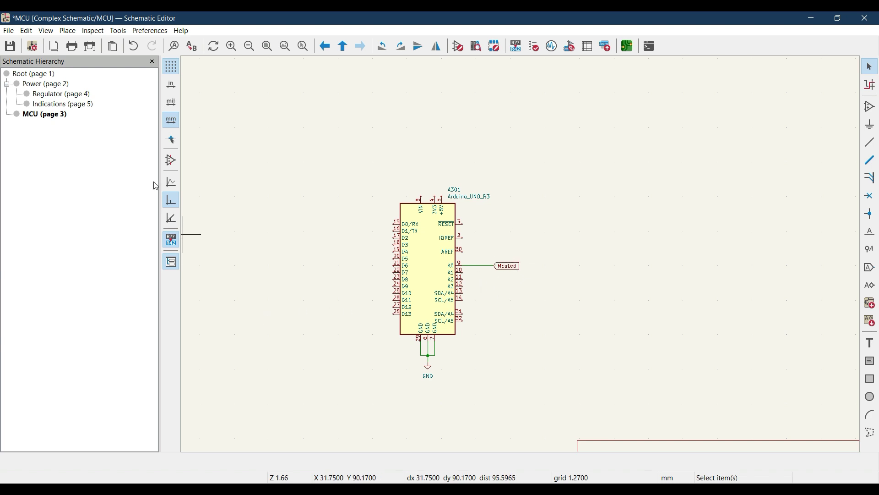
Browse the Indications, MCU and Root sheets, panning the root sheet, then return to Indications.
left_click(62, 105)
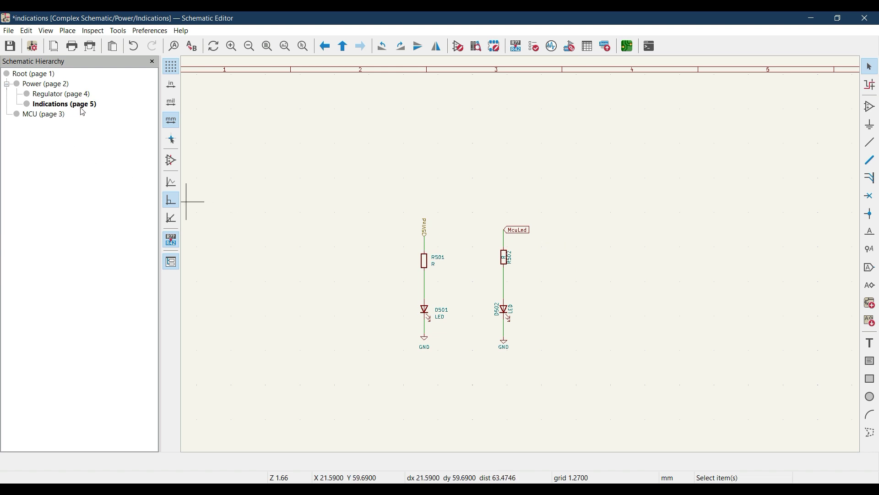
left_click(41, 114)
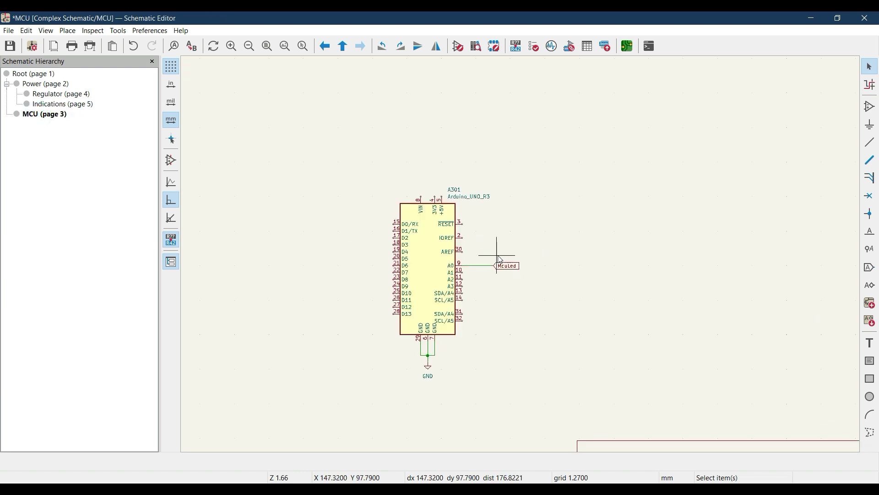
left_click(36, 75)
middle_click_drag(232, 265, 333, 288)
scroll(519, 257, "up", 3)
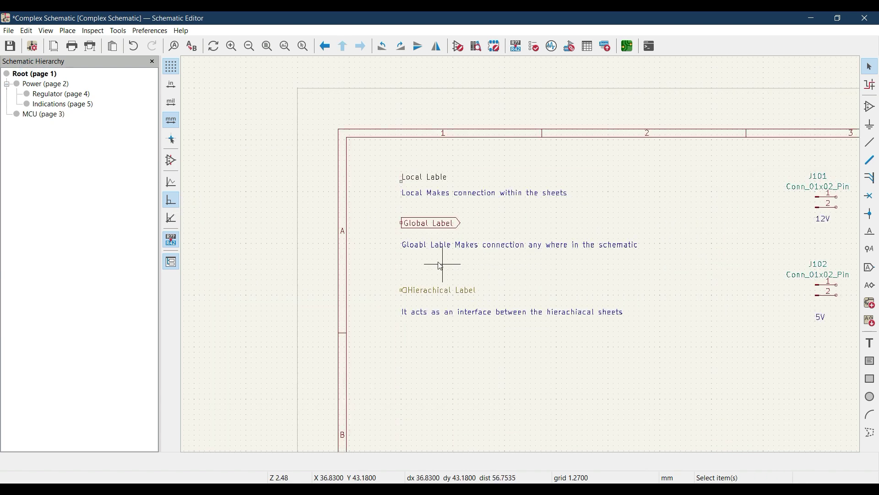
middle_click_drag(633, 352, 543, 298)
scroll(554, 275, "down", 3)
middle_click_drag(559, 261, 466, 255)
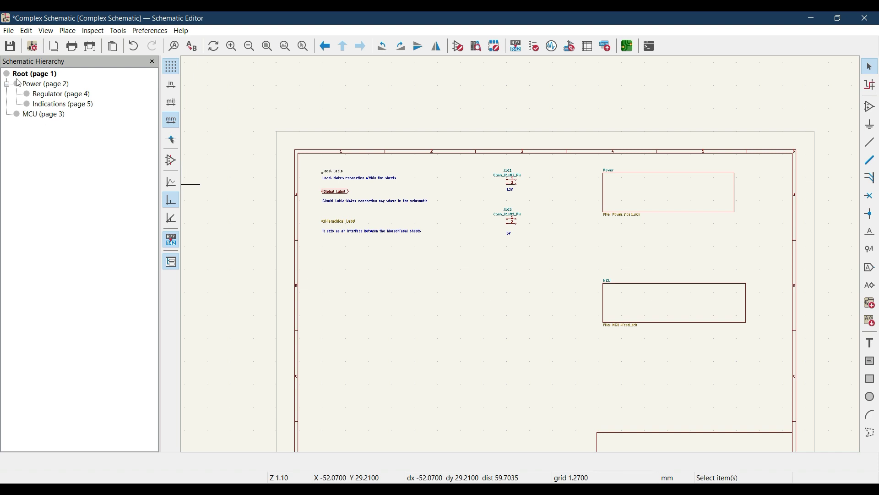
left_click(51, 104)
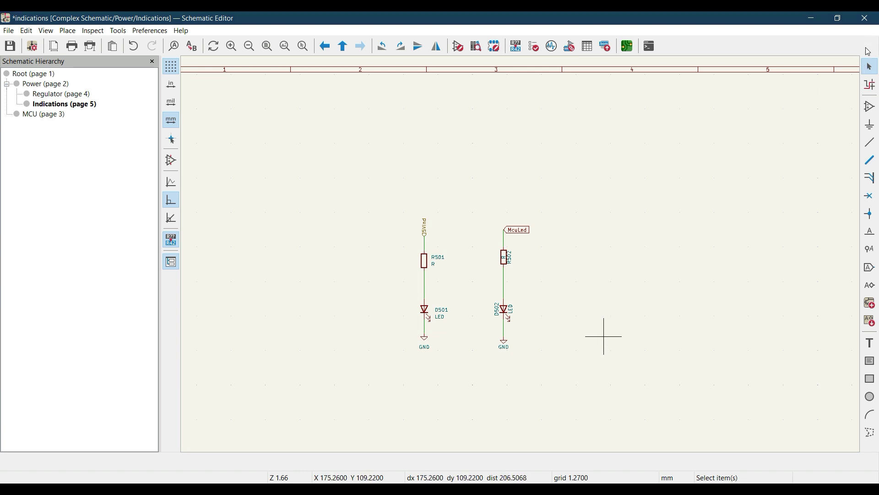
Highlight the McuLed net and check it on the MCU and Indications sheets.
left_click(869, 89)
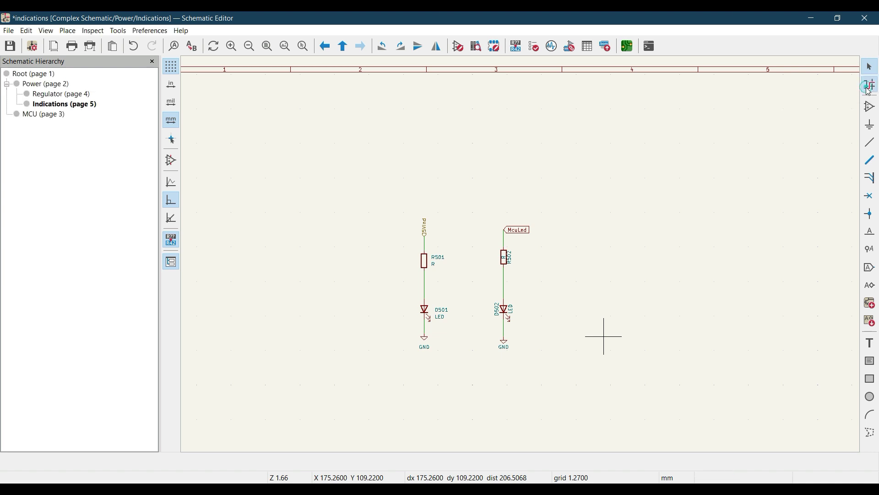
left_click(505, 240)
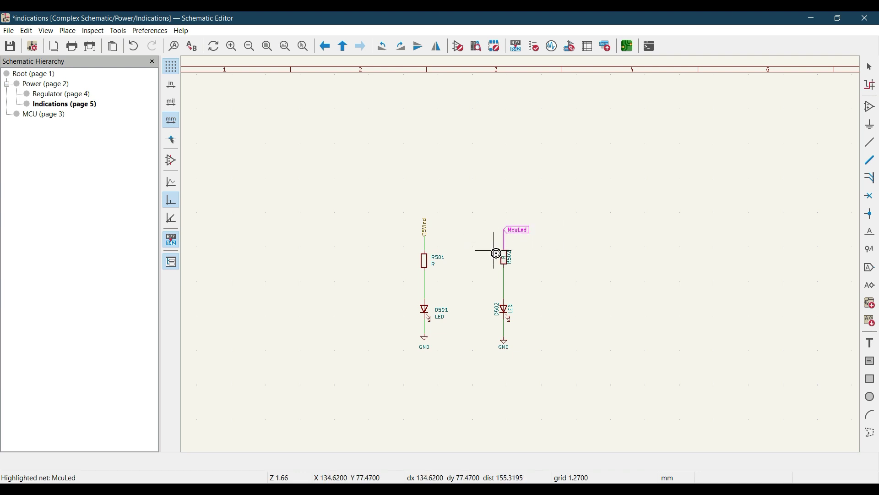
left_click(40, 115)
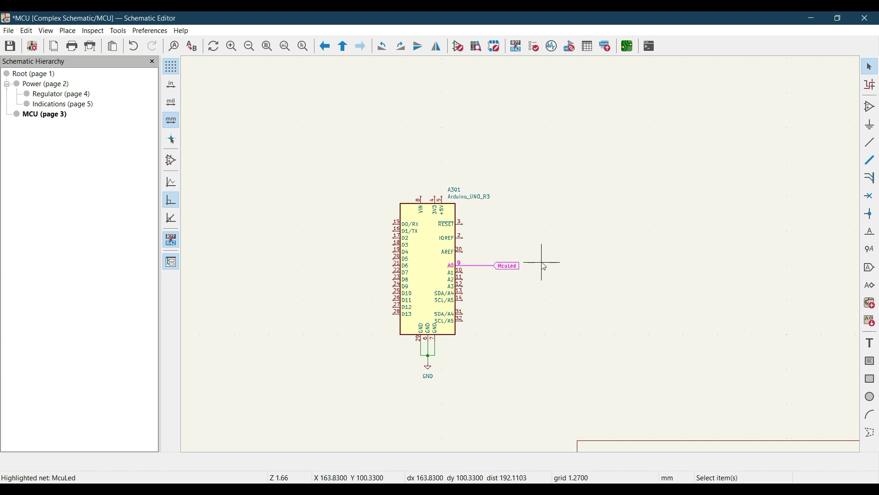
left_click(79, 106)
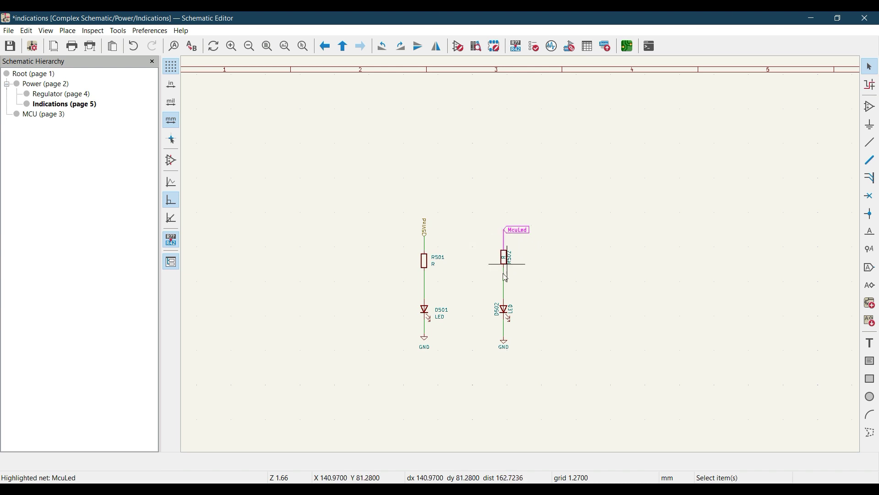
scroll(522, 251, "down", 3)
scroll(544, 274, "up", 3)
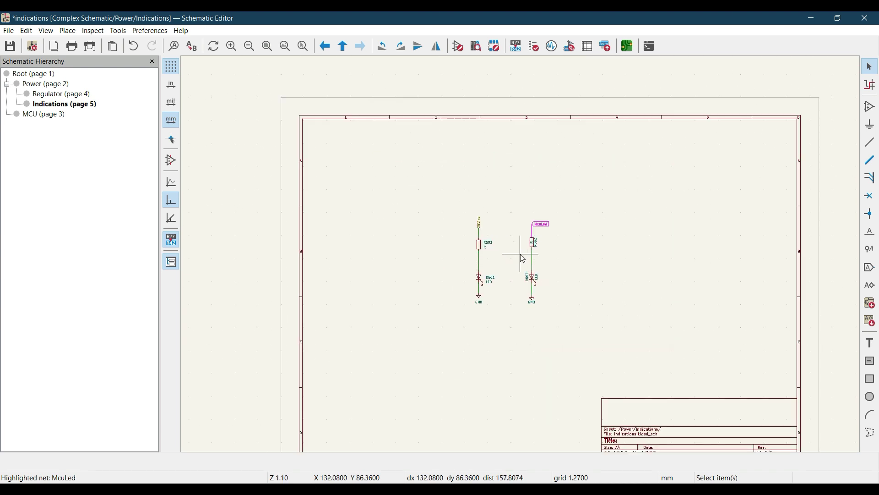
View the root sheet, then open the MCU sheet centred on A301 and its McuLed label.
left_click(32, 74)
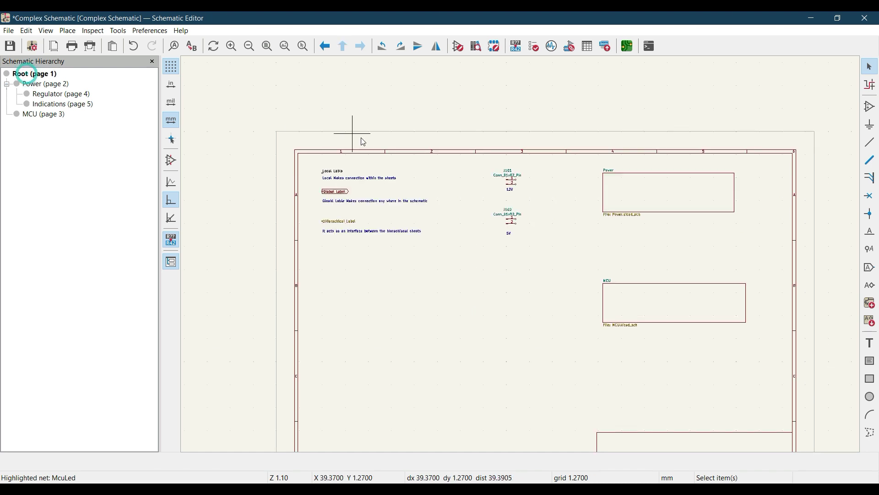
scroll(359, 198, "up", 4)
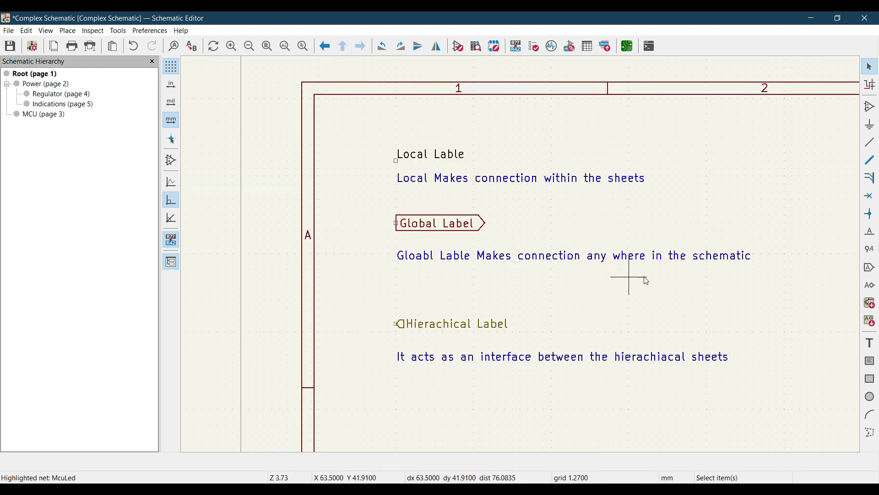
scroll(714, 277, "down", 3)
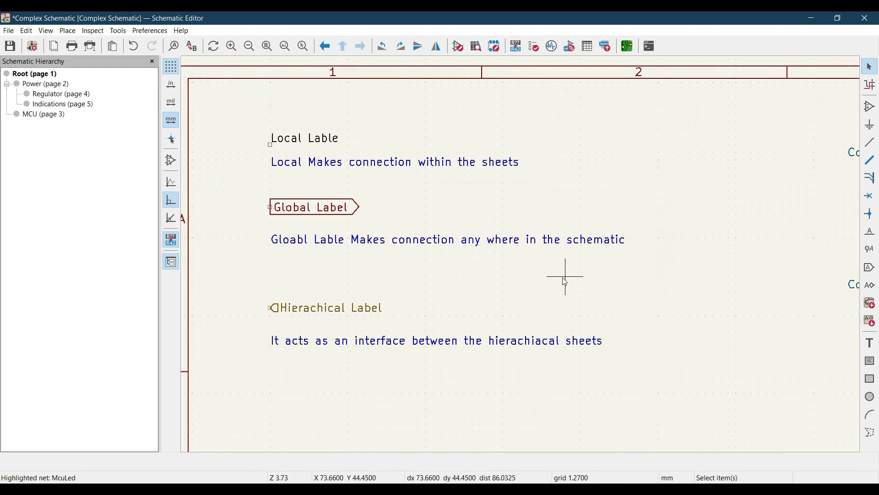
middle_click_drag(441, 264, 436, 197)
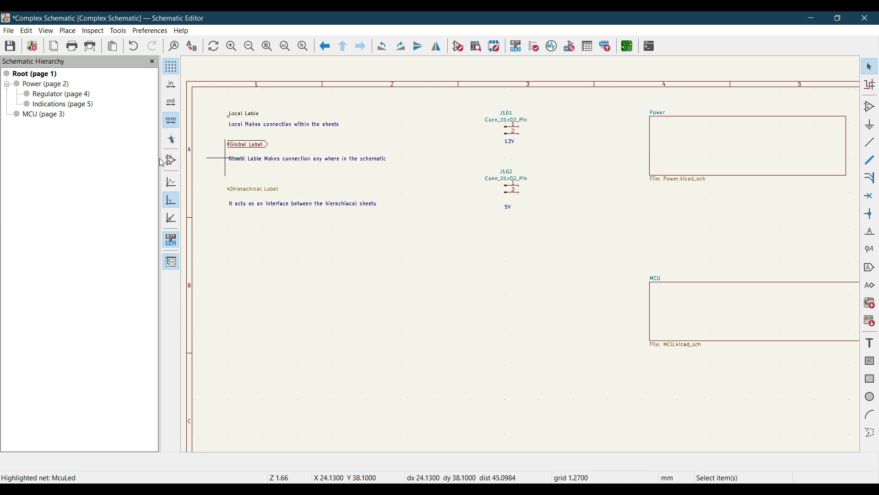
left_click(49, 115)
middle_click_drag(551, 234, 526, 269)
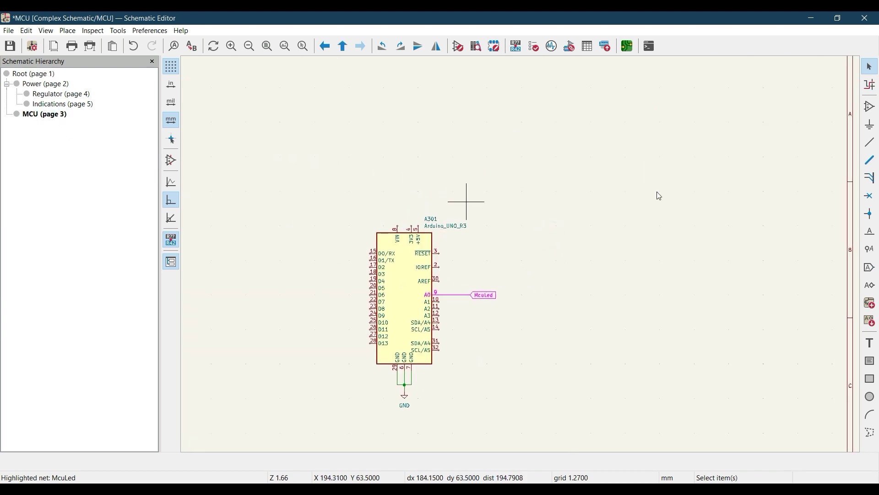
Create a hierarchical label named MCU5V and place it above A301.
left_click(870, 286)
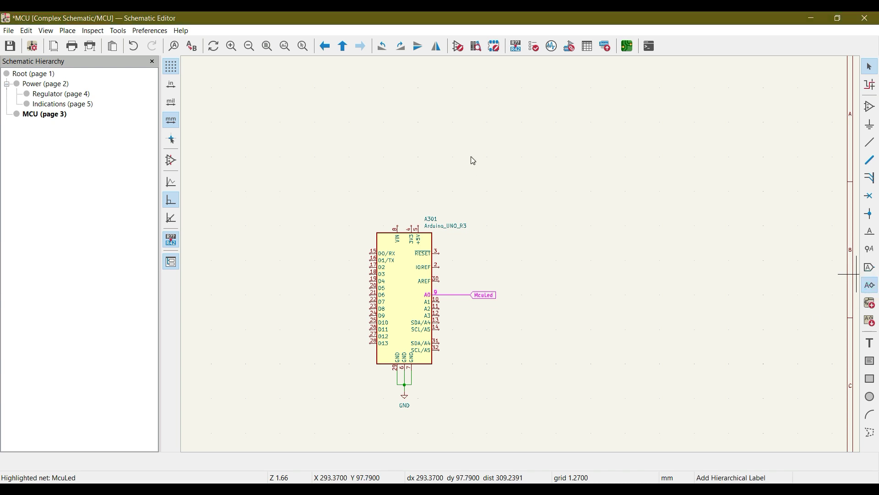
left_click(429, 218)
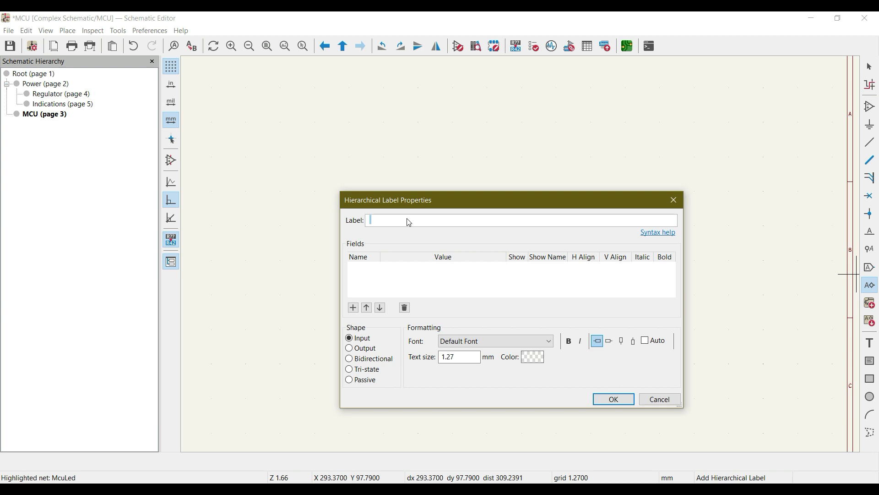
left_click_drag(457, 202, 611, 170)
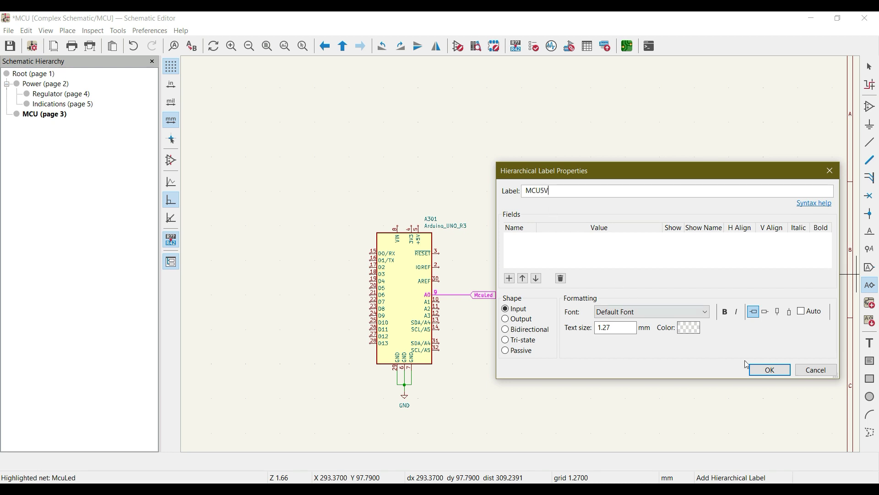
left_click(763, 374)
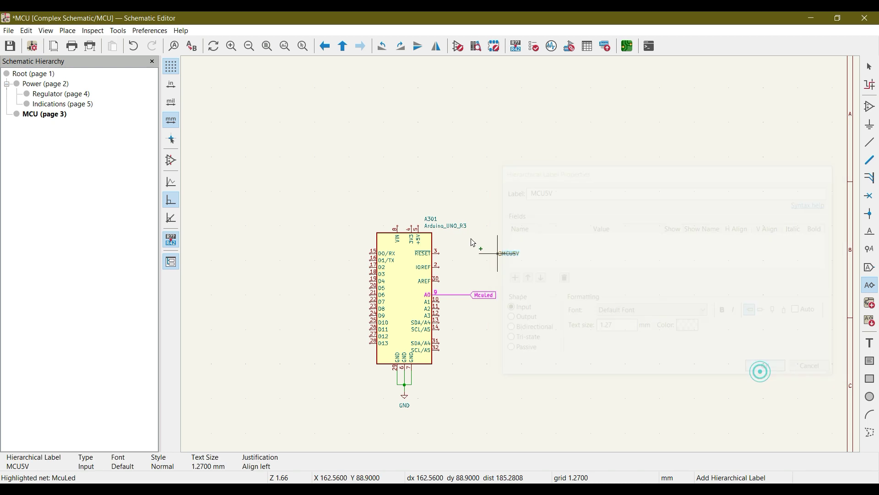
left_click(420, 192)
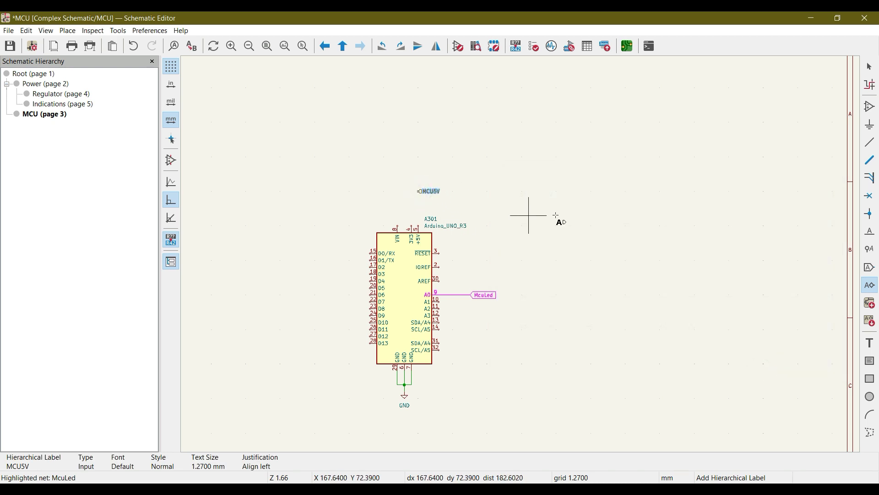
Wire the MCU5V label down to A301's +5V pin 5.
left_click(866, 145)
scroll(401, 202, "up", 3)
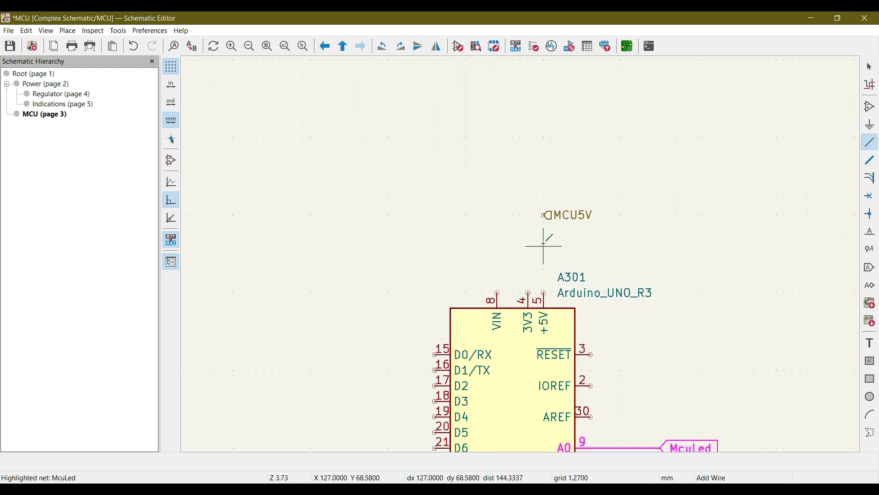
left_click(544, 214)
left_click(544, 293)
scroll(569, 259, "down", 2)
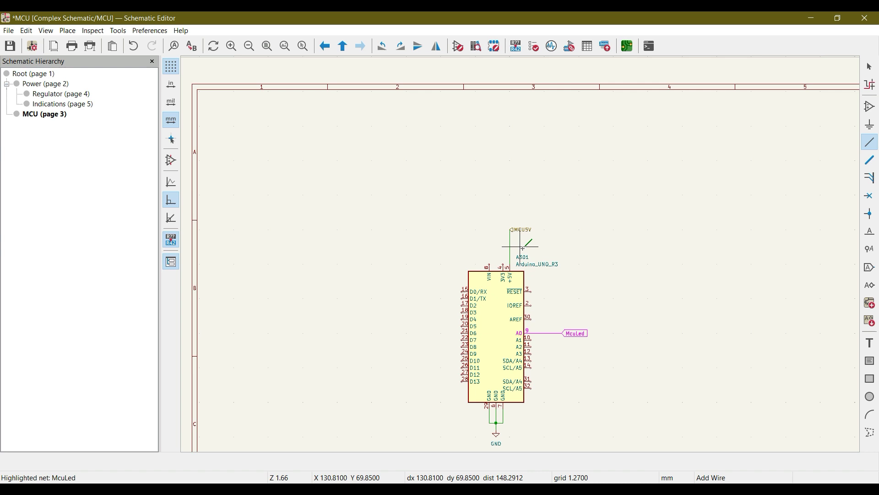
key("Escape")
scroll(500, 252, "down", 1)
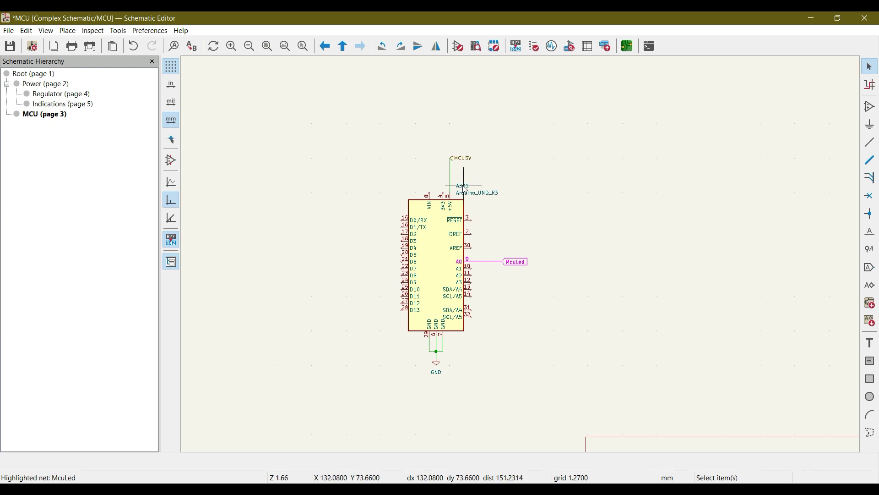
scroll(609, 295, "down", 2)
middle_click_drag(612, 300, 535, 269)
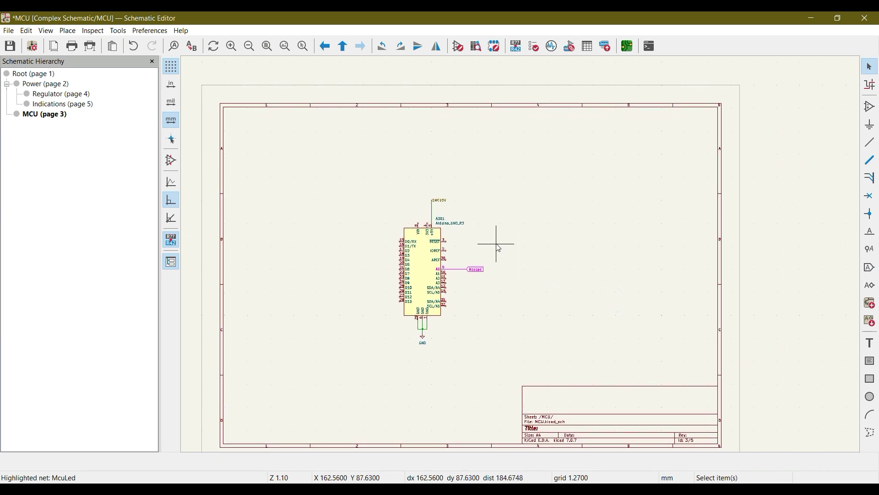
Save the MCU sheet and review the Regulator and Indications sheets.
left_click(19, 49)
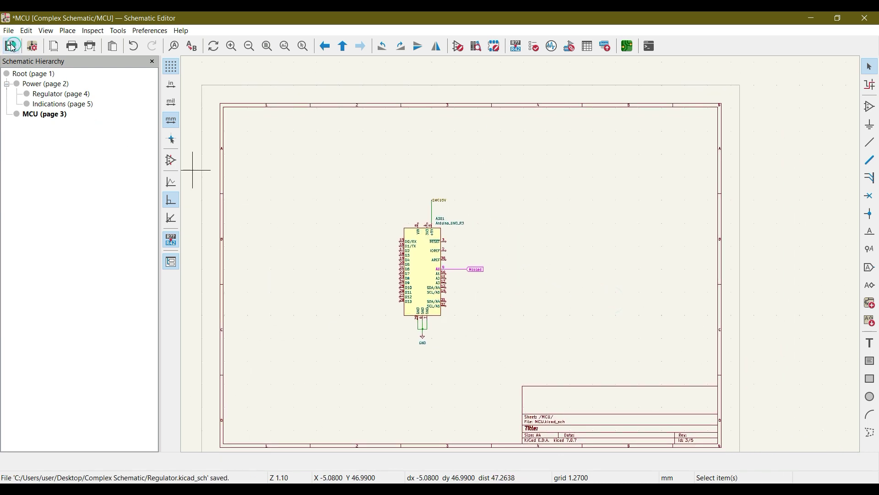
left_click(66, 96)
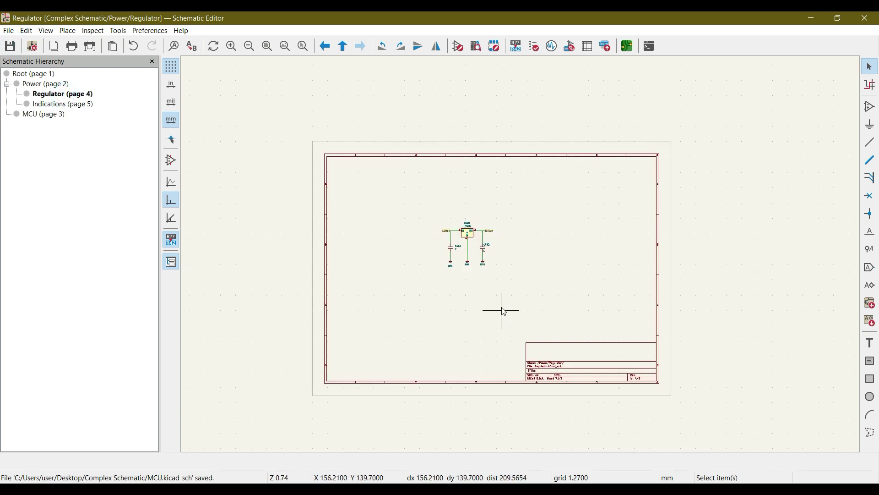
scroll(513, 275, "up", 2)
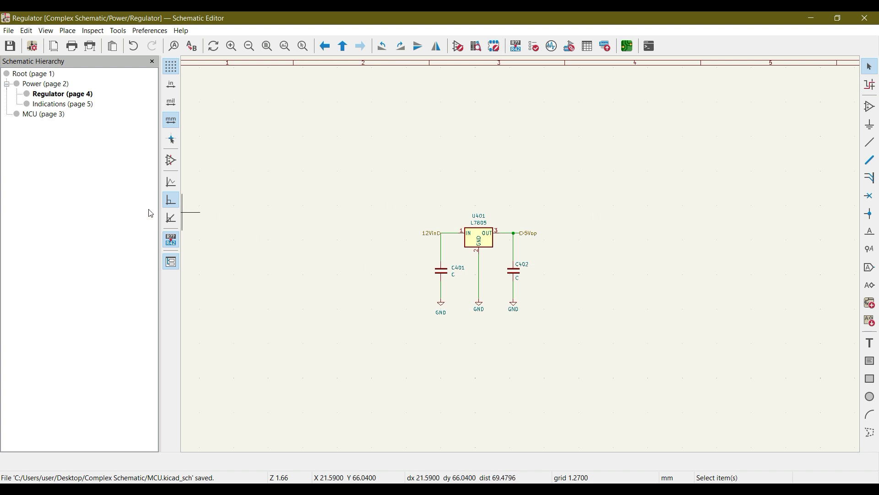
left_click(72, 104)
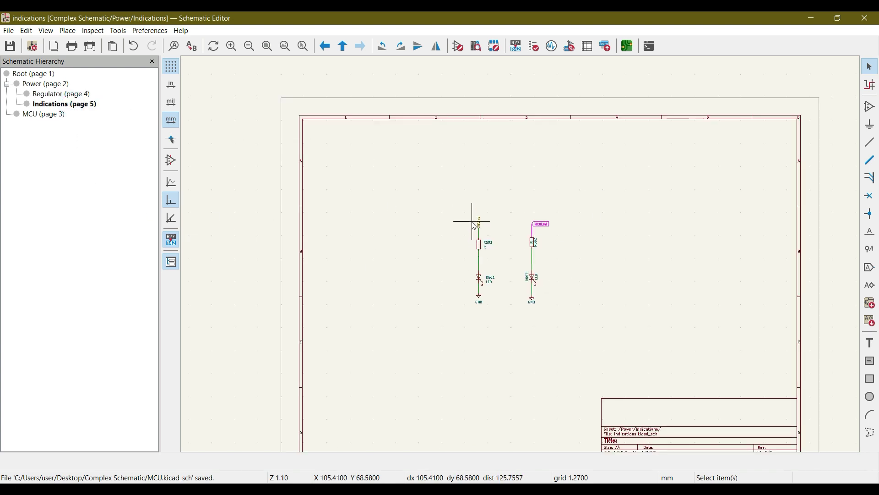
scroll(536, 248, "up", 3)
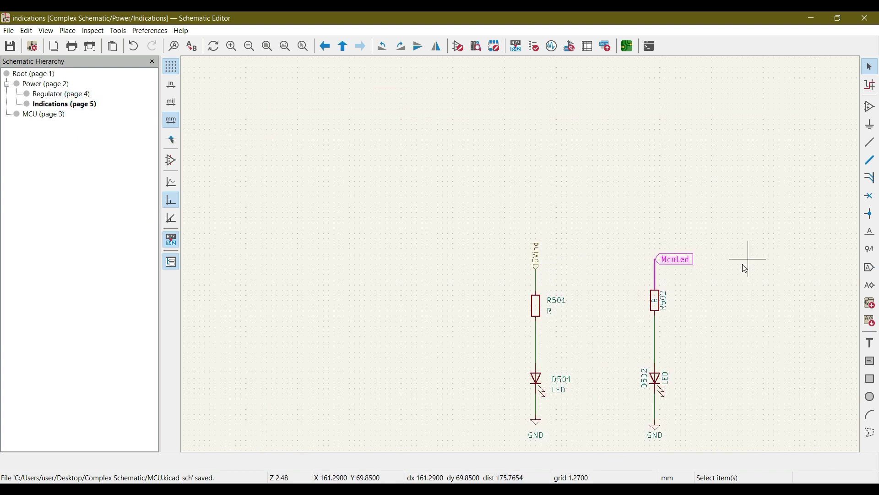
middle_click_drag(691, 320, 629, 276)
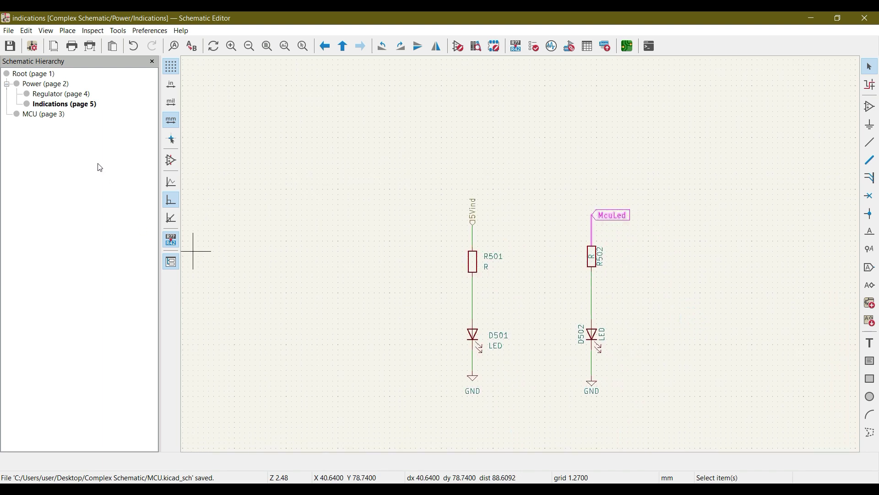
Check the Power sheet, then return to the root sheet and select the MCU block.
left_click(47, 84)
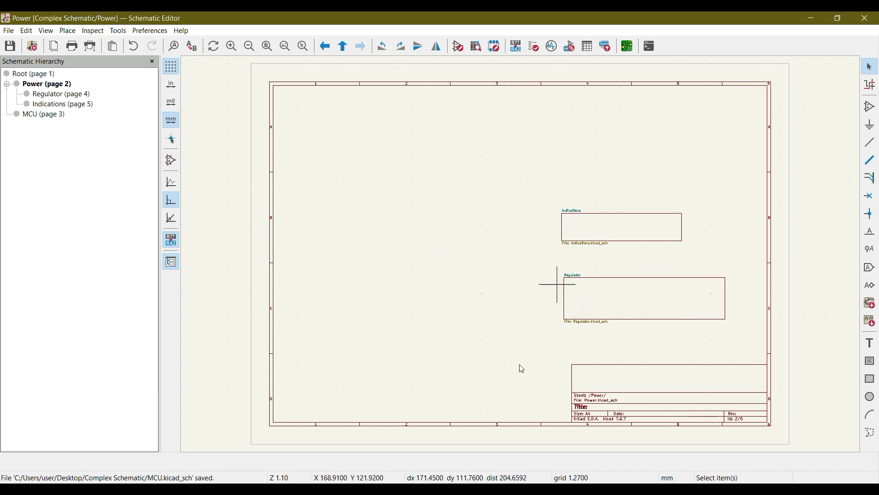
left_click(44, 76)
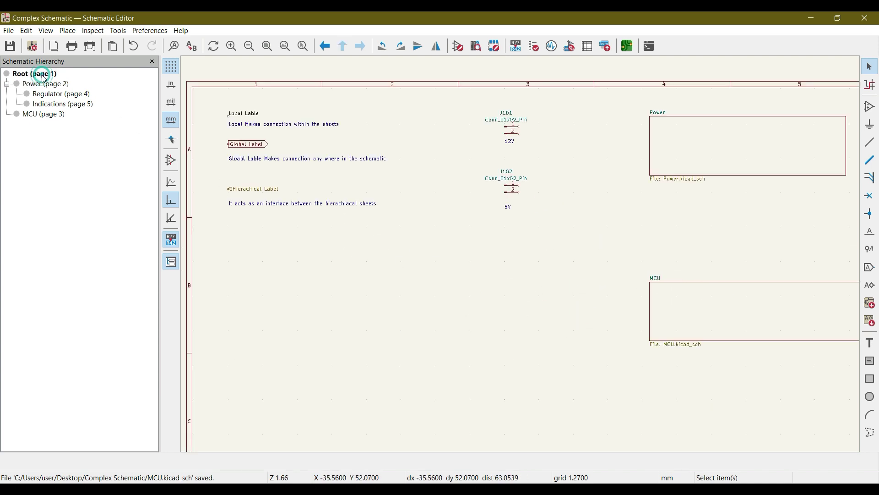
middle_click_drag(657, 241, 494, 242)
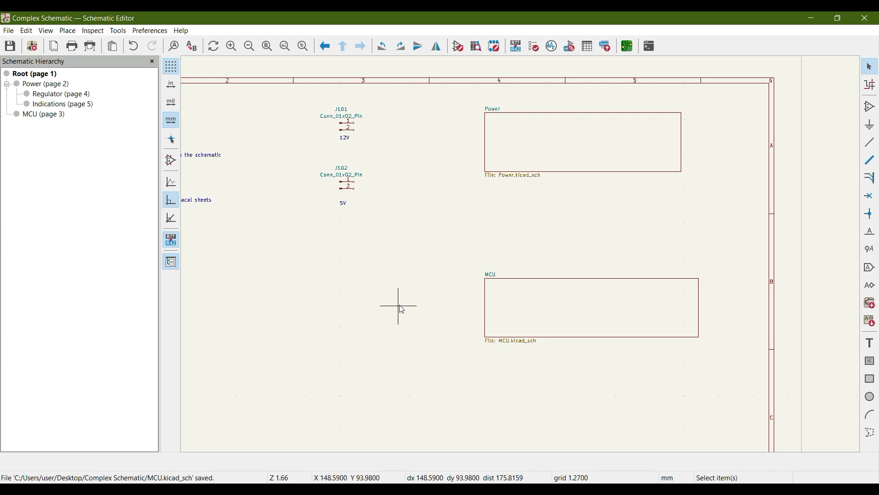
left_click(503, 314)
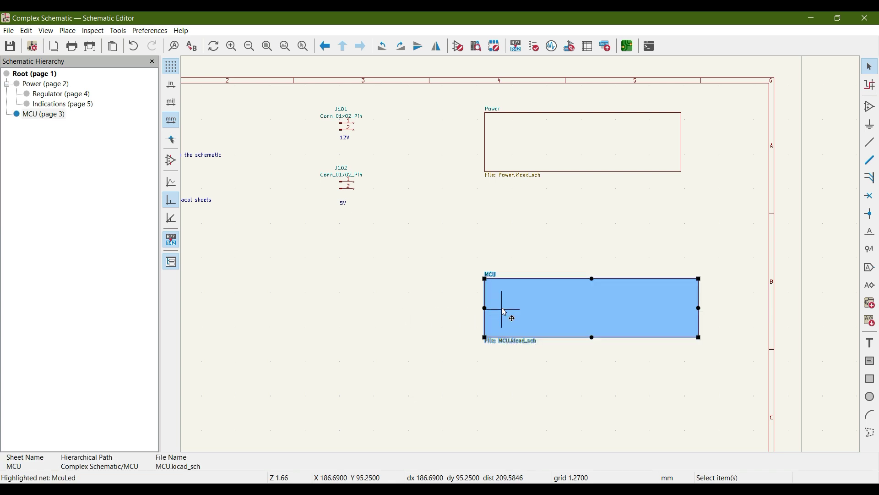